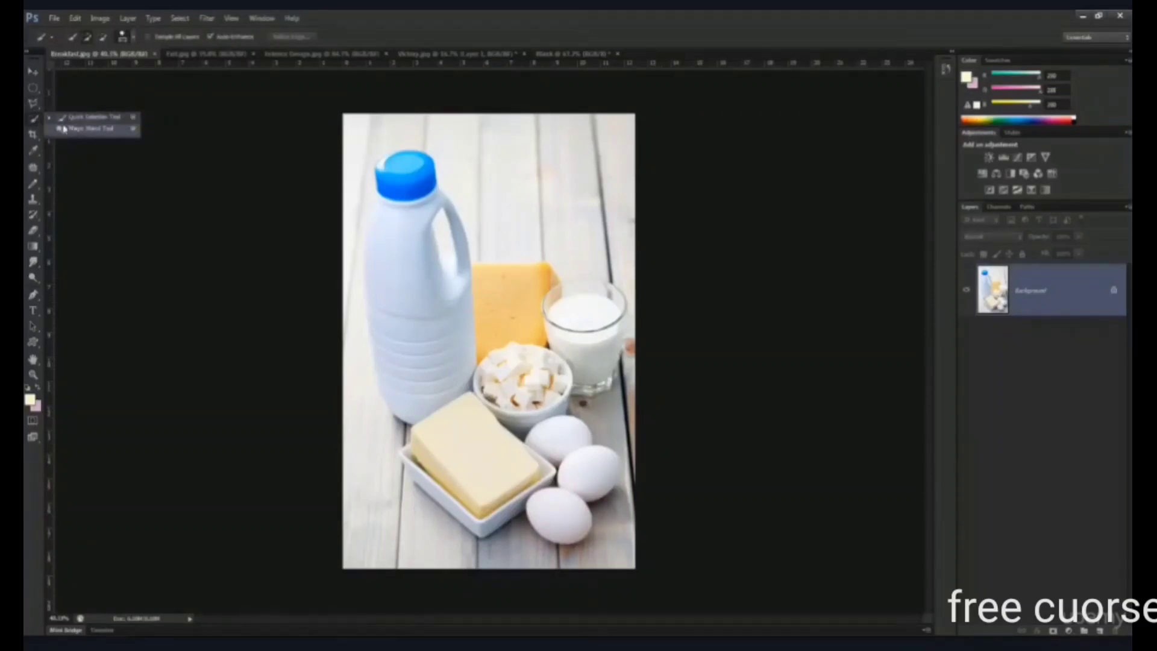
- In the interior design image, select the light stone panel above the sofa with the Rectangular Marquee tool
{"action": "left_click", "coordinate": [32, 88]}
{"action": "left_click", "coordinate": [79, 89]}
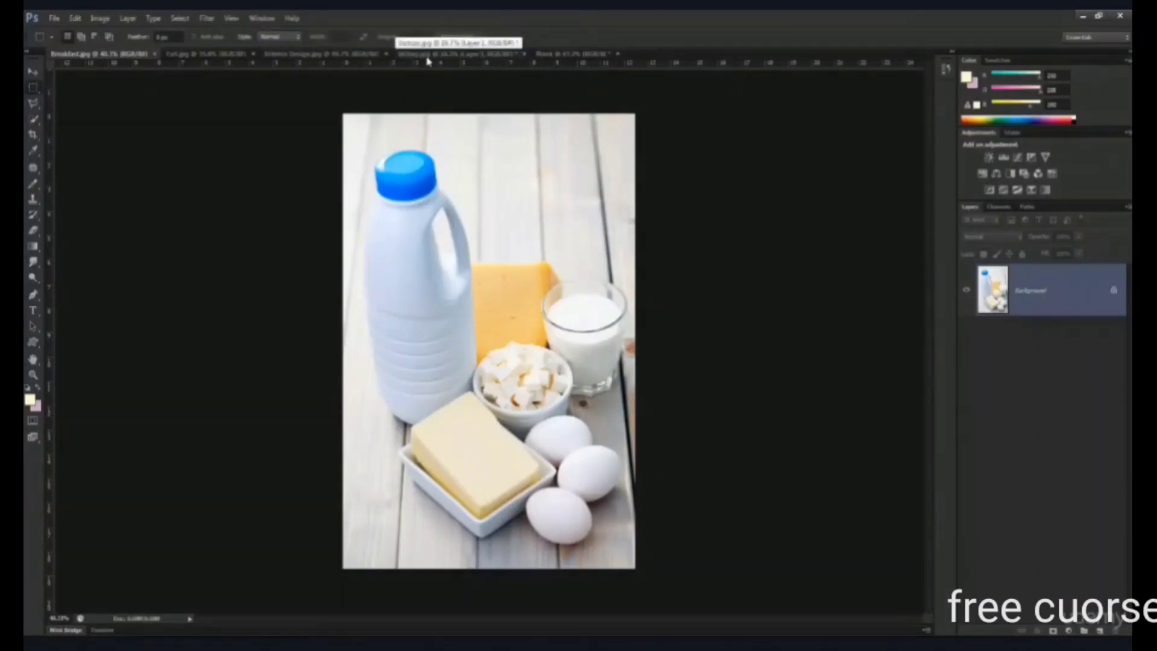
{"action": "left_click", "coordinate": [564, 53]}
{"action": "left_click", "coordinate": [306, 55]}
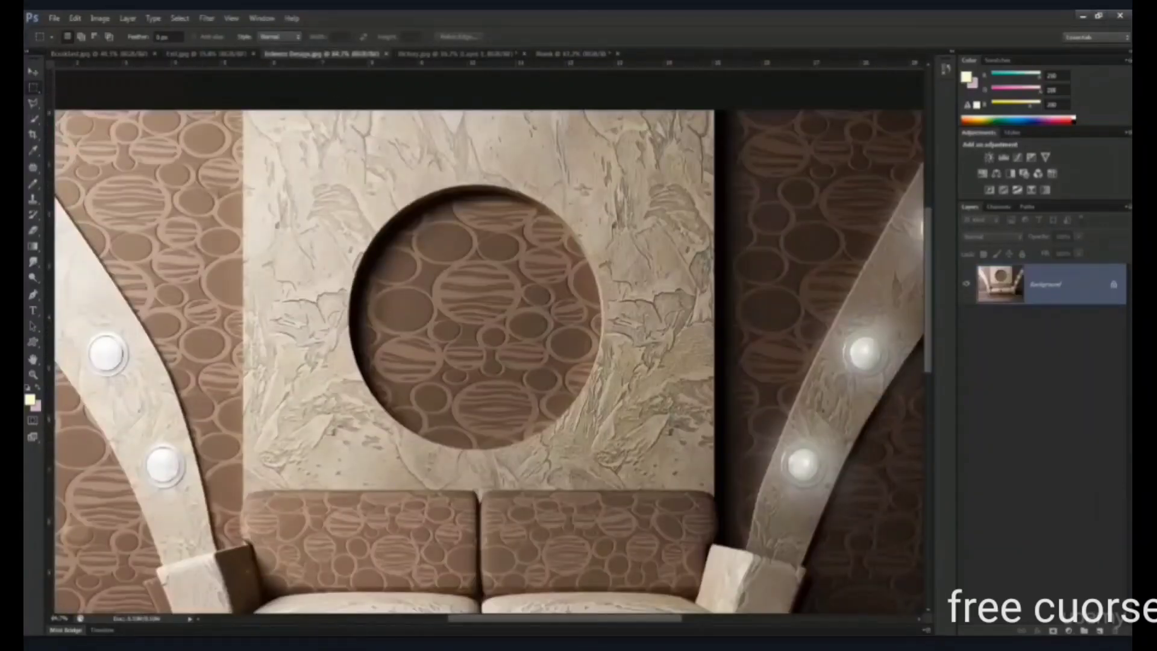
{"action": "left_click_drag", "start_coordinate": [361, 258], "coordinate": [385, 233]}
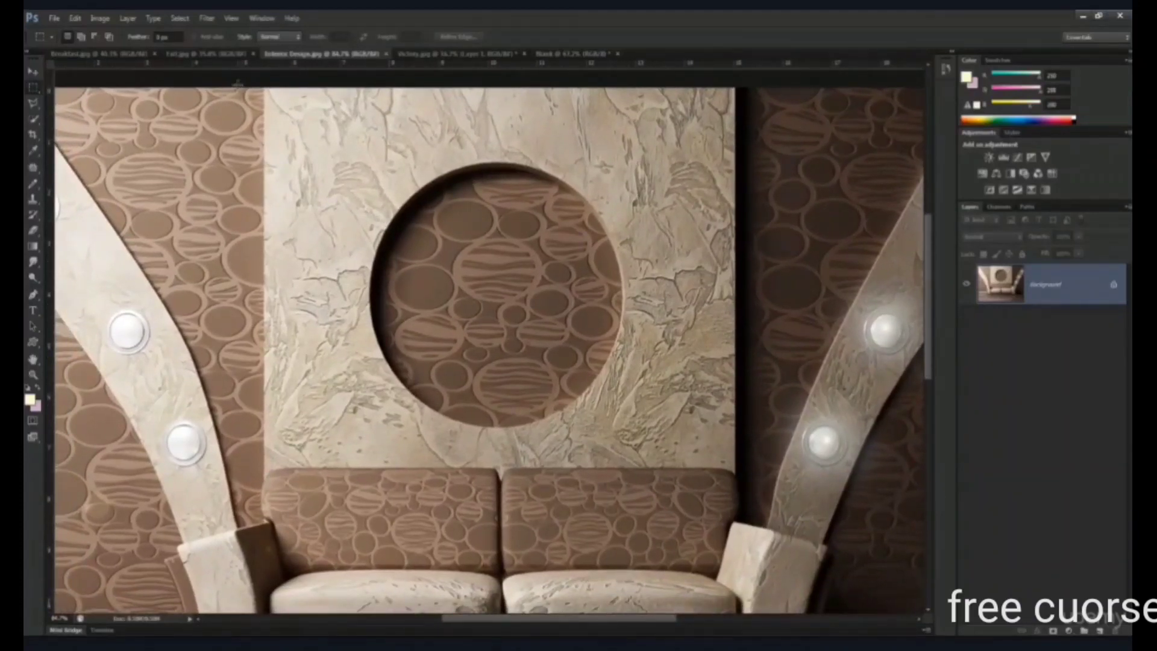
{"action": "left_click_drag", "start_coordinate": [238, 85], "coordinate": [736, 471]}
- Select the full-width lower part of the room image with a rectangular marquee and clear the selection
{"action": "scroll", "coordinate": [533, 313], "scroll_direction": "down", "scroll_amount": 5}
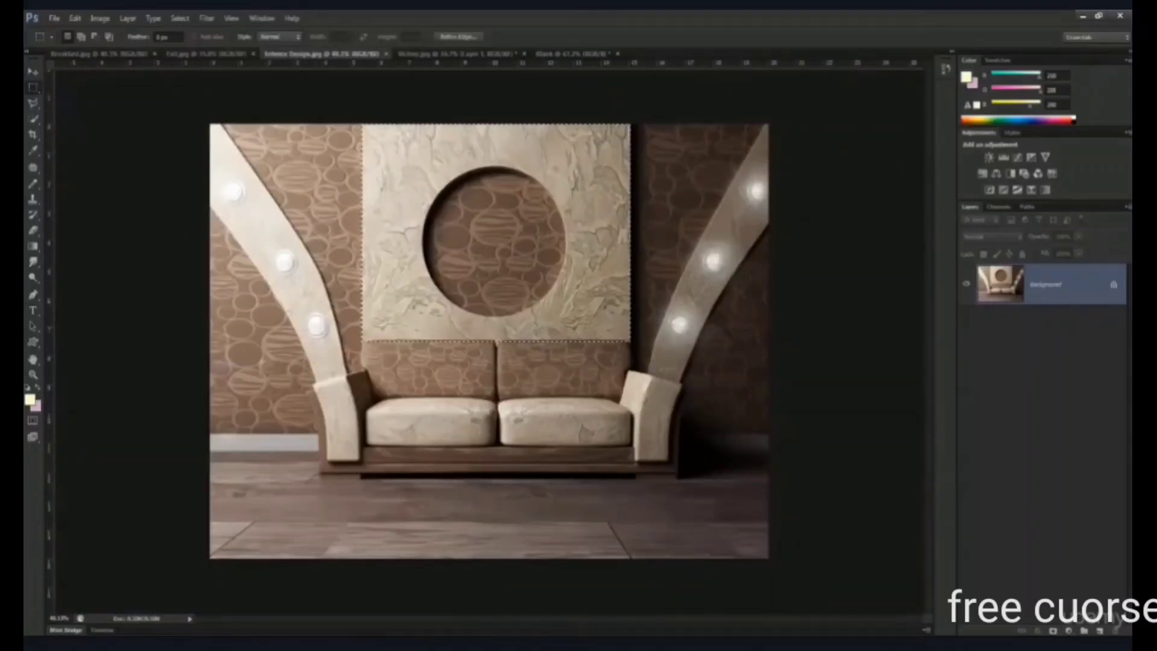
{"action": "left_click_drag", "start_coordinate": [772, 562], "coordinate": [208, 393]}
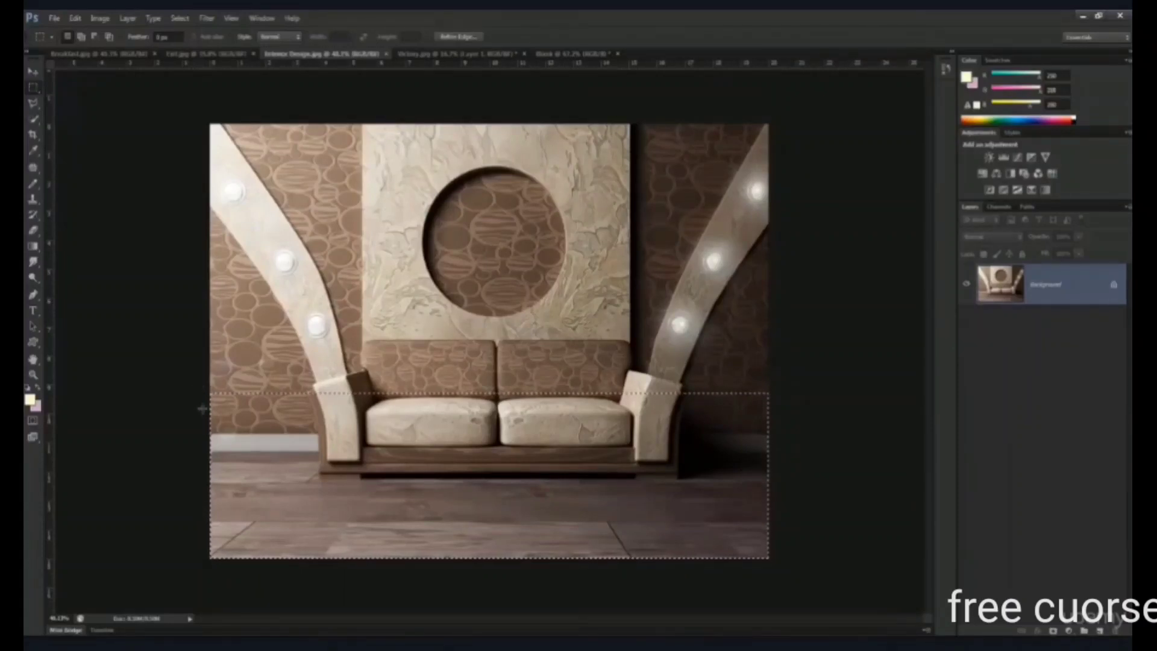
{"action": "left_click", "coordinate": [34, 104]}
{"action": "left_click", "coordinate": [35, 88]}
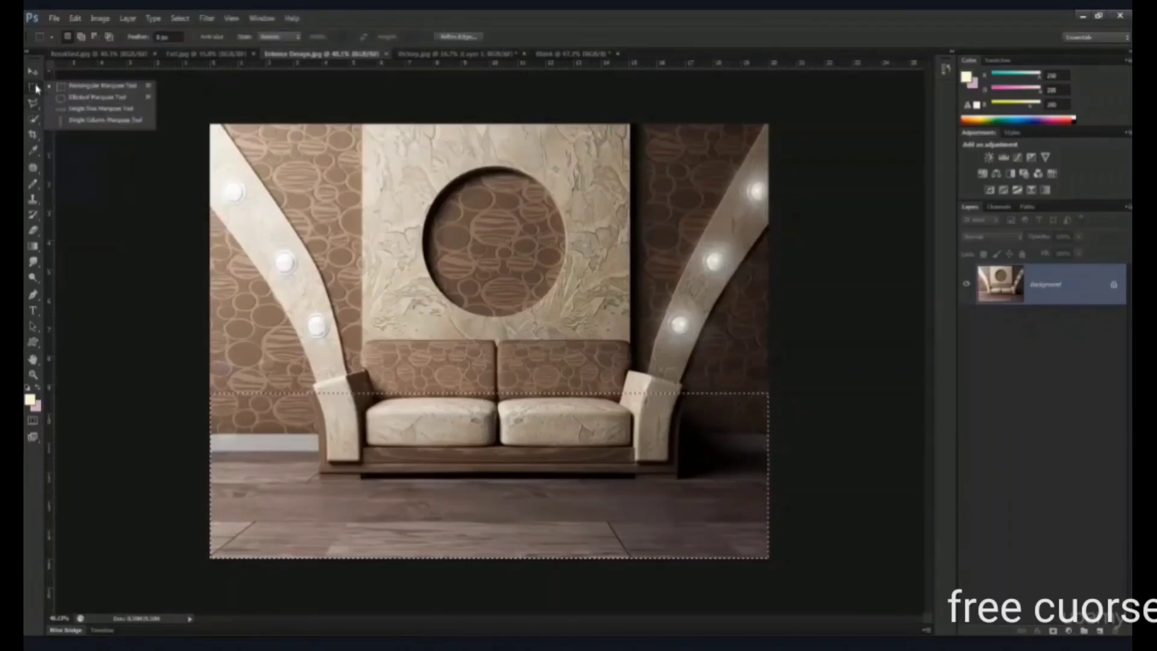
{"action": "left_click", "coordinate": [307, 274]}
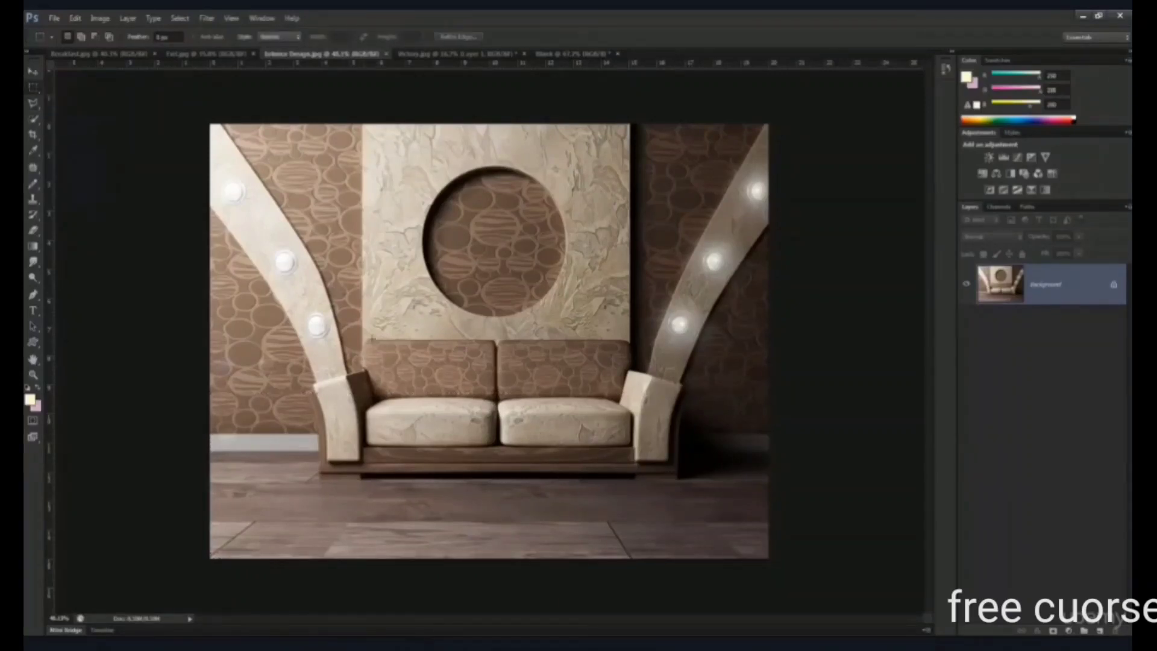
- Select the round recess in the stone wall panel with the Elliptical Marquee tool
{"action": "scroll", "coordinate": [460, 228], "scroll_direction": "up", "scroll_amount": 5}
{"action": "left_click_drag", "start_coordinate": [460, 228], "coordinate": [454, 326]}
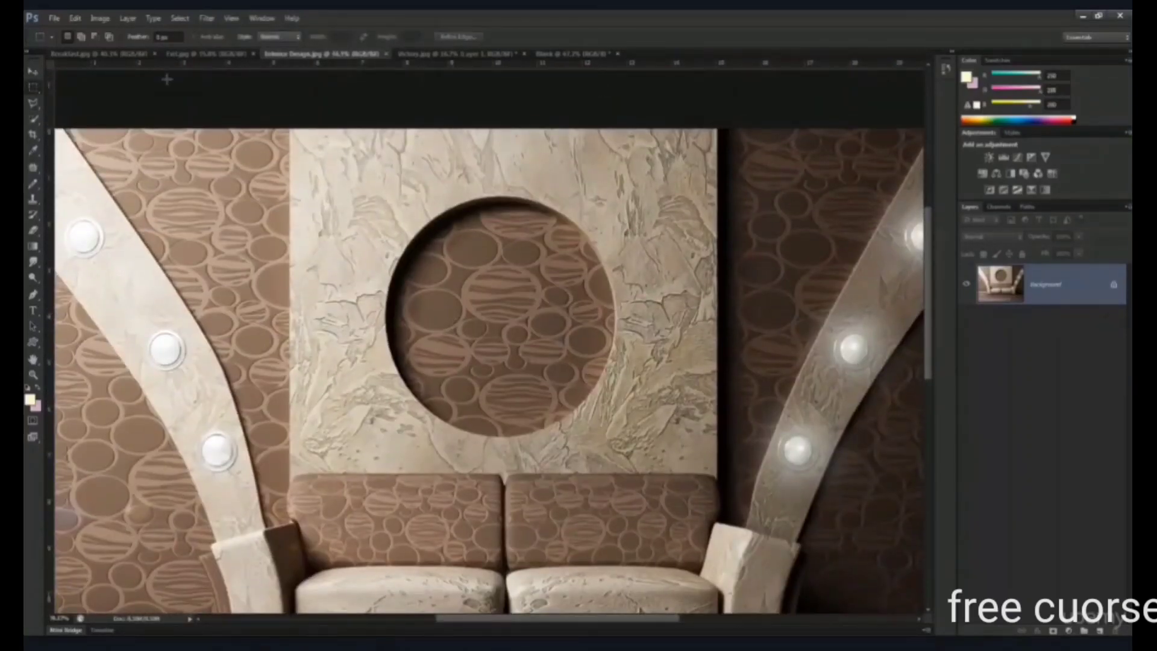
{"action": "left_click", "coordinate": [33, 88]}
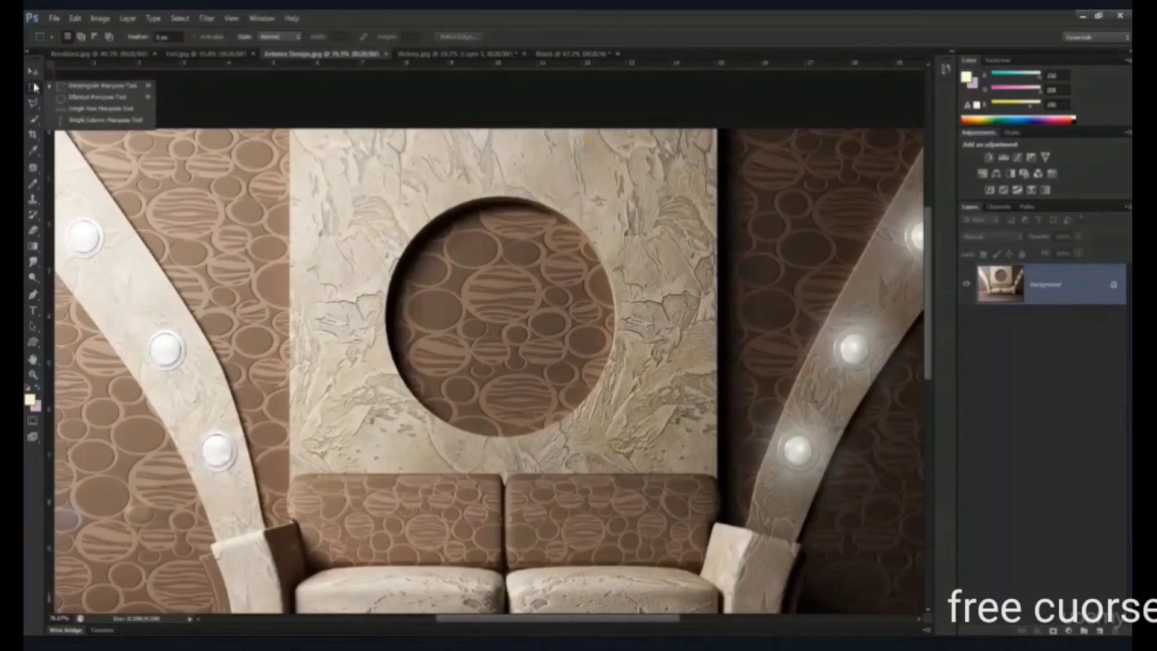
{"action": "left_click", "coordinate": [92, 102]}
{"action": "scroll", "coordinate": [425, 238], "scroll_direction": "down", "scroll_amount": 5}
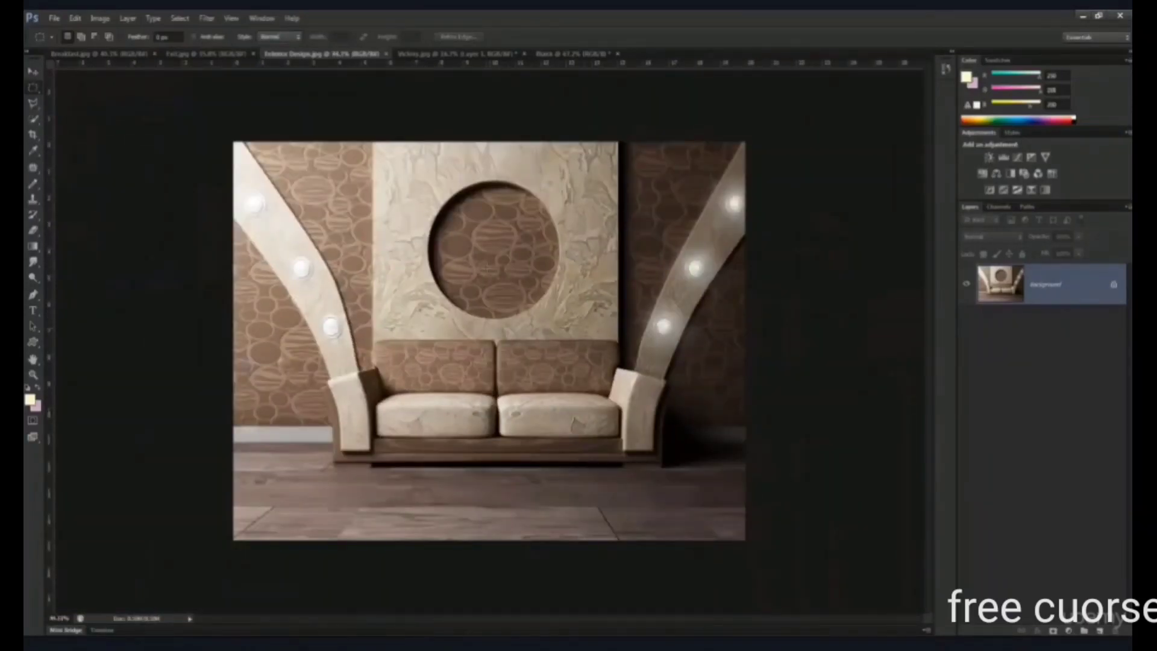
{"action": "scroll", "coordinate": [488, 265], "scroll_direction": "up", "scroll_amount": 5}
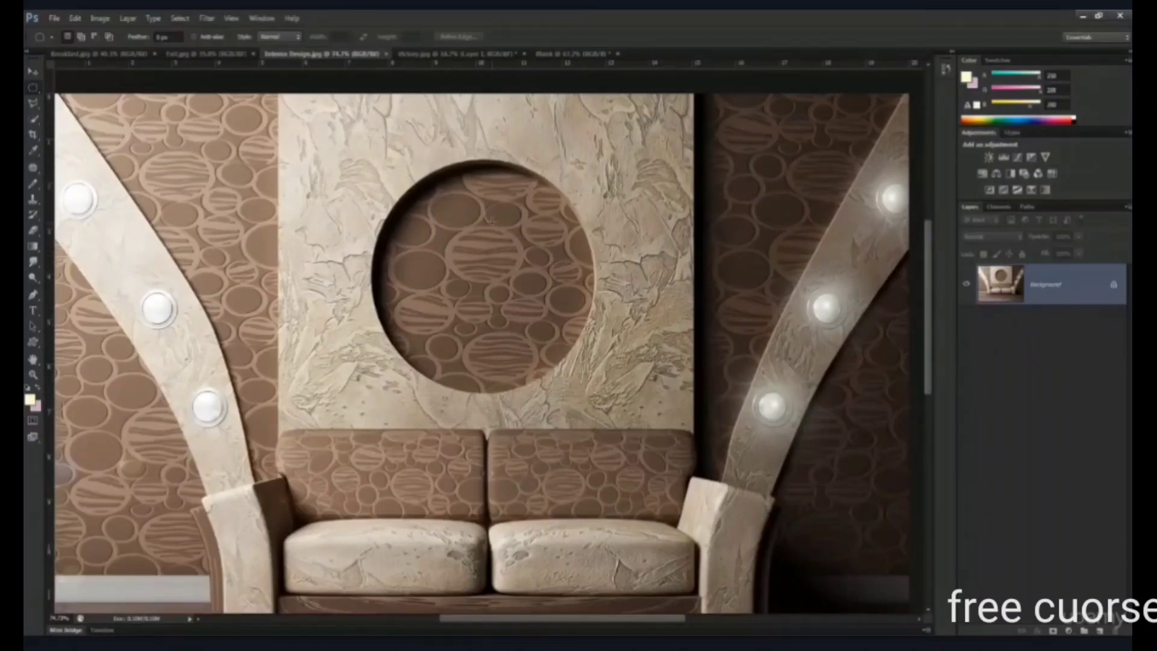
{"action": "left_click_drag", "start_coordinate": [371, 158], "coordinate": [600, 398]}
- In the Blank document, draw a large rectangular marquee selection on the pink canvas and clear it
{"action": "right_click", "coordinate": [34, 88]}
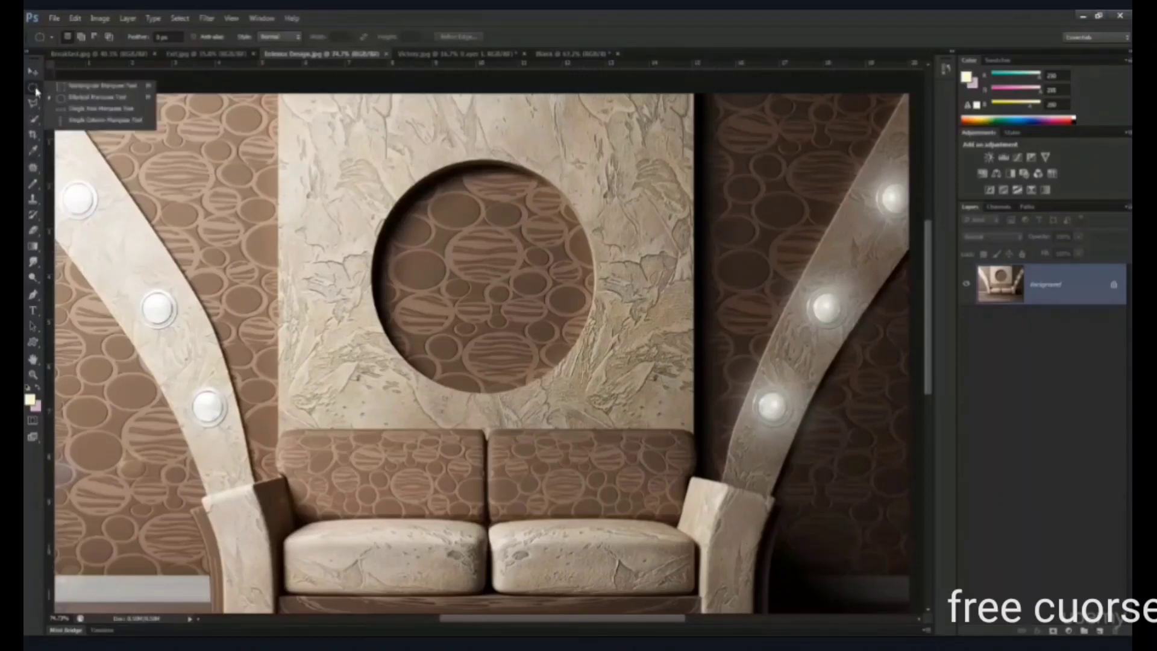
{"action": "left_click", "coordinate": [103, 85]}
{"action": "left_click", "coordinate": [569, 54]}
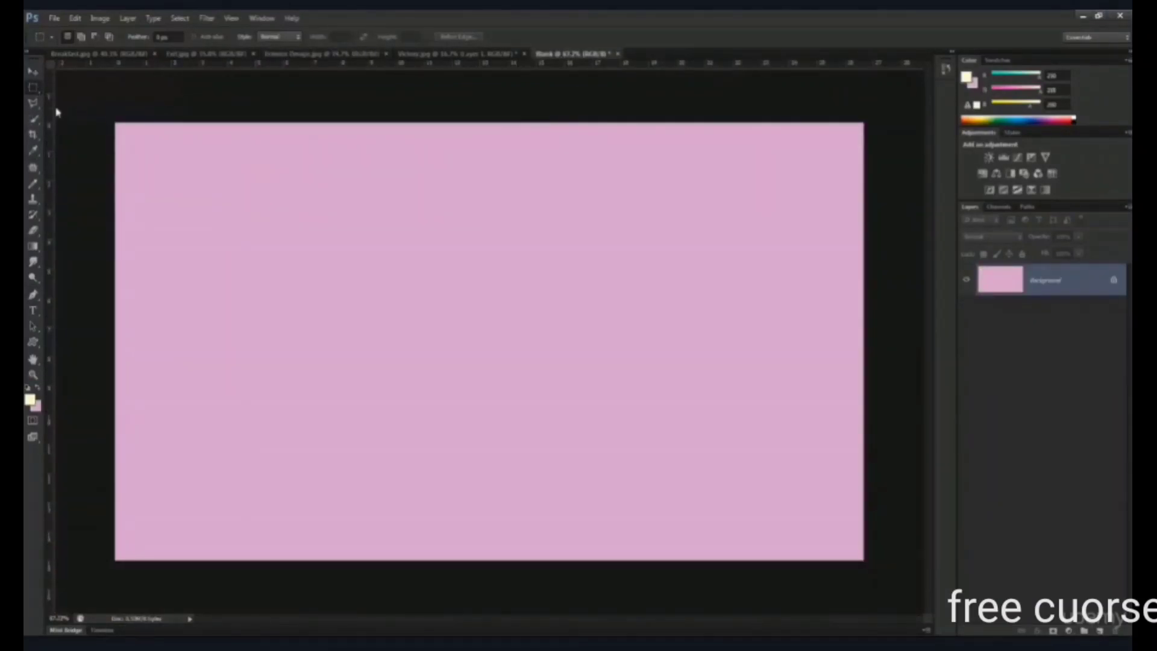
{"action": "right_click", "coordinate": [40, 86]}
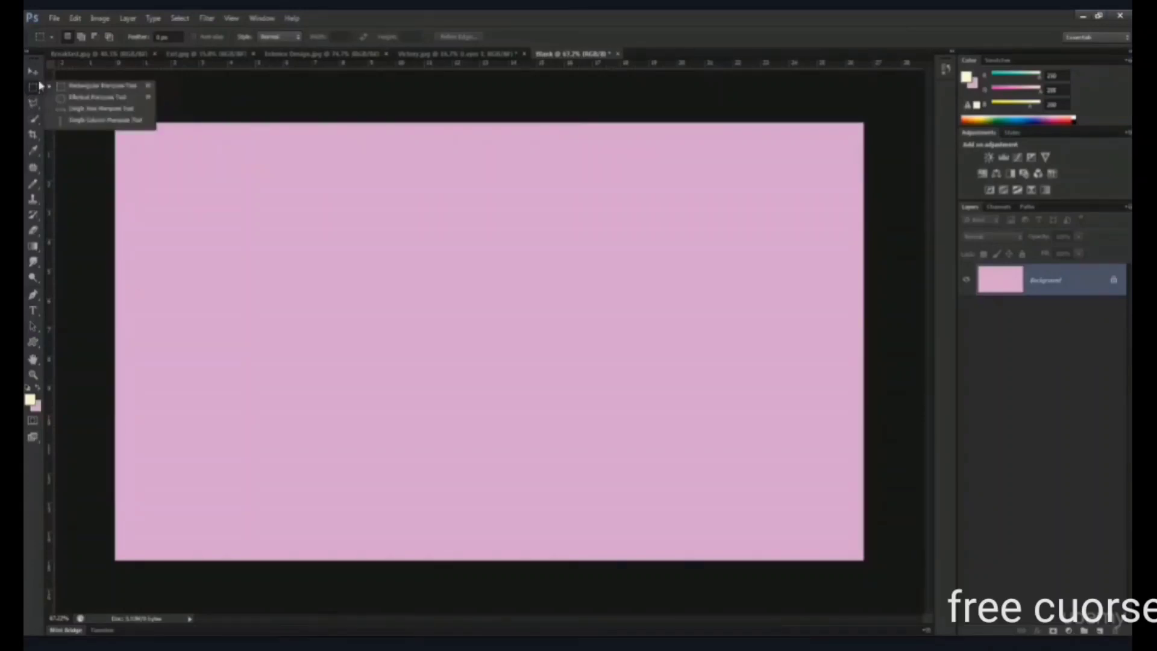
{"action": "left_click", "coordinate": [107, 98]}
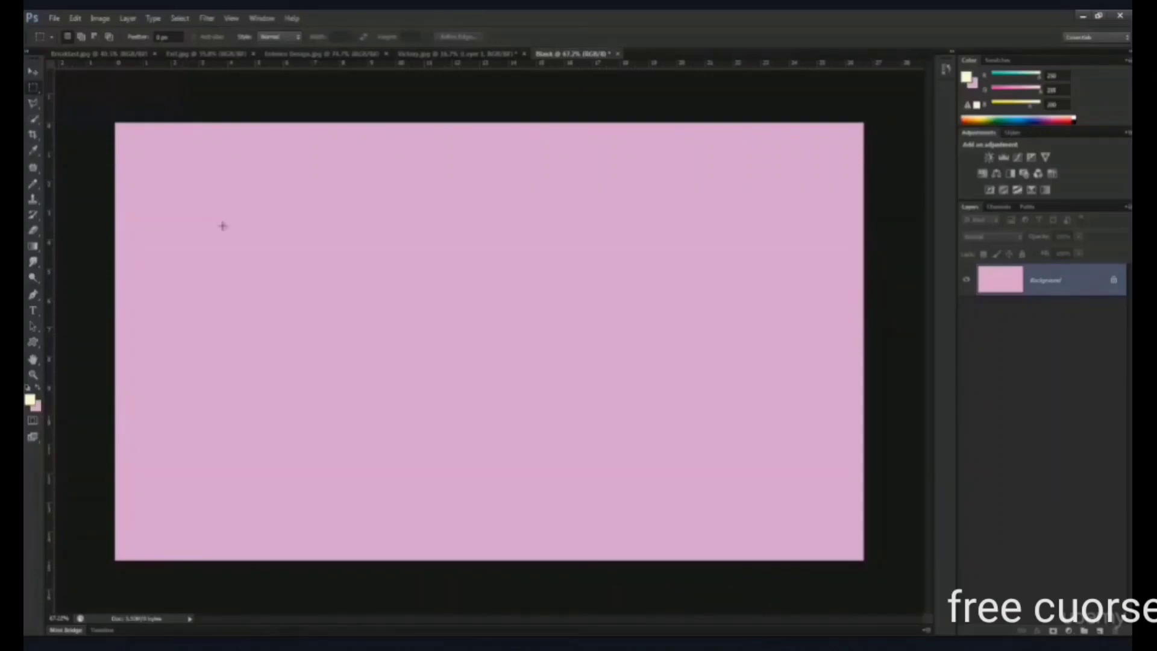
{"action": "left_click_drag", "start_coordinate": [189, 153], "coordinate": [573, 437]}
{"action": "left_click", "coordinate": [155, 142]}
- Draw a large Elliptical Marquee selection on the pink canvas and deselect it
{"action": "right_click", "coordinate": [33, 92]}
{"action": "left_click", "coordinate": [72, 97]}
{"action": "left_click_drag", "start_coordinate": [185, 152], "coordinate": [504, 426]}
{"action": "key", "text": "ctrl+d"}
- In the mountain-top image, select a large ellipse around the silhouetted figure and invert the selection
{"action": "right_click", "coordinate": [34, 89]}
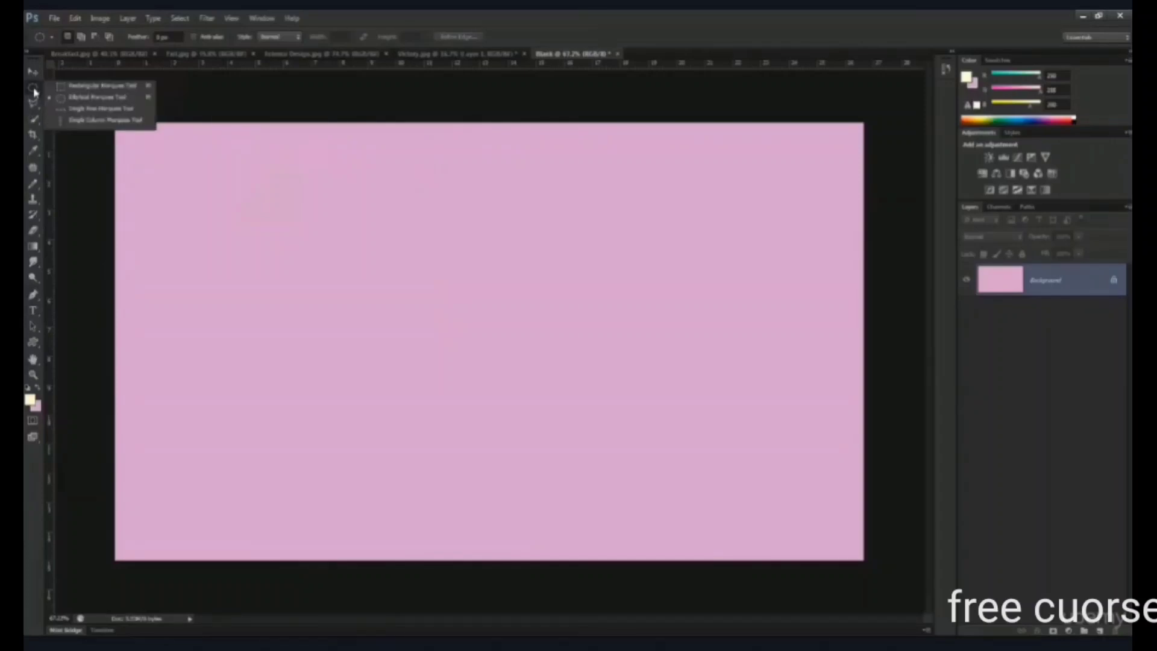
{"action": "left_click", "coordinate": [82, 98]}
{"action": "left_click", "coordinate": [441, 56]}
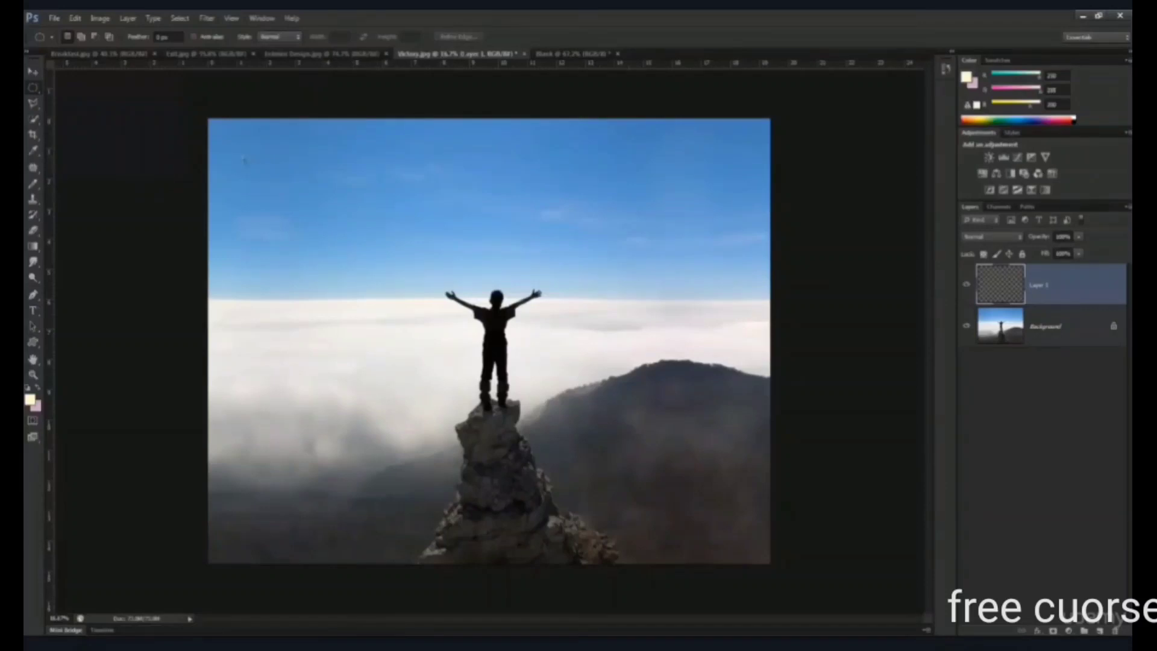
{"action": "left_click_drag", "start_coordinate": [244, 159], "coordinate": [742, 518]}
{"action": "left_click_drag", "start_coordinate": [742, 517], "coordinate": [743, 517]}
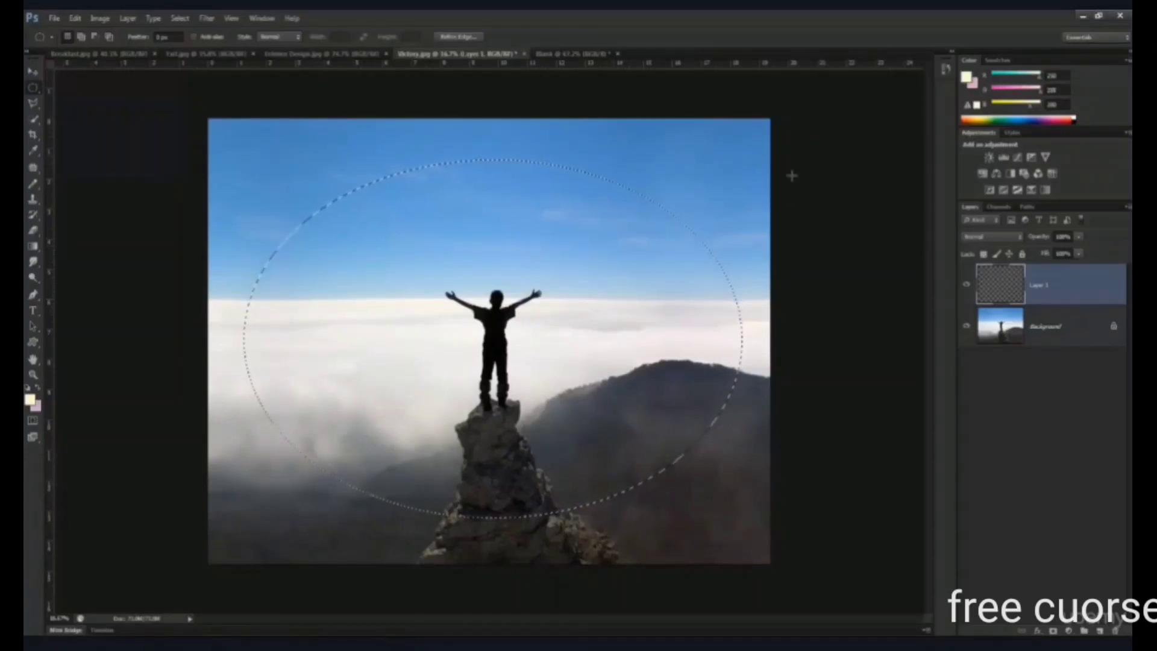
{"action": "left_click", "coordinate": [179, 18]}
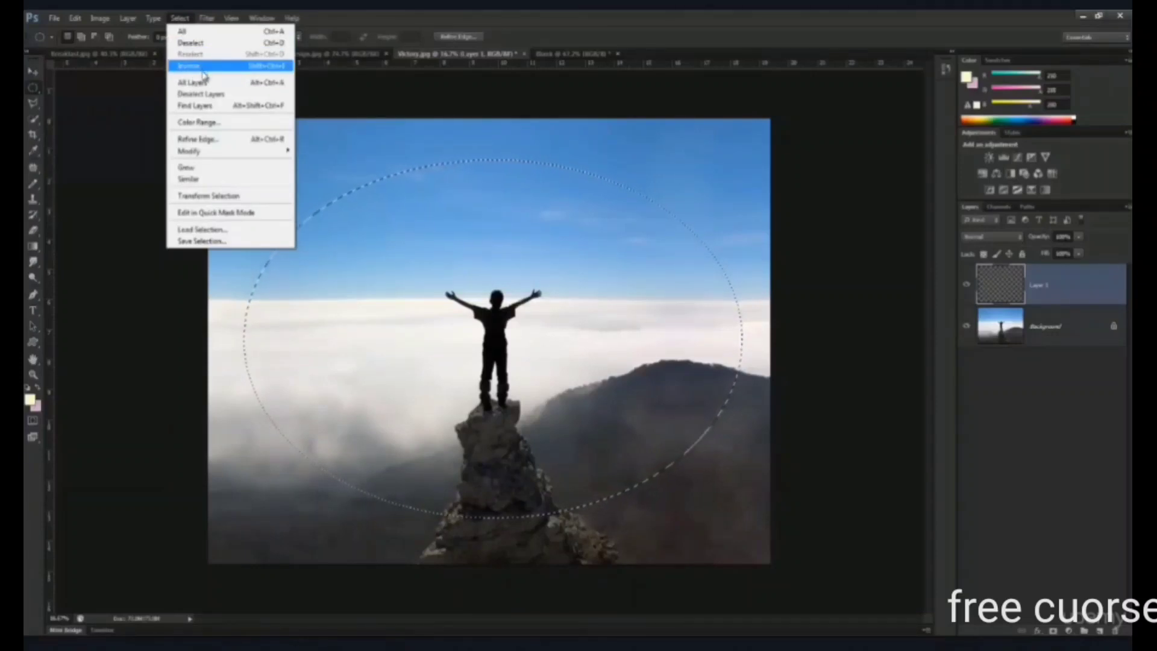
{"action": "left_click", "coordinate": [267, 71]}
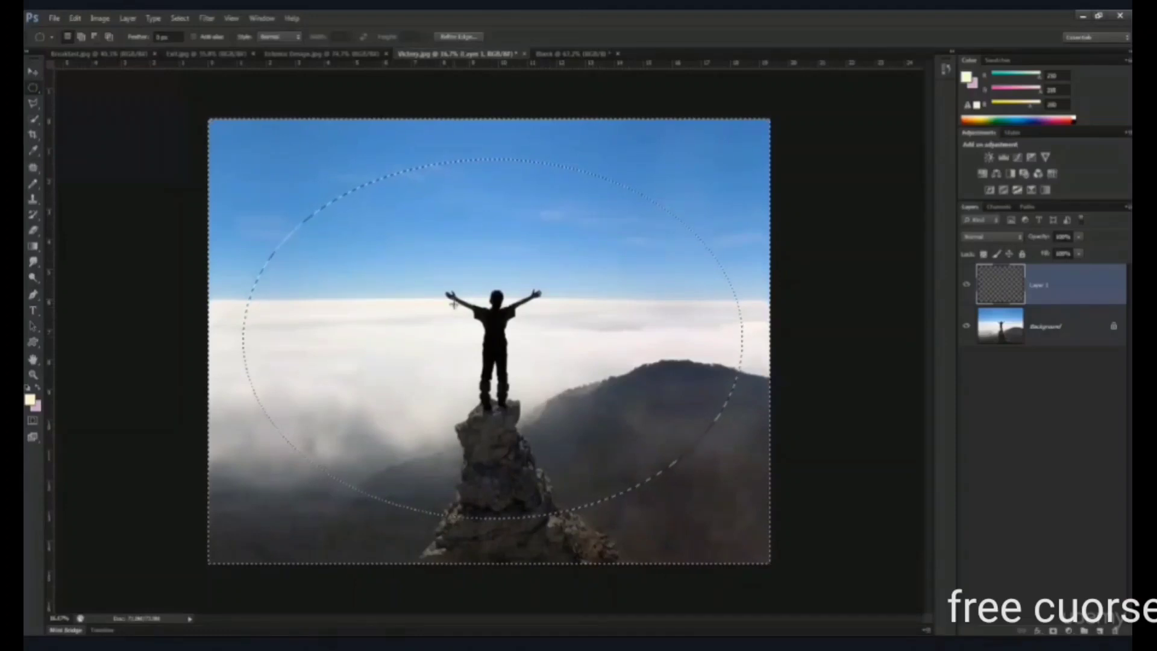
- Fill the area outside the ellipse on Layer 1 with black, using default foreground and background colors, and deselect
{"action": "left_click", "coordinate": [27, 388]}
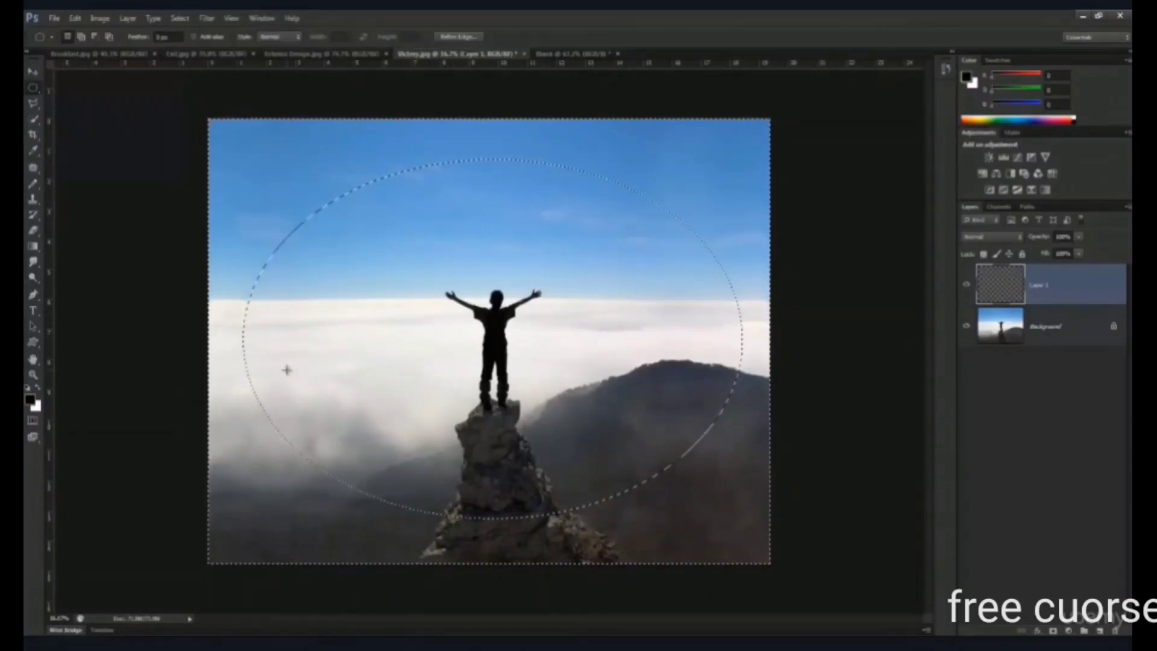
{"action": "key", "text": "ctrl+z"}
{"action": "left_click", "coordinate": [75, 18]}
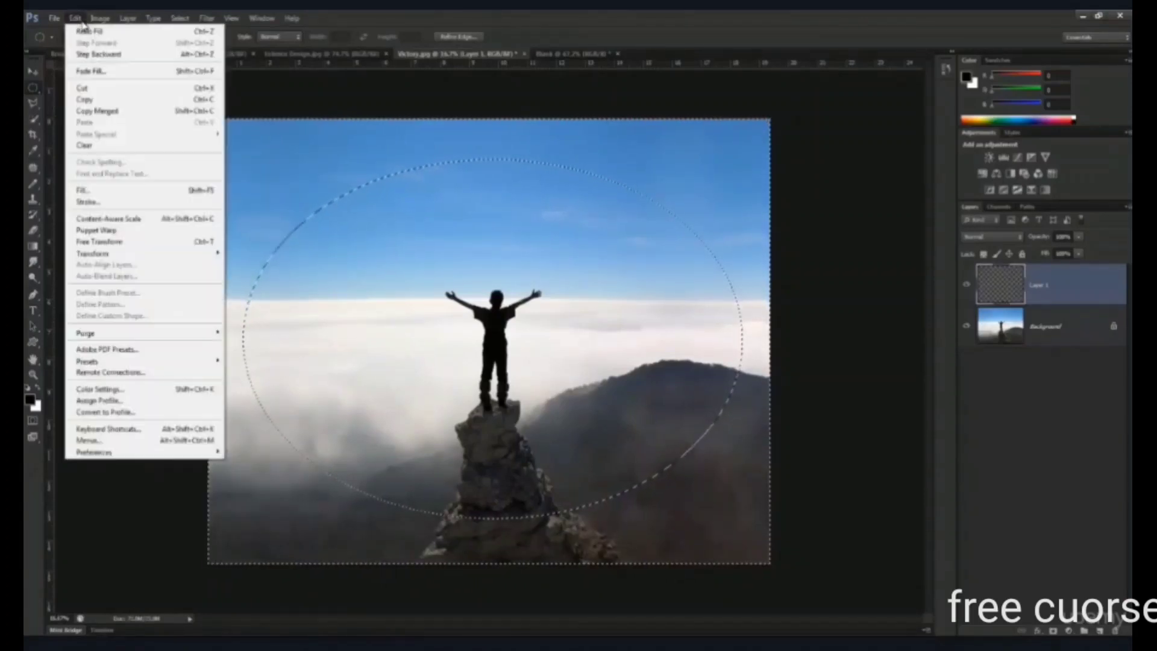
{"action": "left_click", "coordinate": [93, 192]}
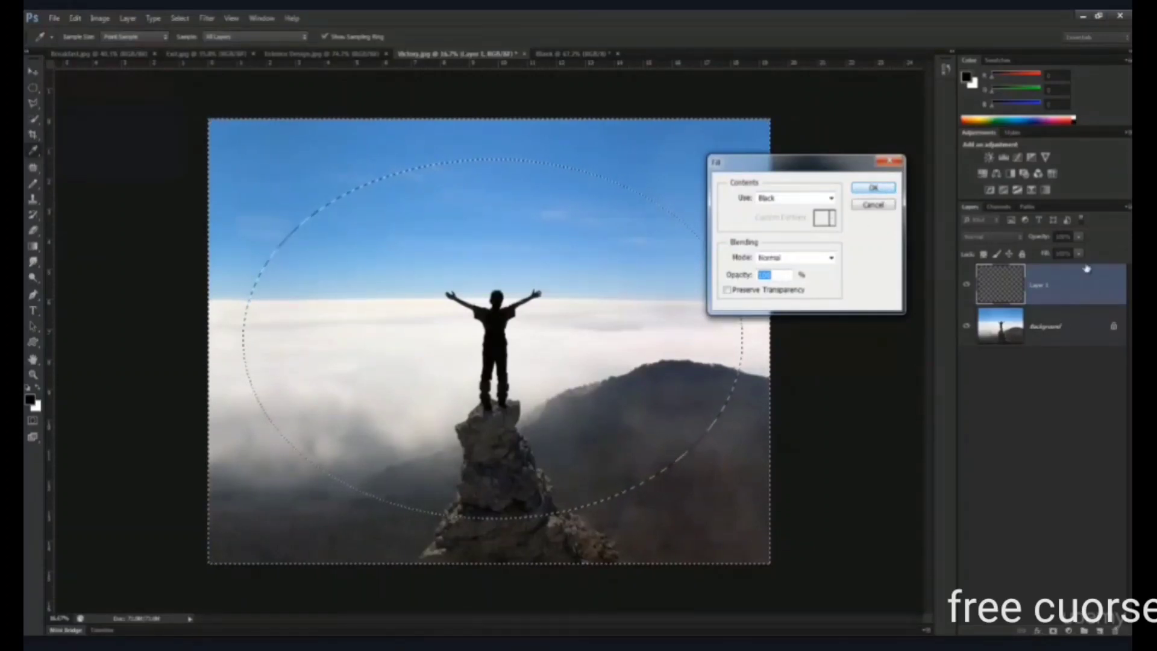
{"action": "left_click", "coordinate": [873, 187]}
{"action": "key", "text": "m"}
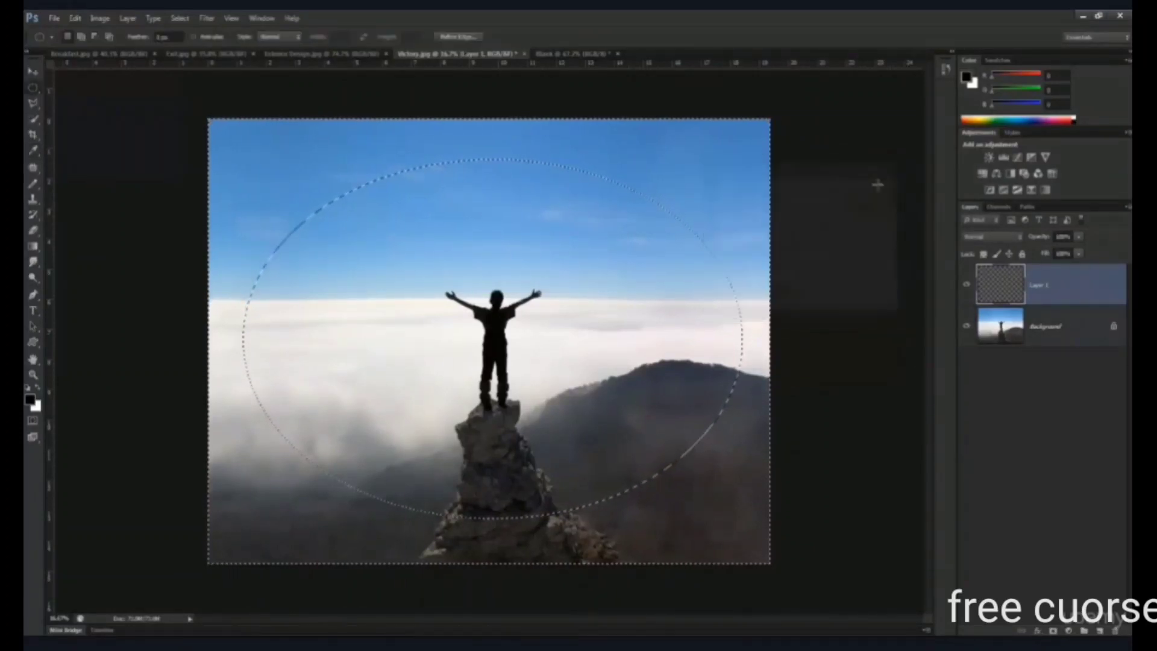
{"action": "key", "text": "ctrl+d"}
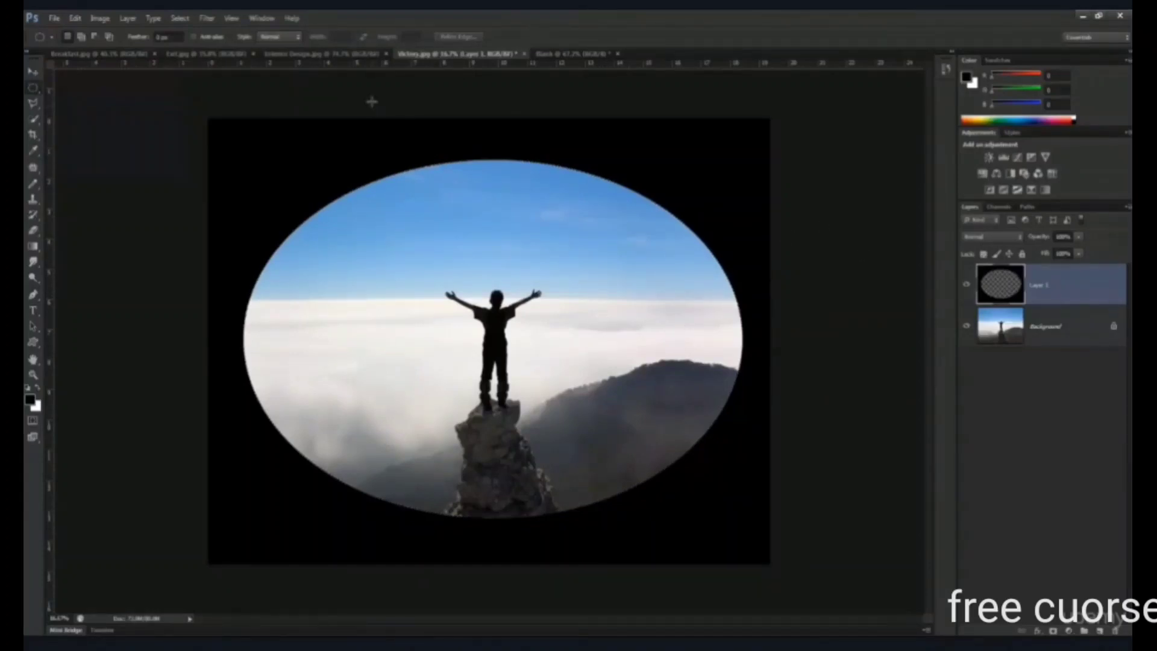
- Soften the black frame on Layer 1 with a Gaussian Blur of 500 pixels radius
{"action": "left_click", "coordinate": [206, 19]}
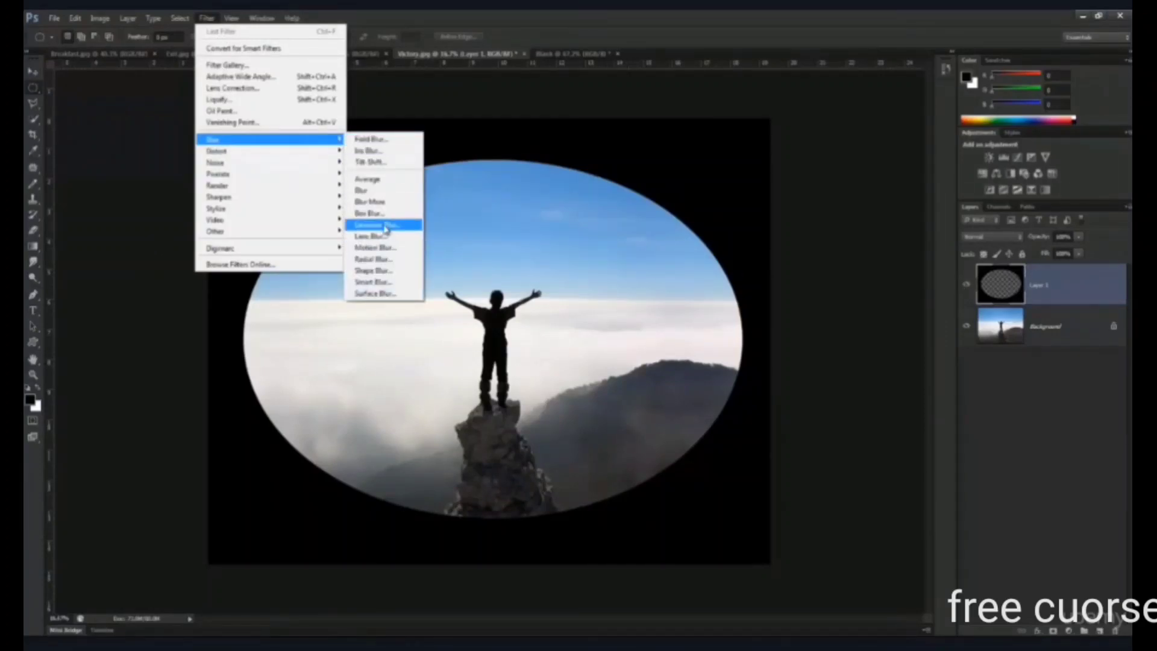
{"action": "left_click", "coordinate": [377, 224]}
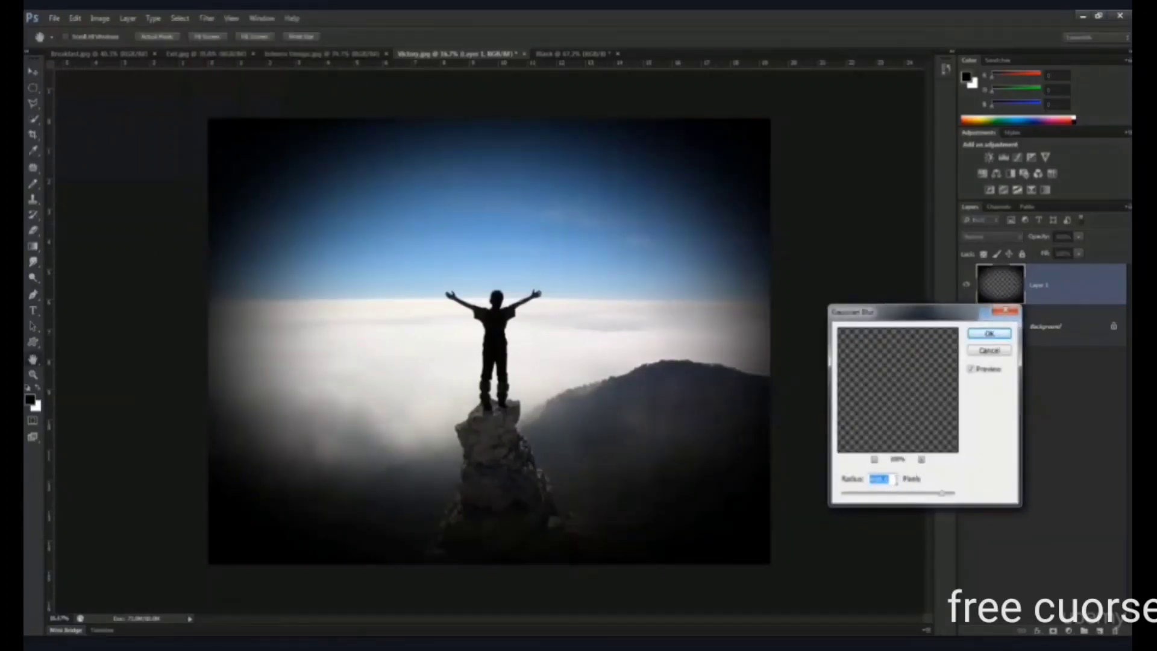
{"action": "type", "text": "500"}
{"action": "left_click", "coordinate": [990, 335]}
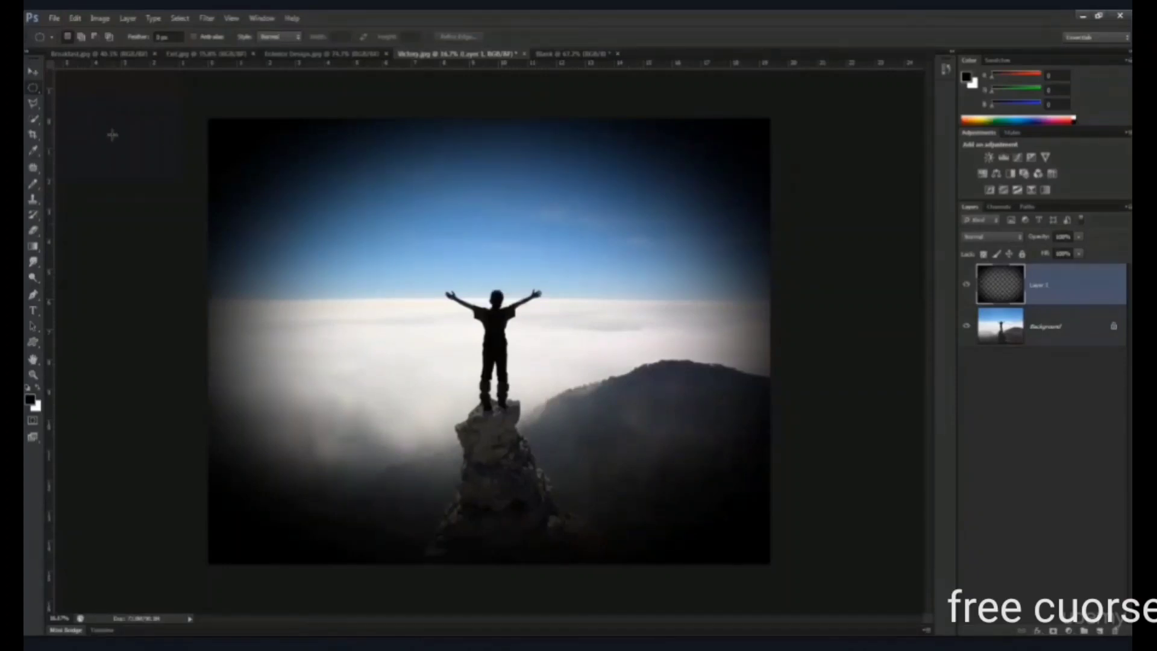
- In the office image, draw freehand selections around the wall area above the plant with the Lasso tool and clear them
{"action": "left_click", "coordinate": [33, 77]}
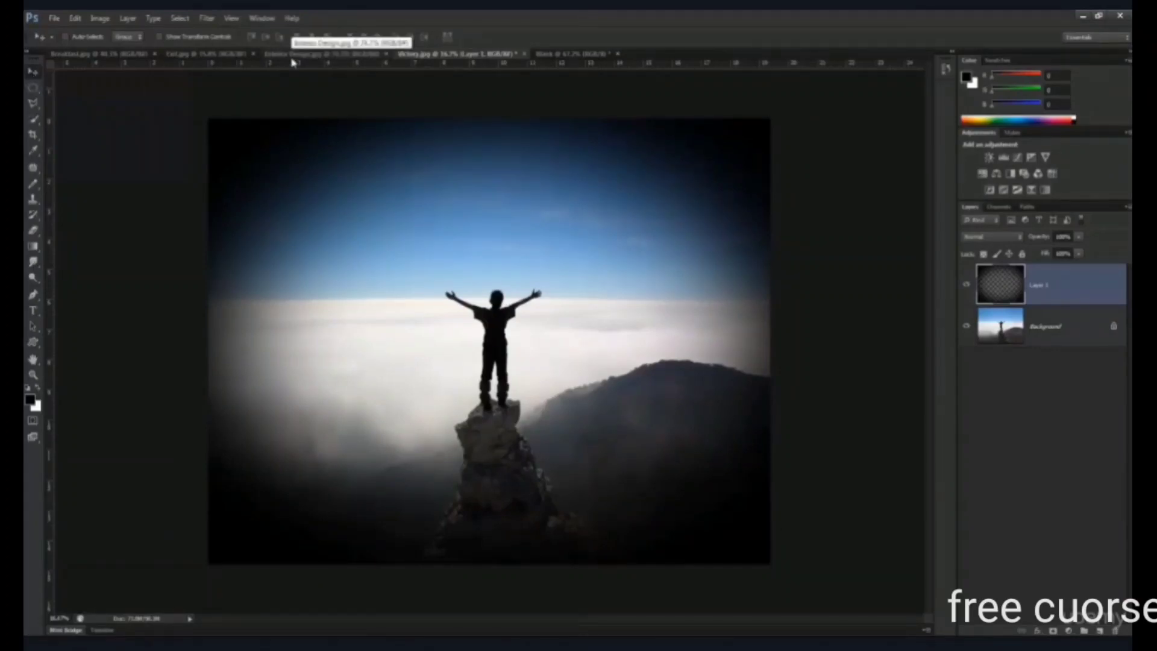
{"action": "left_click", "coordinate": [294, 53]}
{"action": "left_click", "coordinate": [222, 56]}
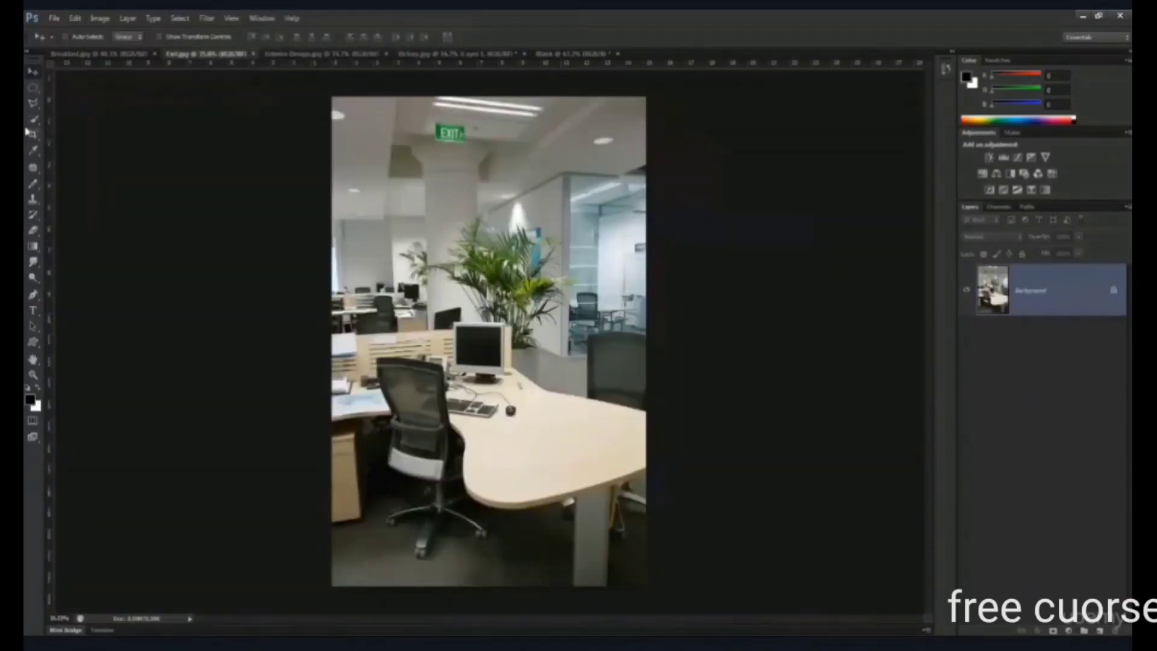
{"action": "left_click", "coordinate": [33, 103]}
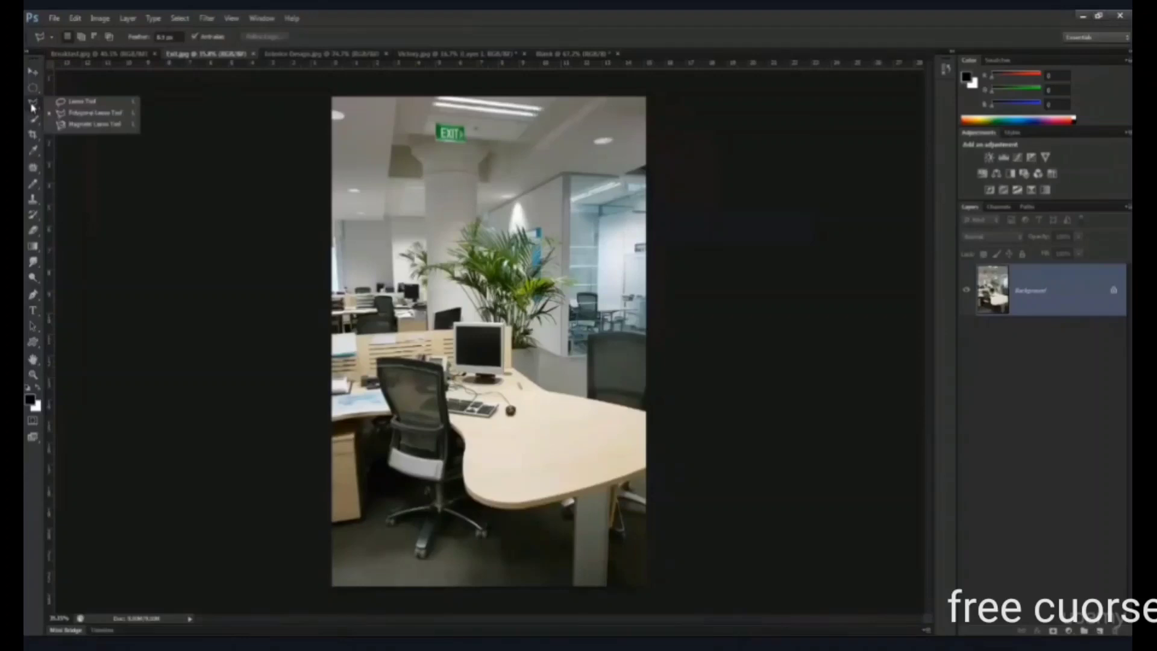
{"action": "left_click", "coordinate": [104, 106]}
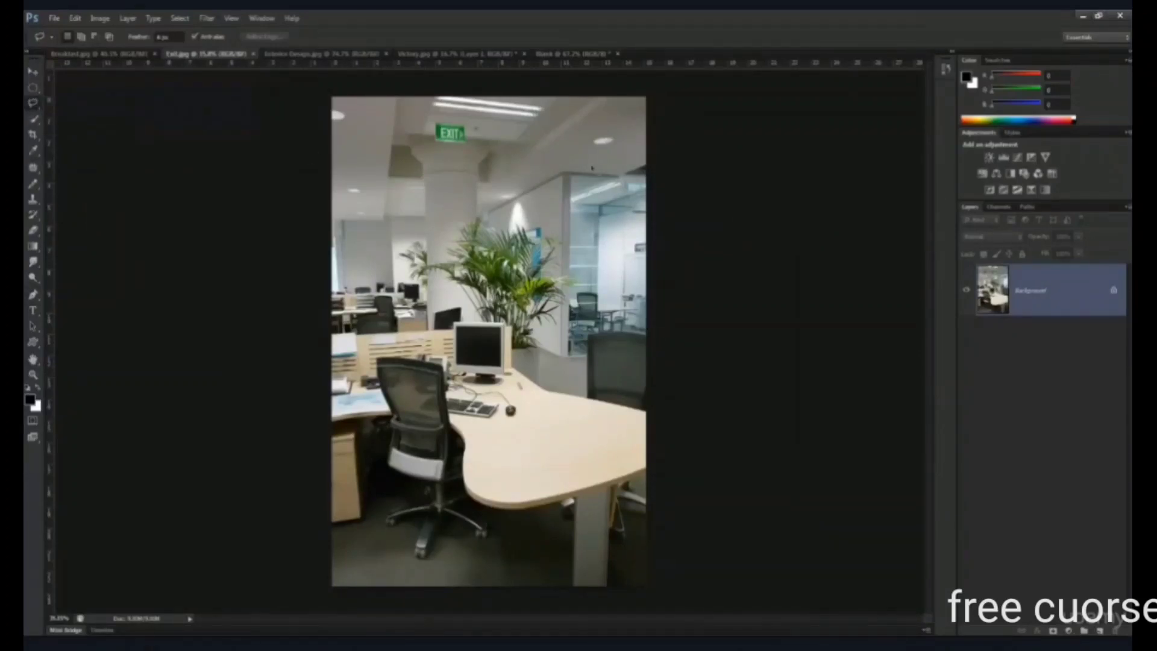
{"action": "mouse_move", "coordinate": [495, 178]}
{"action": "left_mouse_down"}
{"action": "mouse_move", "coordinate": [481, 337]}
{"action": "mouse_move", "coordinate": [500, 345]}
{"action": "mouse_move", "coordinate": [560, 331]}
{"action": "mouse_move", "coordinate": [611, 250]}
{"action": "mouse_move", "coordinate": [614, 196]}
{"action": "mouse_move", "coordinate": [594, 139]}
{"action": "mouse_move", "coordinate": [577, 120]}
{"action": "mouse_move", "coordinate": [572, 148]}
{"action": "left_mouse_up"}
{"action": "mouse_move", "coordinate": [563, 204]}
{"action": "left_mouse_down"}
{"action": "mouse_move", "coordinate": [491, 202]}
{"action": "mouse_move", "coordinate": [473, 240]}
{"action": "left_mouse_up"}
{"action": "left_click", "coordinate": [609, 193]}
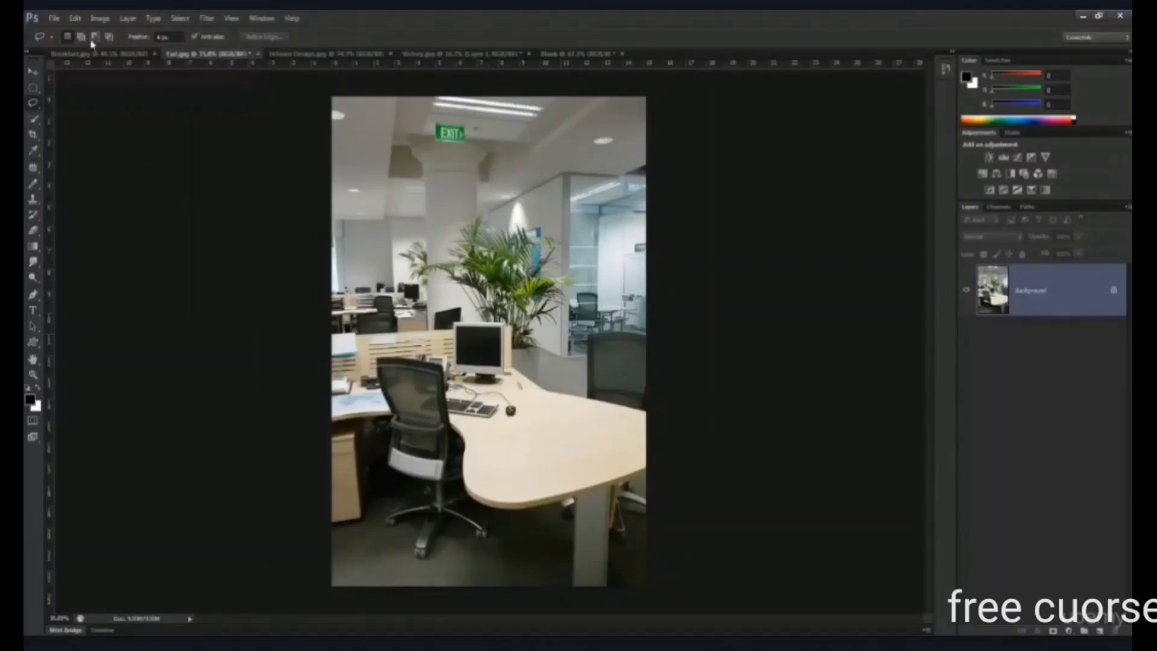
- Set the Lasso tool's feather to 6 px
{"action": "left_click_drag", "start_coordinate": [144, 38], "coordinate": [104, 39]}
{"action": "type", "text": "6"}
- In the breakfast image, choose the Polygonal Lasso tool and zoom in on the butter dish
{"action": "left_click", "coordinate": [34, 105]}
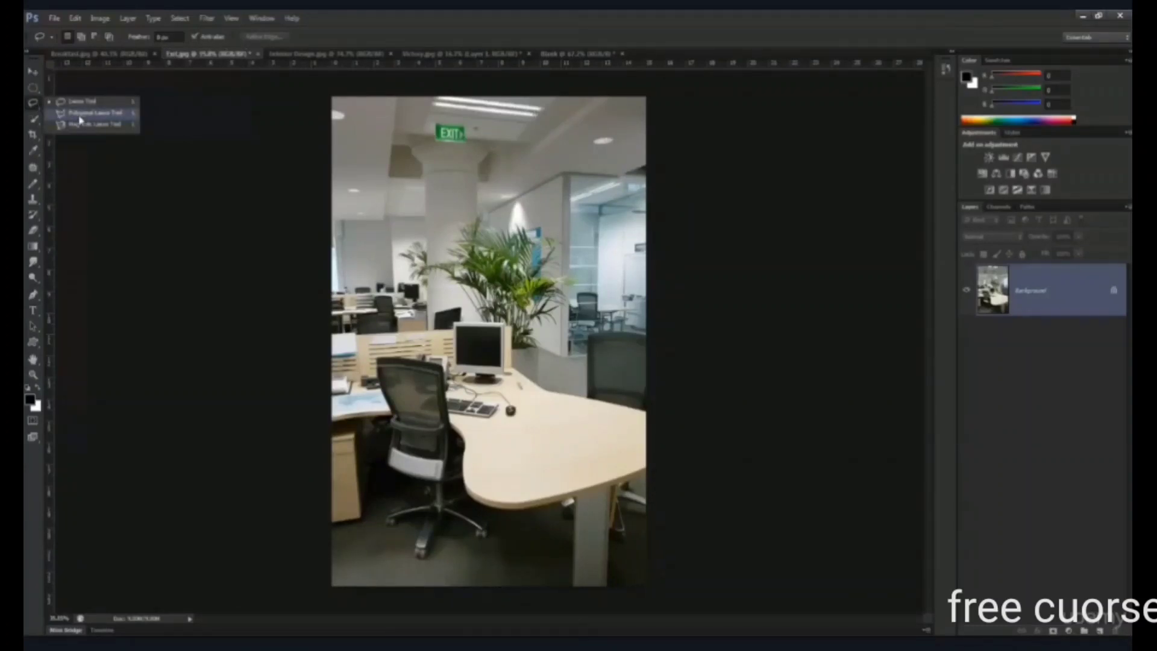
{"action": "left_click", "coordinate": [80, 114]}
{"action": "left_click", "coordinate": [95, 56]}
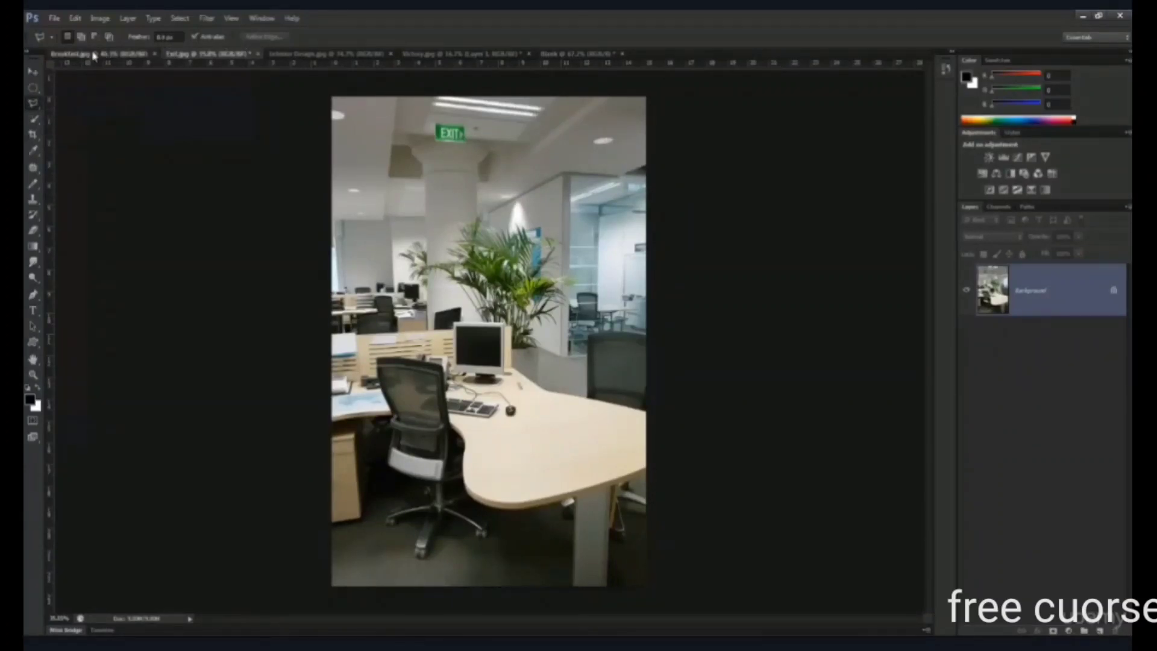
{"action": "scroll", "coordinate": [445, 433], "scroll_direction": "up", "scroll_amount": 8}
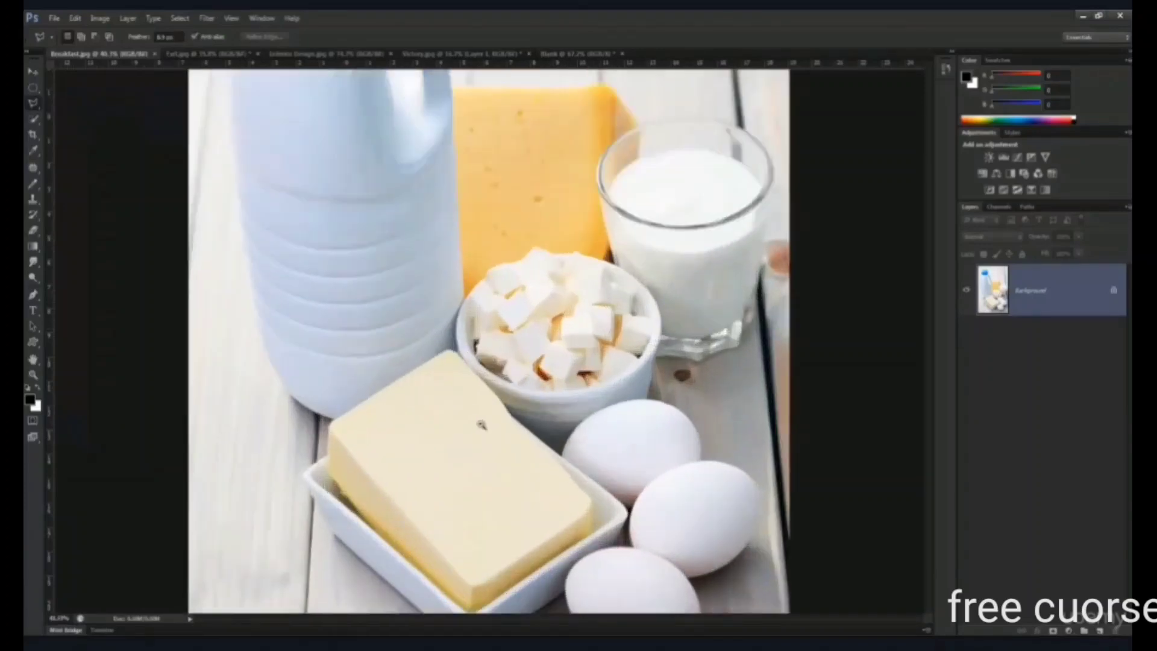
{"action": "scroll", "coordinate": [558, 294], "scroll_direction": "down", "scroll_amount": 2}
{"action": "scroll", "coordinate": [558, 294], "scroll_direction": "up", "scroll_amount": 2}
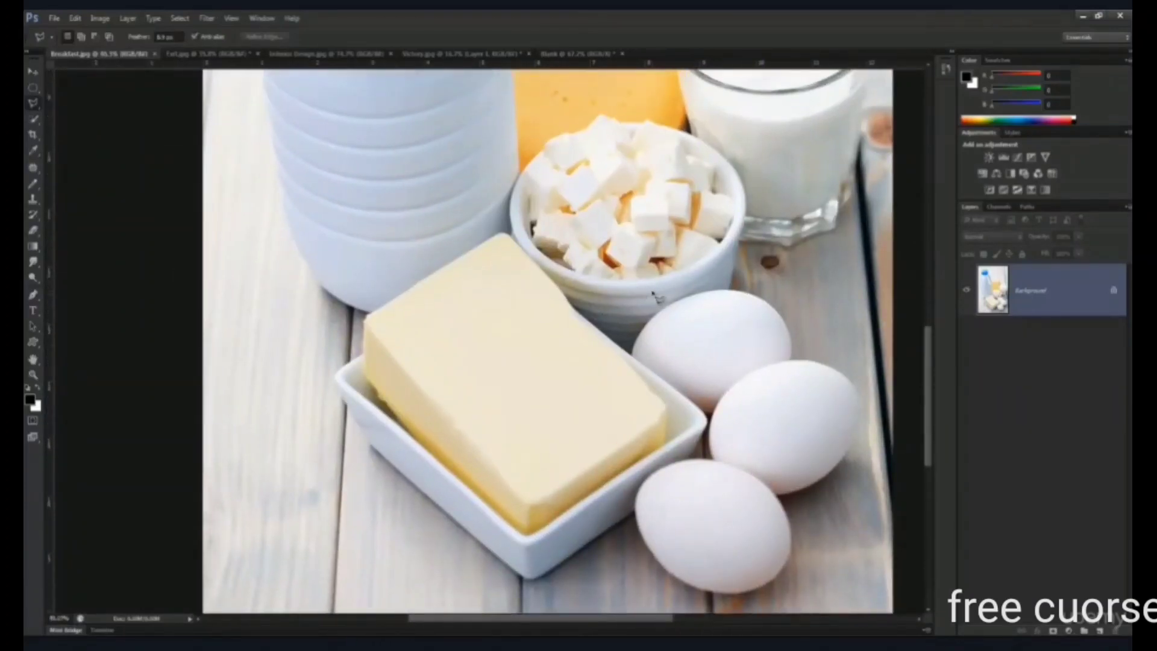
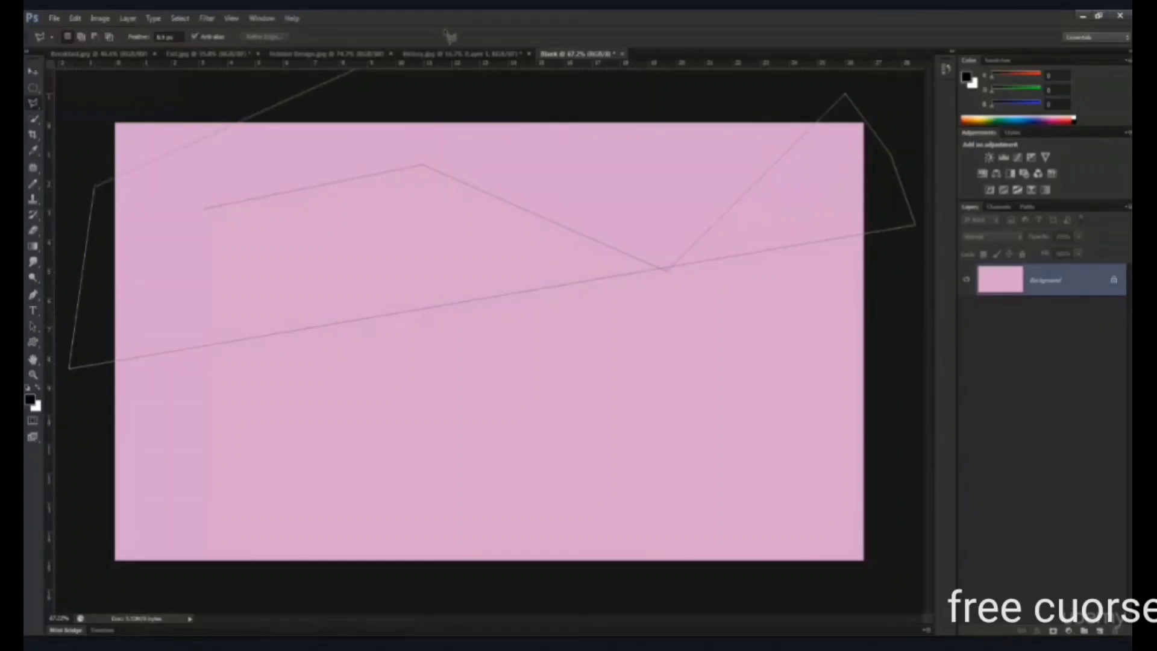
- On the blank pink canvas, abandon the unfinished outline and draw a triangular selection with the Polygonal Lasso tool
{"action": "left_click", "coordinate": [369, 280]}
{"action": "key", "text": "Escape"}
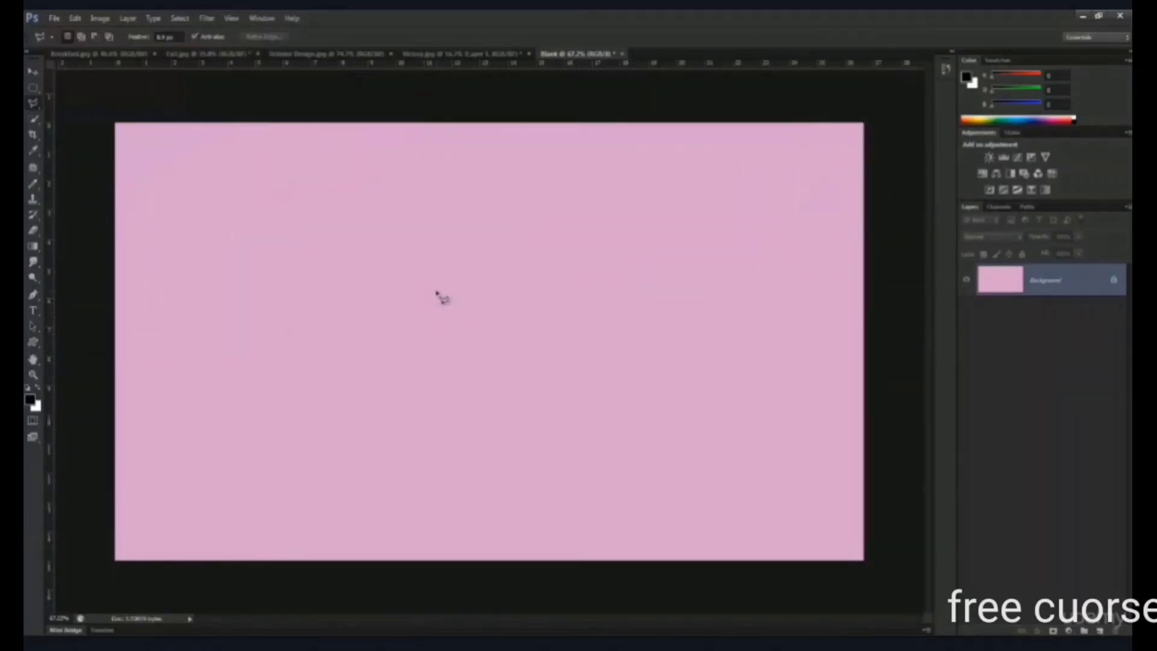
{"action": "left_click", "coordinate": [399, 281]}
{"action": "left_click", "coordinate": [264, 234]}
{"action": "double_click", "coordinate": [198, 436]}
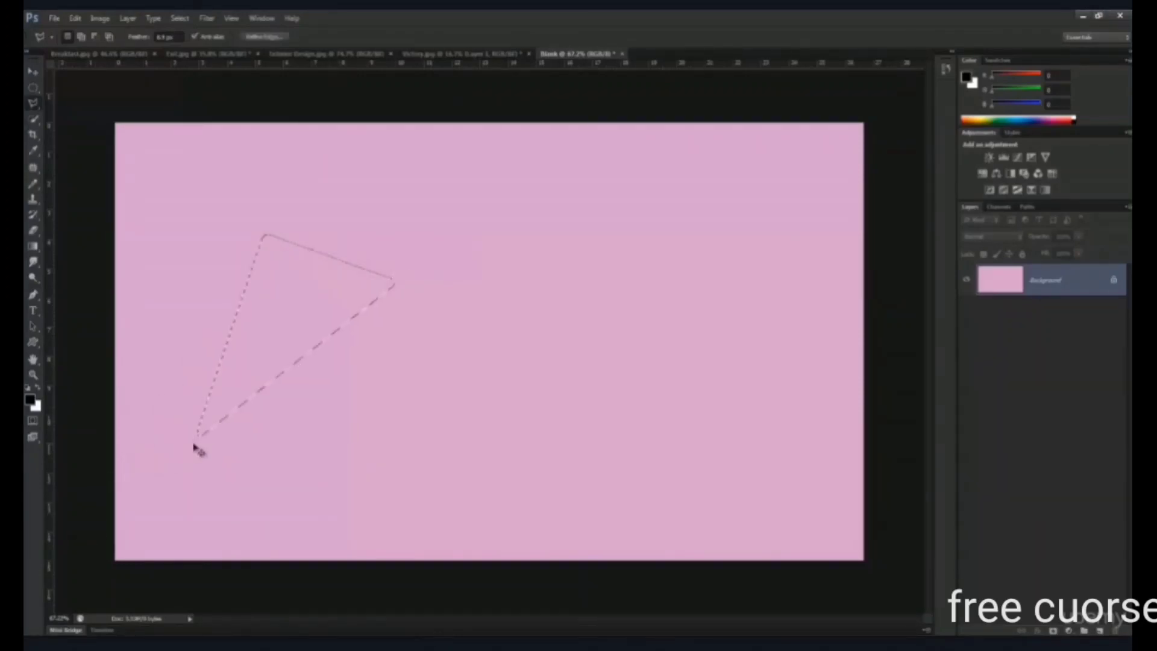
- Set the Polygonal Lasso's feather to 0 px, clear the triangular selection and return to the breakfast image
{"action": "left_click_drag", "start_coordinate": [143, 40], "coordinate": [54, 41]}
{"action": "key", "text": "ctrl+d"}
{"action": "left_click", "coordinate": [97, 54]}
- Outline the whole butter block in its dish with the Polygonal Lasso tool, closing the selection at the starting corner
{"action": "scroll", "coordinate": [437, 369], "scroll_direction": "up", "scroll_amount": 4}
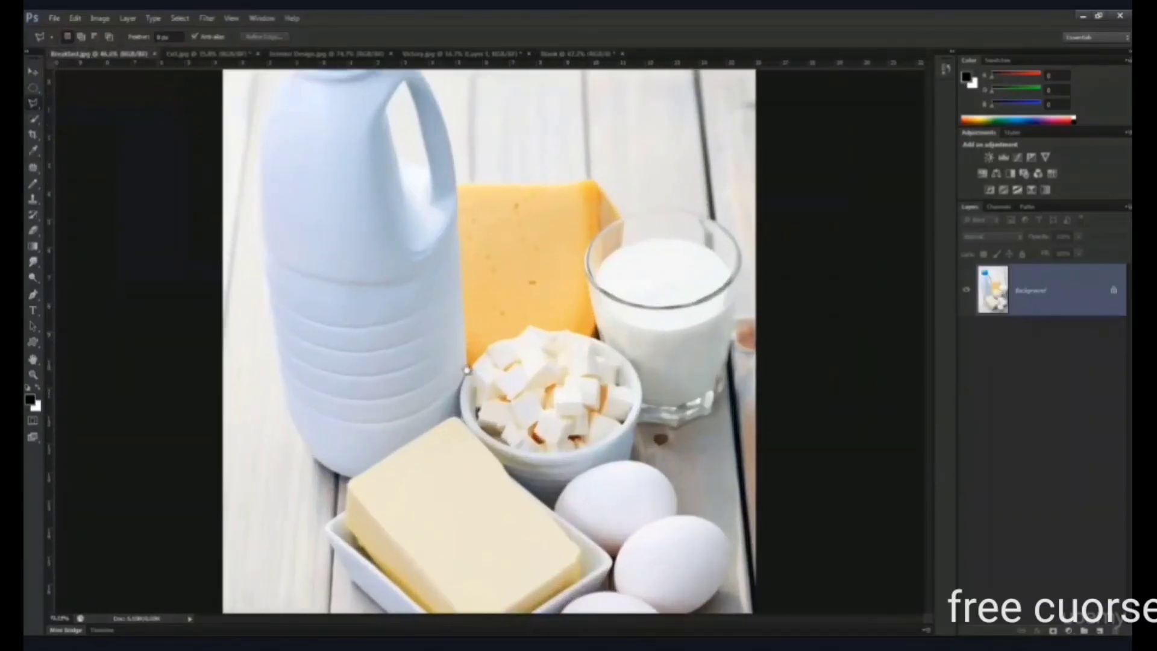
{"action": "left_click_drag", "start_coordinate": [494, 402], "coordinate": [487, 170]}
{"action": "scroll", "coordinate": [331, 243], "scroll_direction": "up", "scroll_amount": 4}
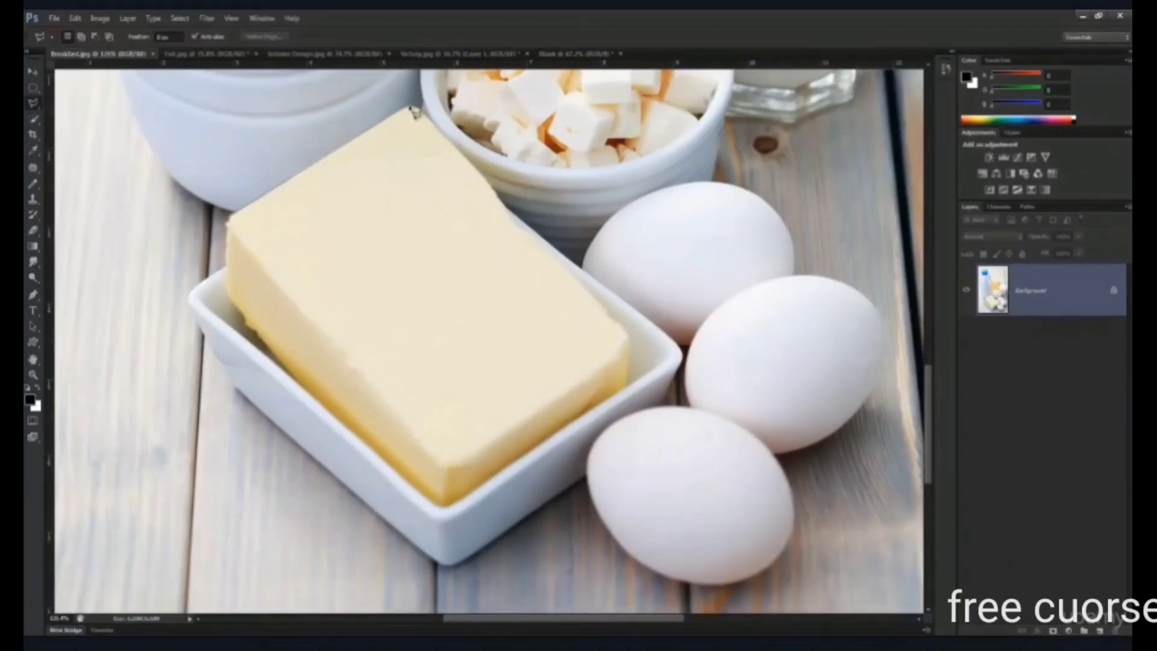
{"action": "left_click", "coordinate": [416, 110]}
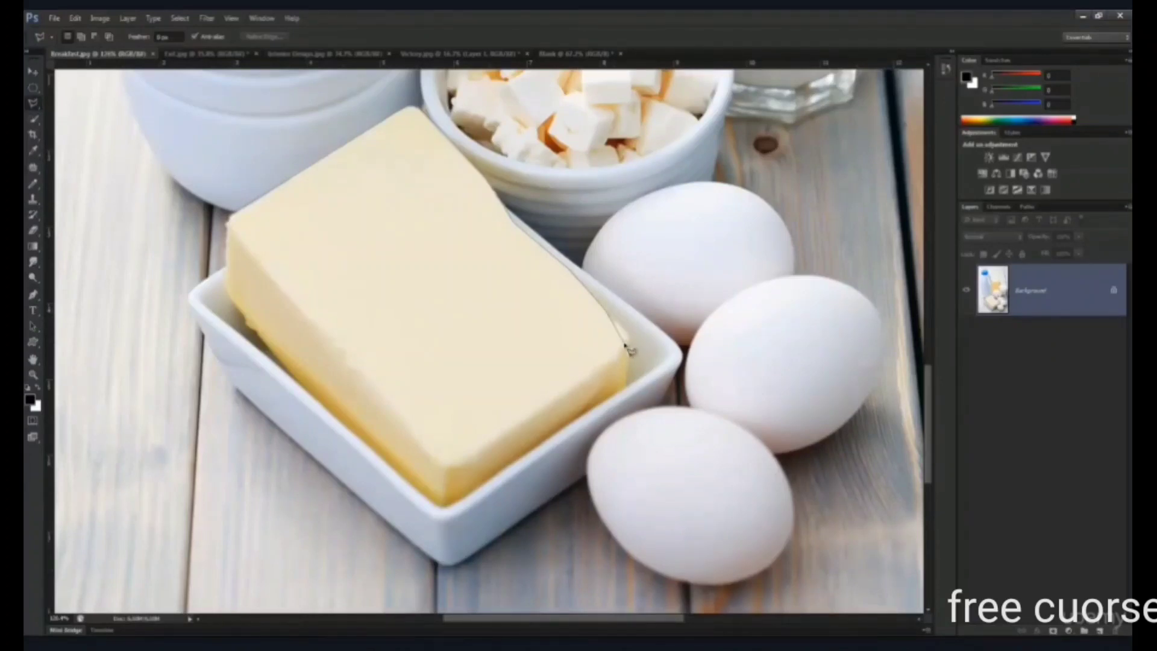
{"action": "left_click", "coordinate": [627, 333]}
{"action": "left_click", "coordinate": [627, 391]}
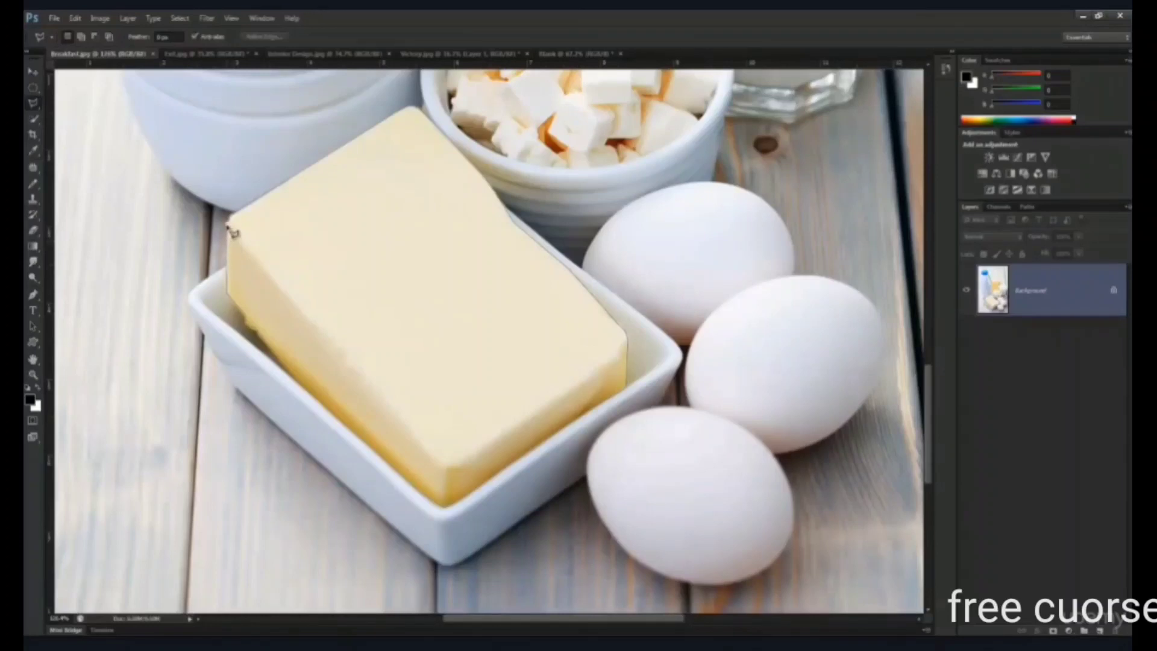
{"action": "left_click", "coordinate": [230, 222]}
- Add a Hue/Saturation adjustment layer for the selected butter, with Colorize enabled and the saturation raised for a purple tint
{"action": "scroll", "coordinate": [331, 307], "scroll_direction": "down", "scroll_amount": 3}
{"action": "scroll", "coordinate": [326, 308], "scroll_direction": "down", "scroll_amount": 3}
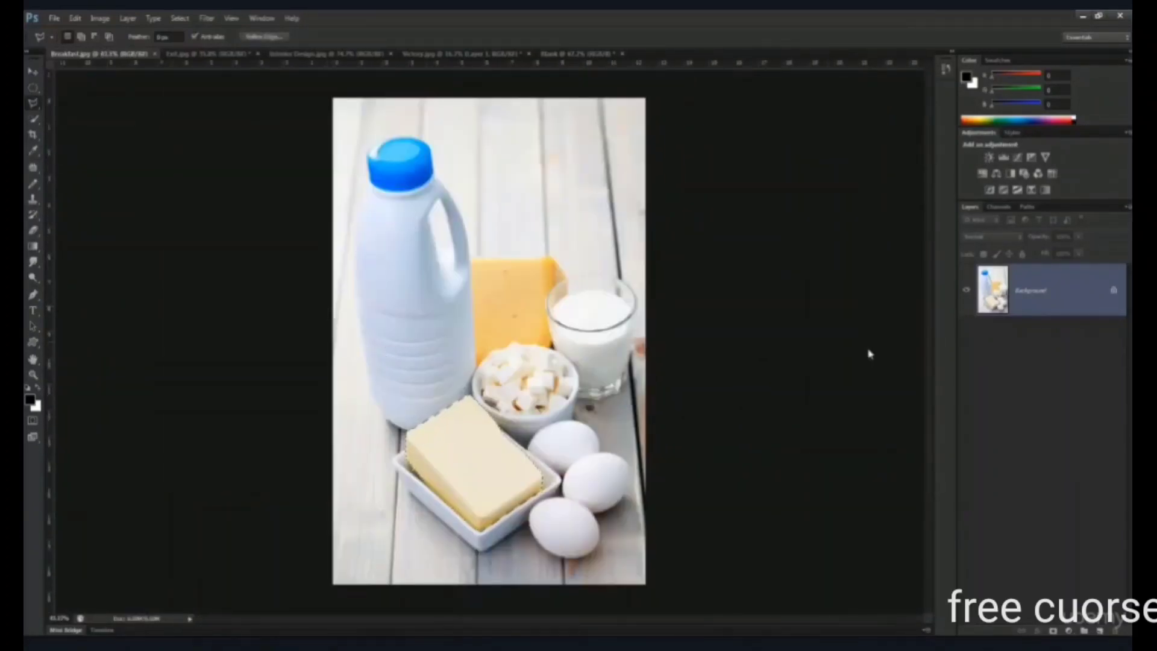
{"action": "left_click", "coordinate": [1076, 629]}
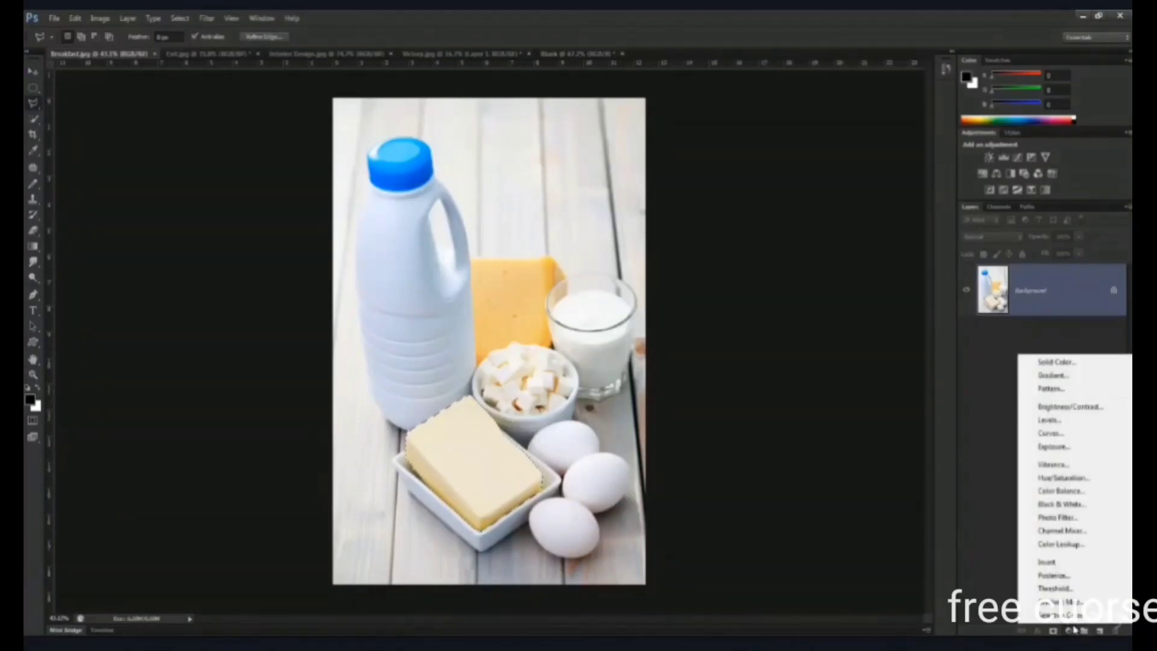
{"action": "left_click", "coordinate": [1072, 479]}
{"action": "left_click", "coordinate": [831, 448]}
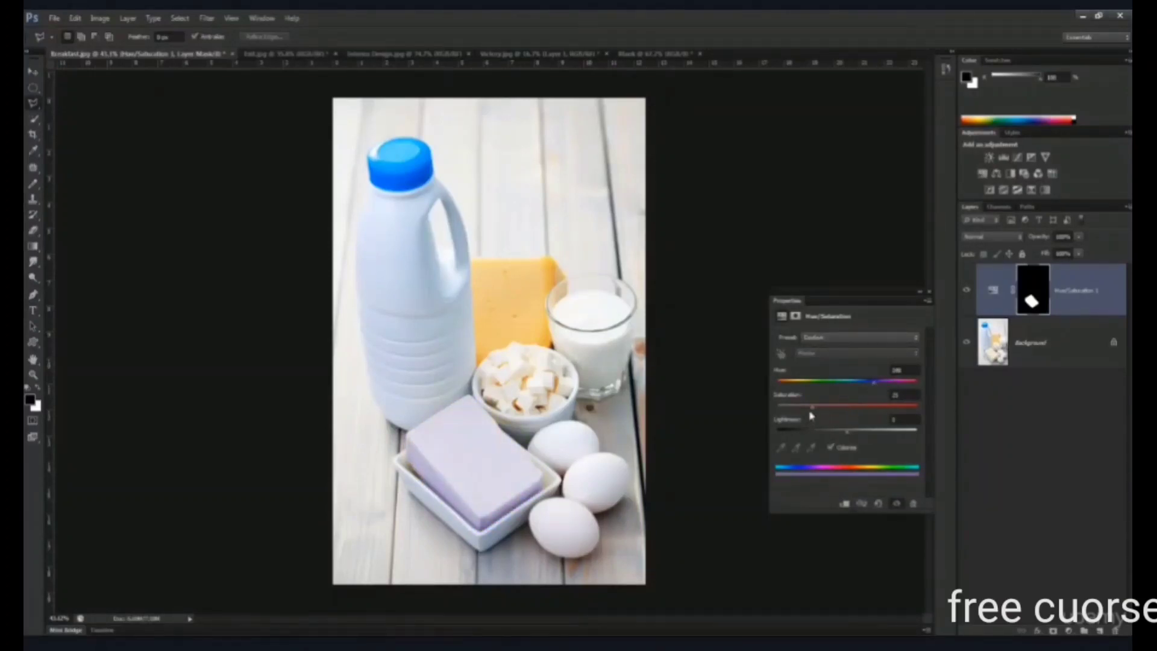
{"action": "left_click_drag", "start_coordinate": [821, 410], "coordinate": [840, 410]}
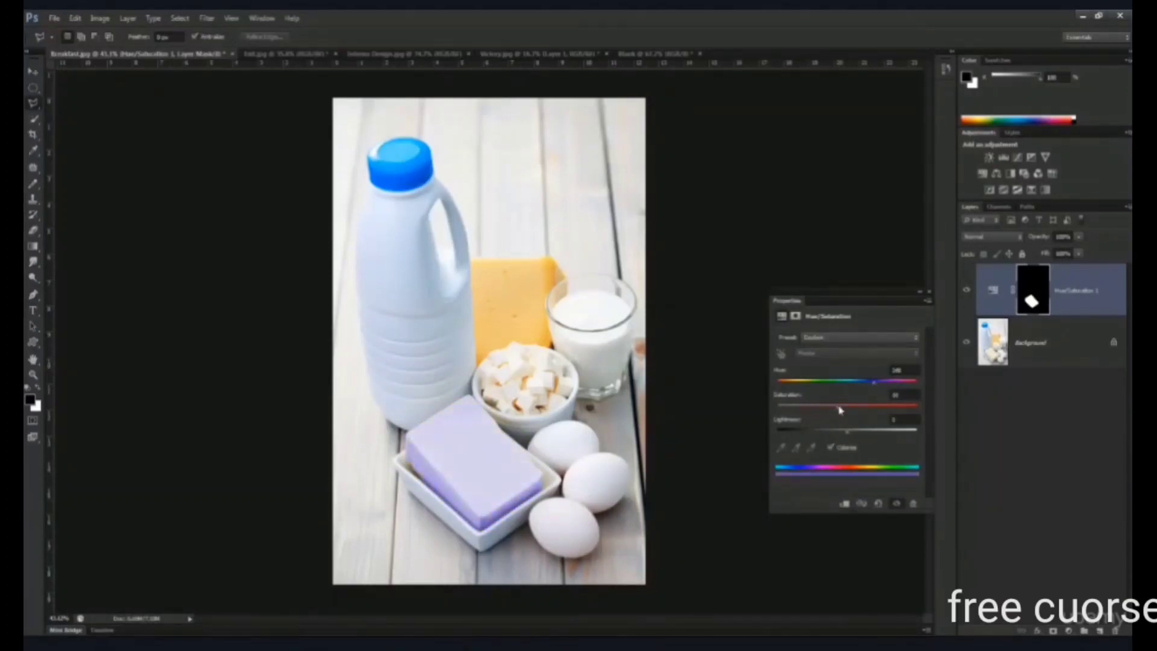
{"action": "left_click", "coordinate": [1044, 447]}
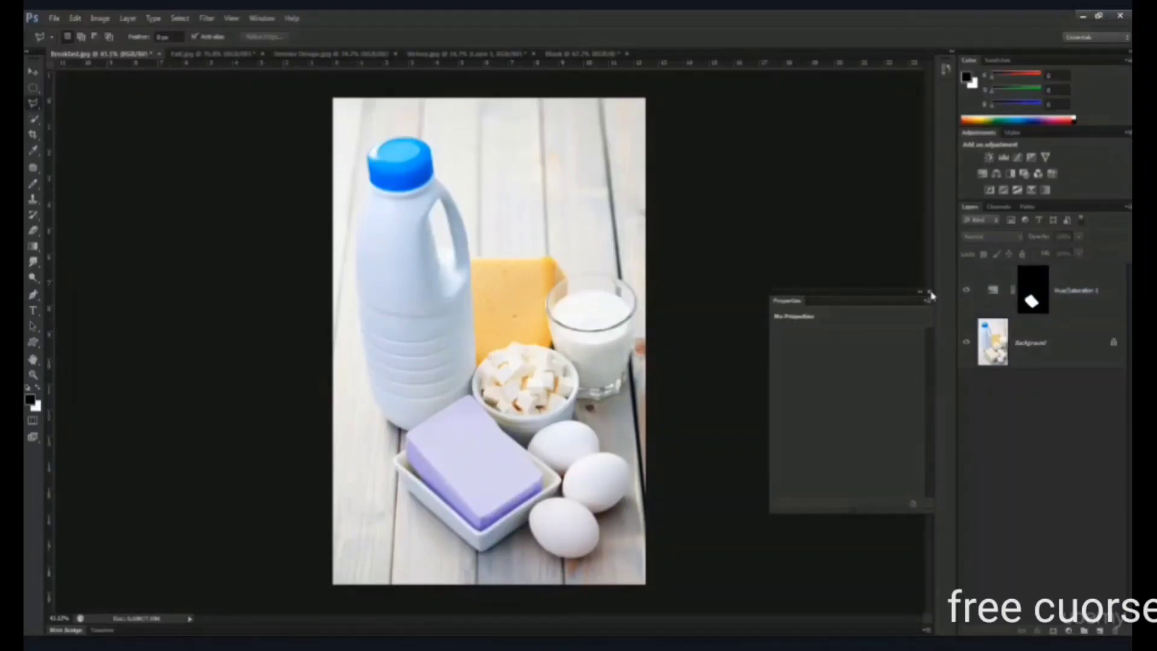
{"action": "left_click", "coordinate": [928, 292]}
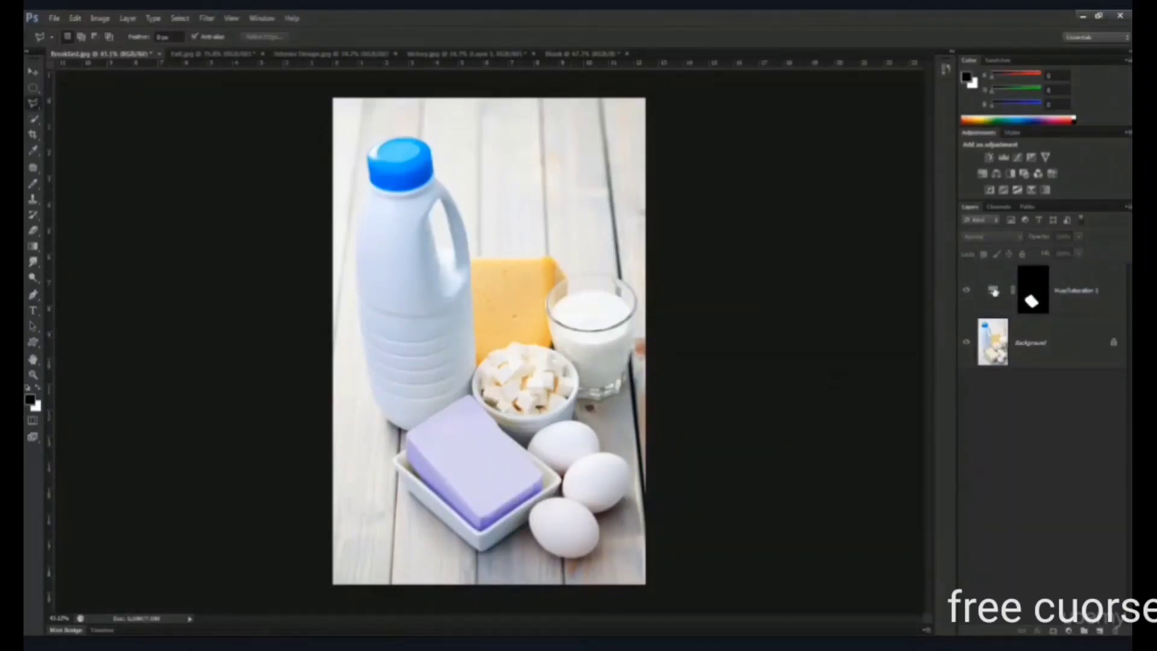
- Hide and show the butter's Hue/Saturation layer to compare the image with and without the tint
{"action": "left_click", "coordinate": [995, 292]}
{"action": "left_click", "coordinate": [967, 290]}
{"action": "left_click", "coordinate": [967, 291]}
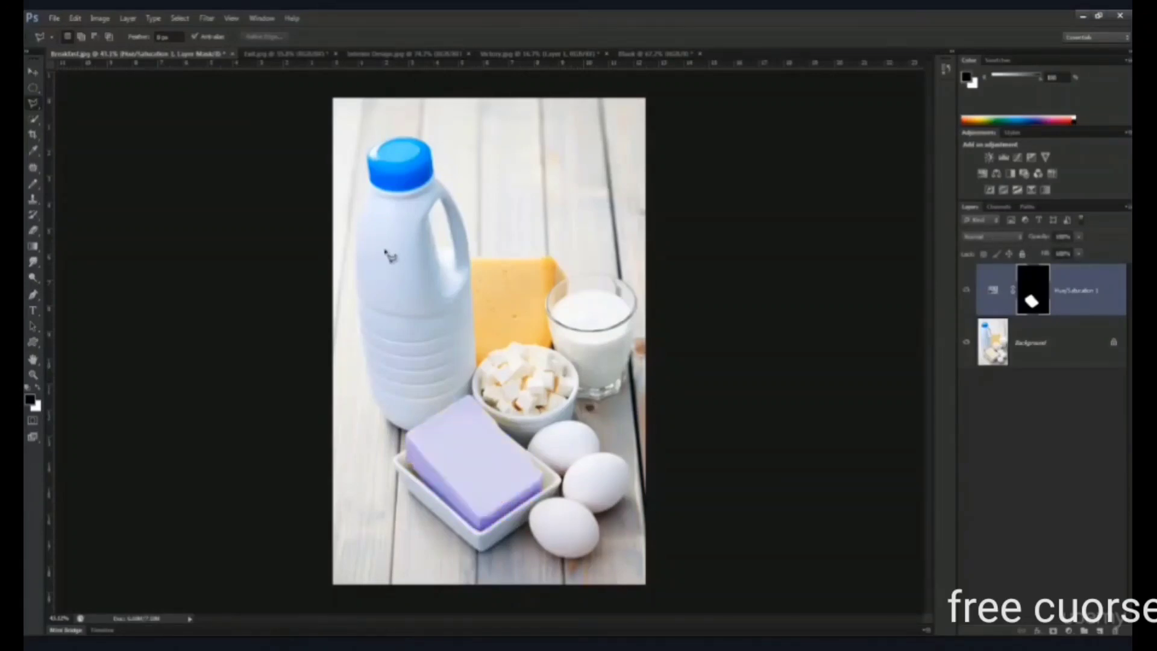
- Select the blue bottle cap by tracing its edge with the Magnetic Lasso tool
{"action": "right_click", "coordinate": [34, 108]}
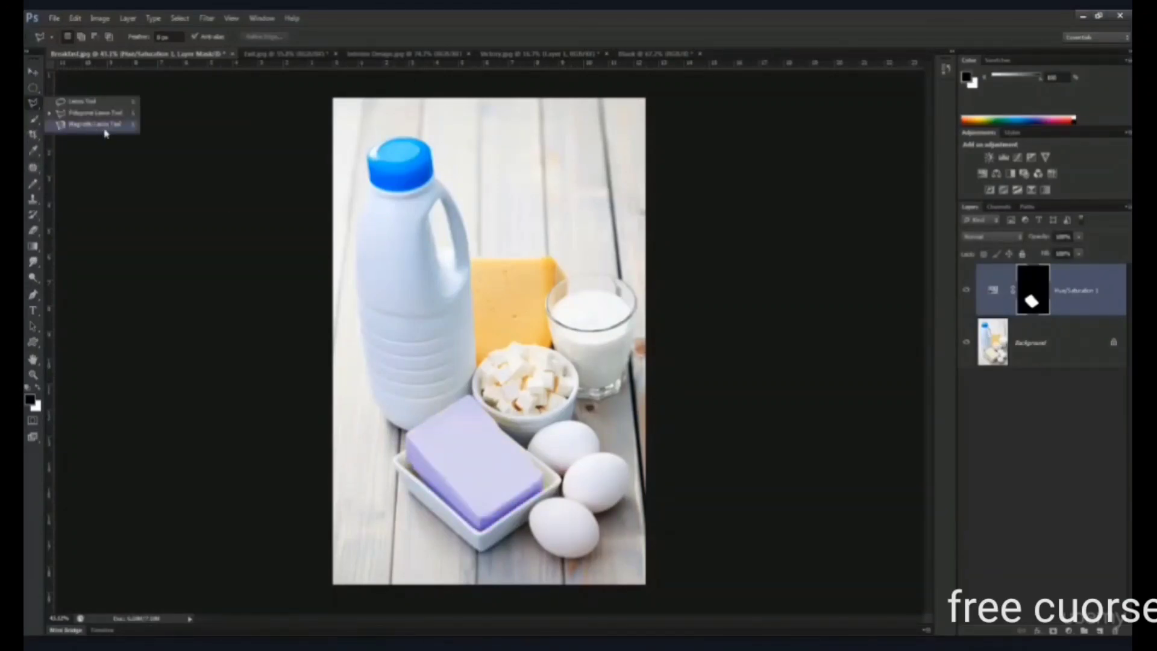
{"action": "left_click", "coordinate": [106, 134]}
{"action": "scroll", "coordinate": [362, 143], "scroll_direction": "up", "scroll_amount": 3}
{"action": "left_click_drag", "start_coordinate": [410, 148], "coordinate": [489, 249]}
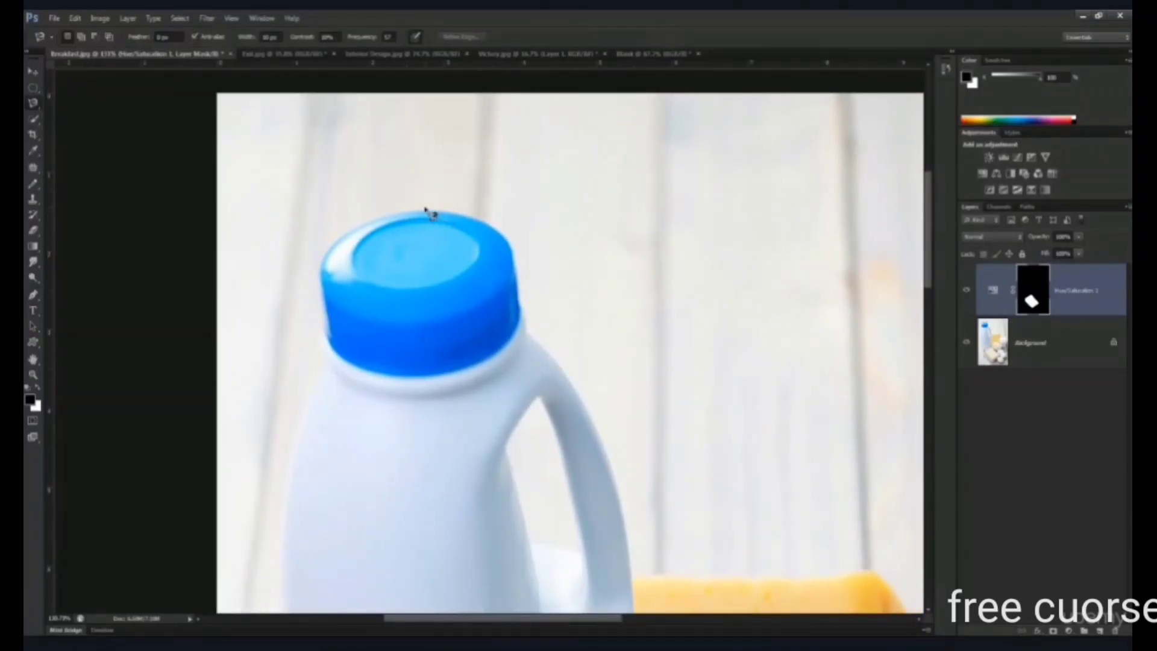
{"action": "scroll", "coordinate": [426, 207], "scroll_direction": "up", "scroll_amount": 2}
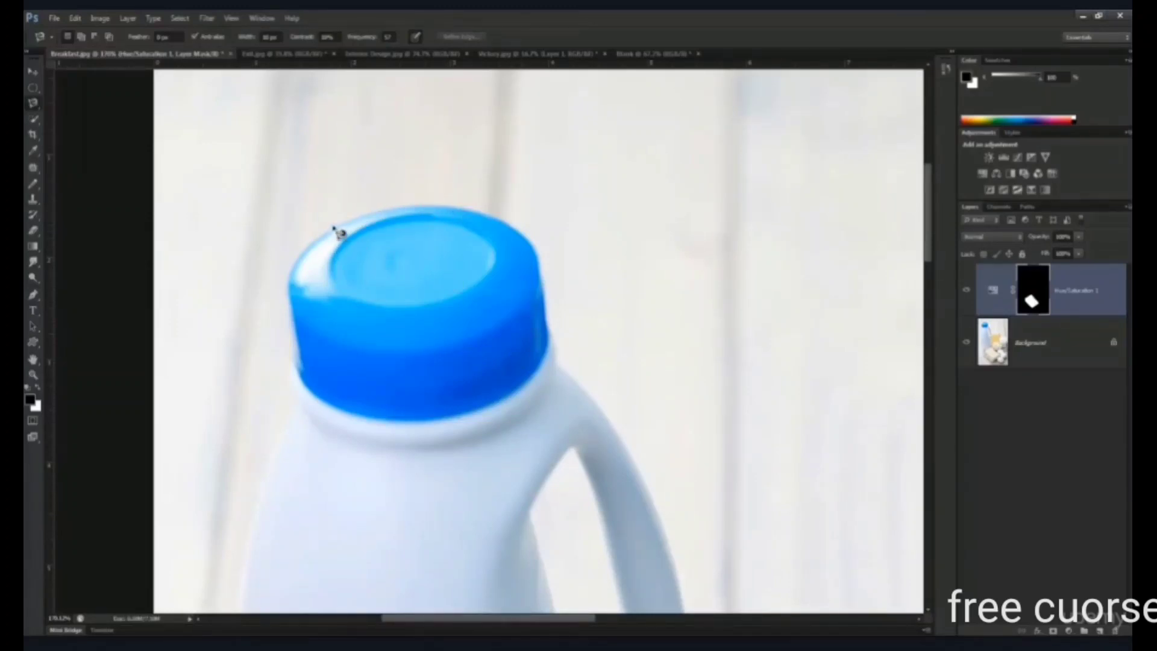
{"action": "left_click", "coordinate": [327, 232]}
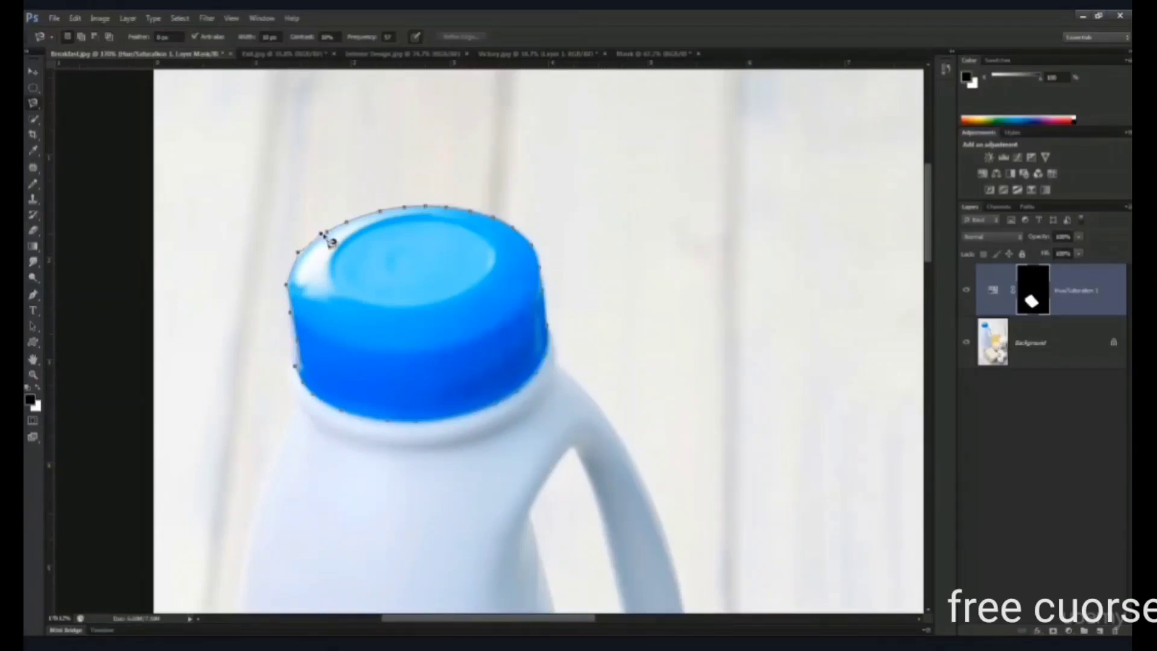
{"action": "left_click", "coordinate": [328, 241]}
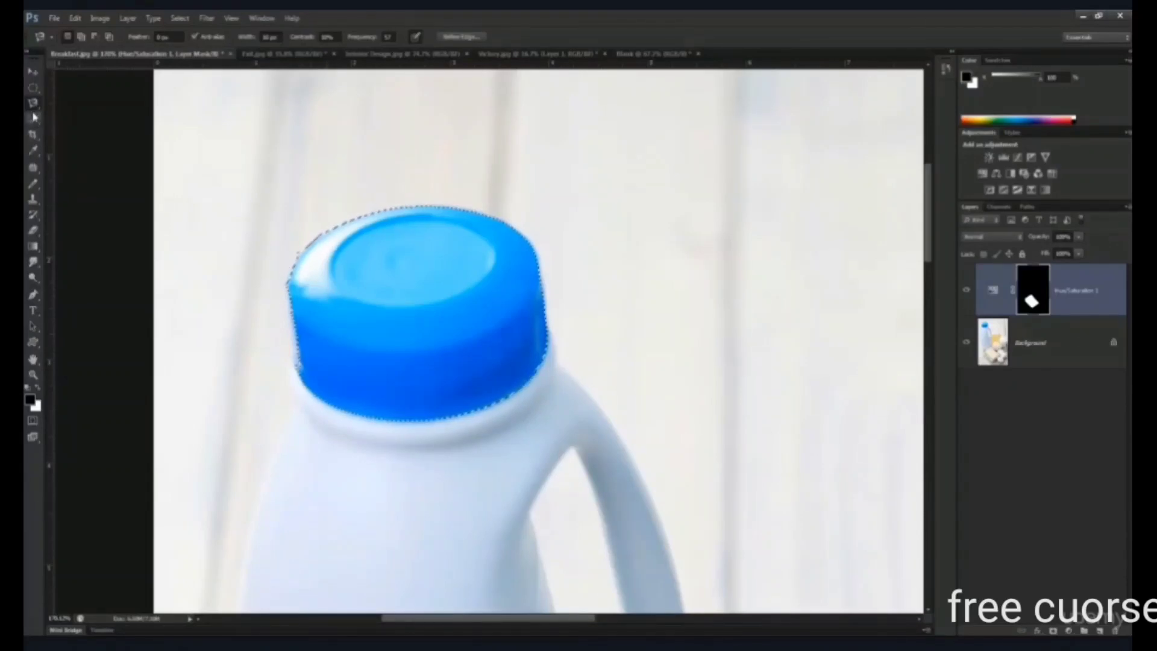
- Add a second Hue/Saturation adjustment layer for the selected bottle cap, with Colorize enabled and a strongly saturated red tint
{"action": "key", "text": "ctrl+minus"}
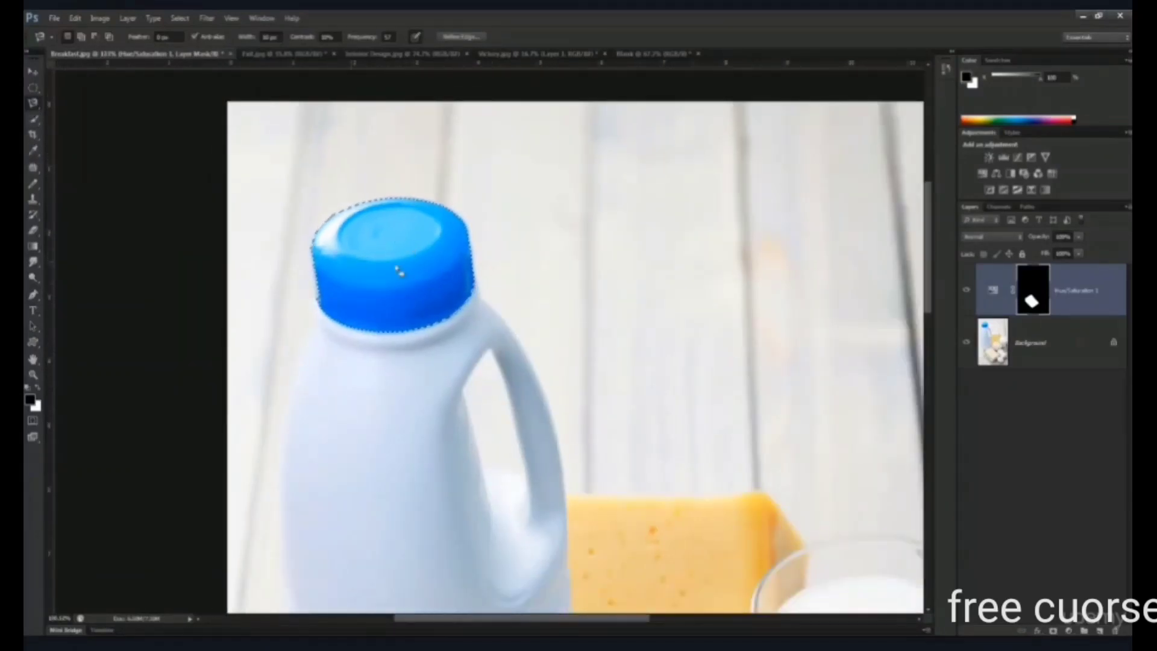
{"action": "key", "text": "ctrl+minus"}
{"action": "key", "text": "ctrl+minus"}
{"action": "key", "text": "ctrl+minus"}
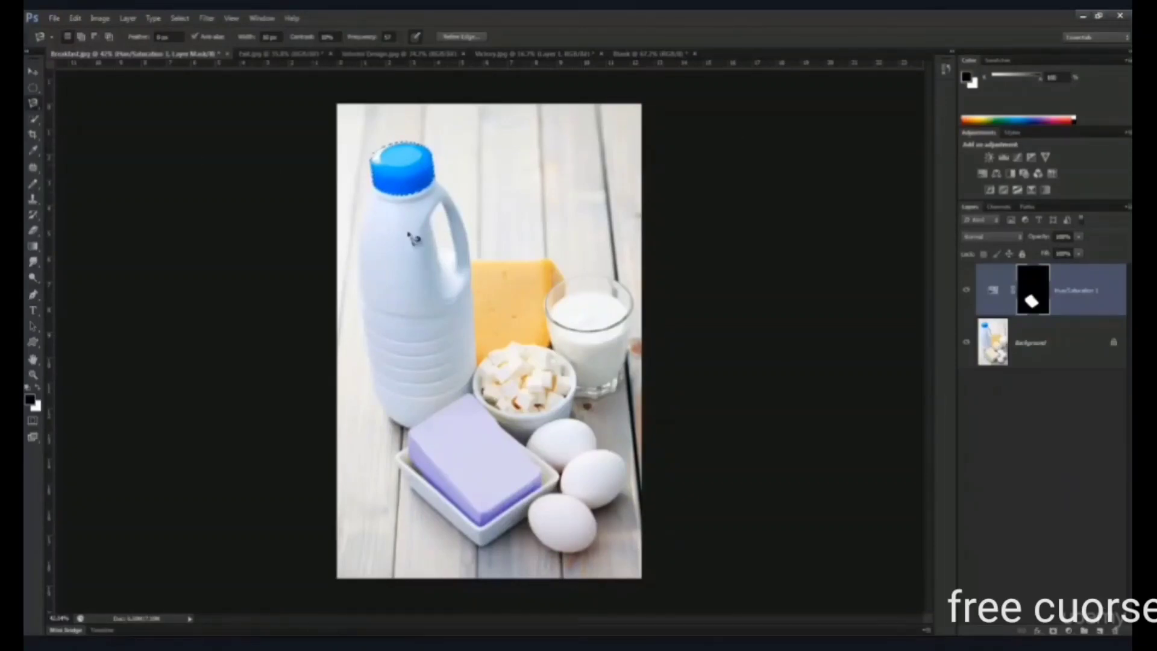
{"action": "left_click", "coordinate": [1069, 631]}
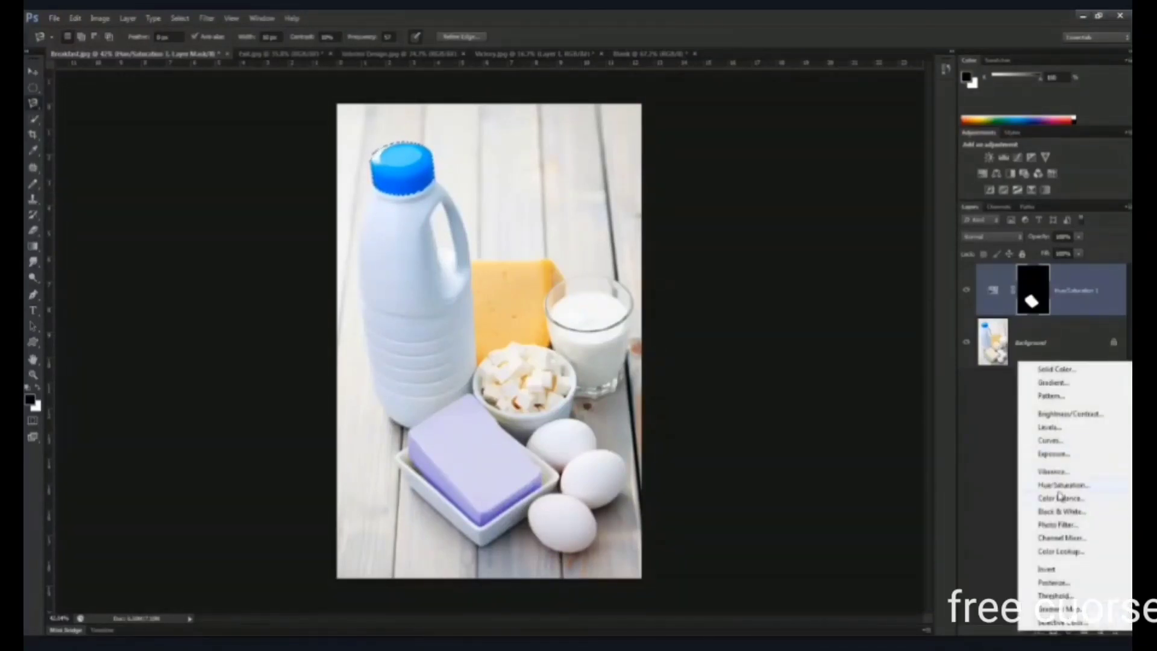
{"action": "left_click", "coordinate": [1061, 485]}
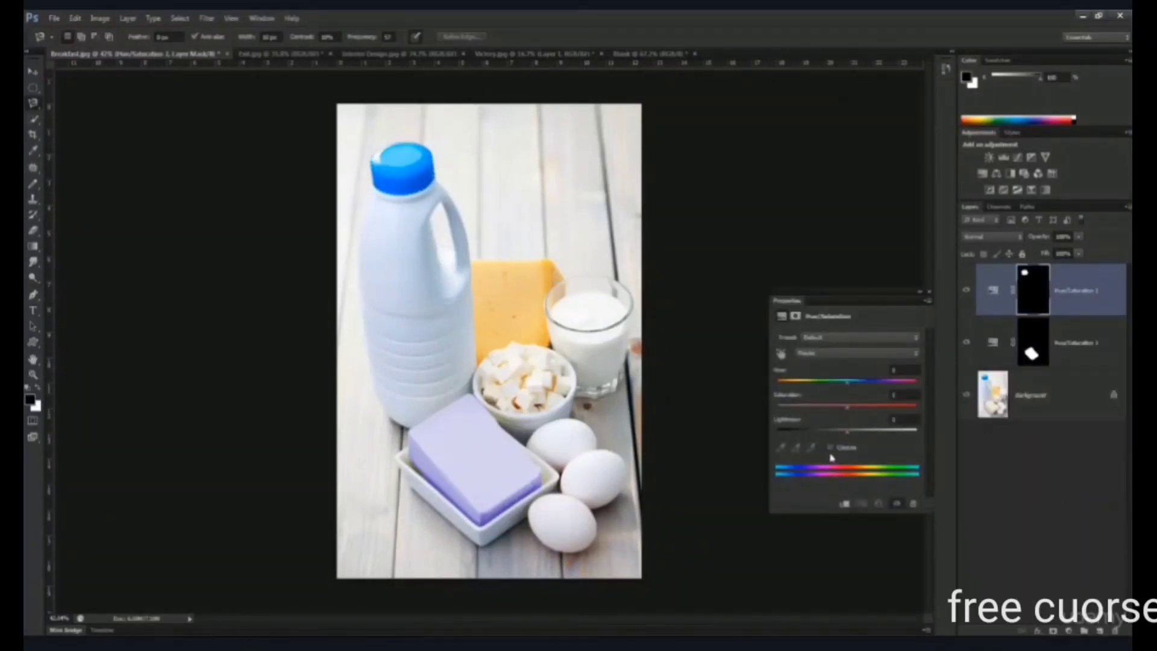
{"action": "left_click", "coordinate": [831, 448]}
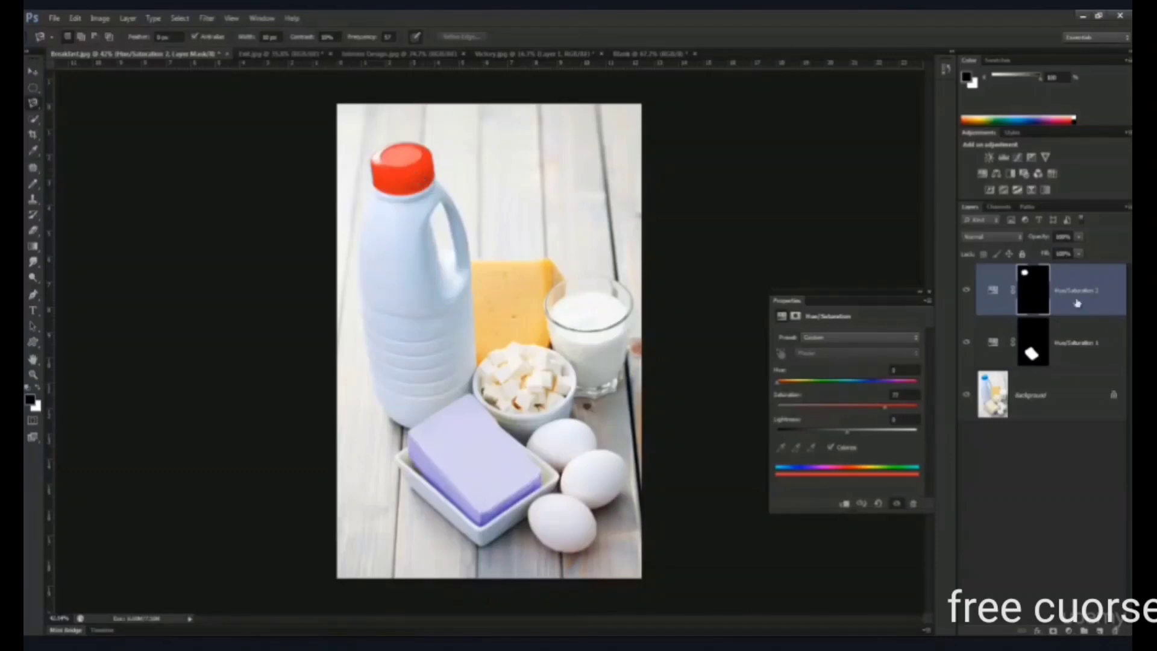
{"action": "left_click", "coordinate": [929, 297]}
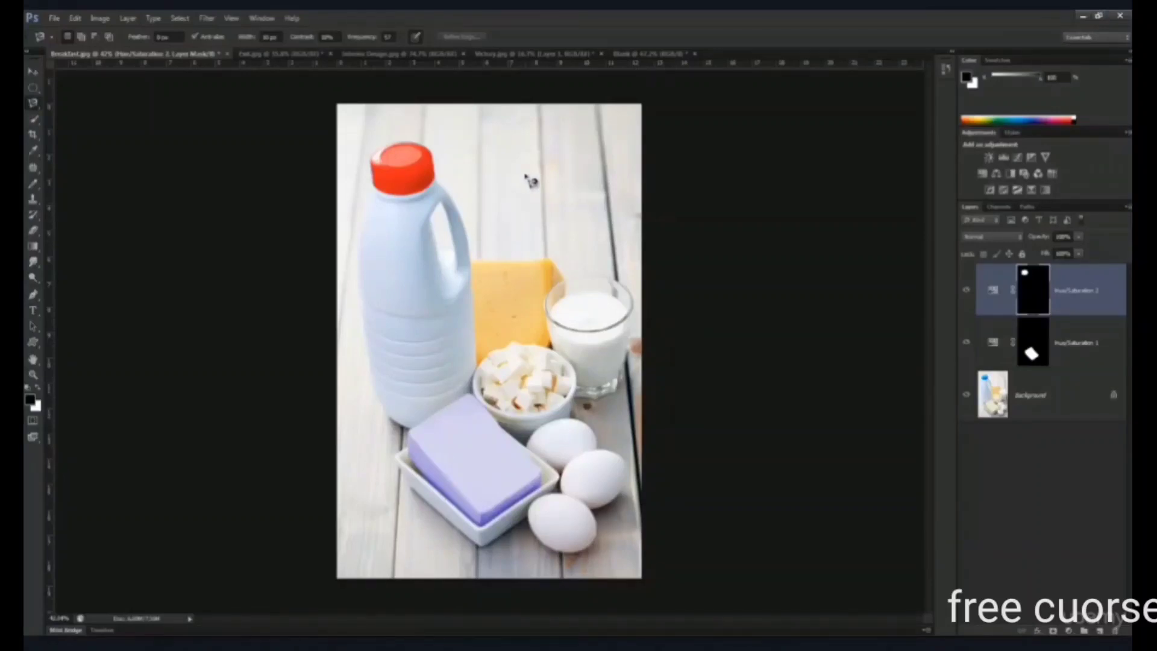
- Draw loose Magnetic Lasso outlines across the bottle and wooden background, and discard them
{"action": "left_click", "coordinate": [525, 164]}
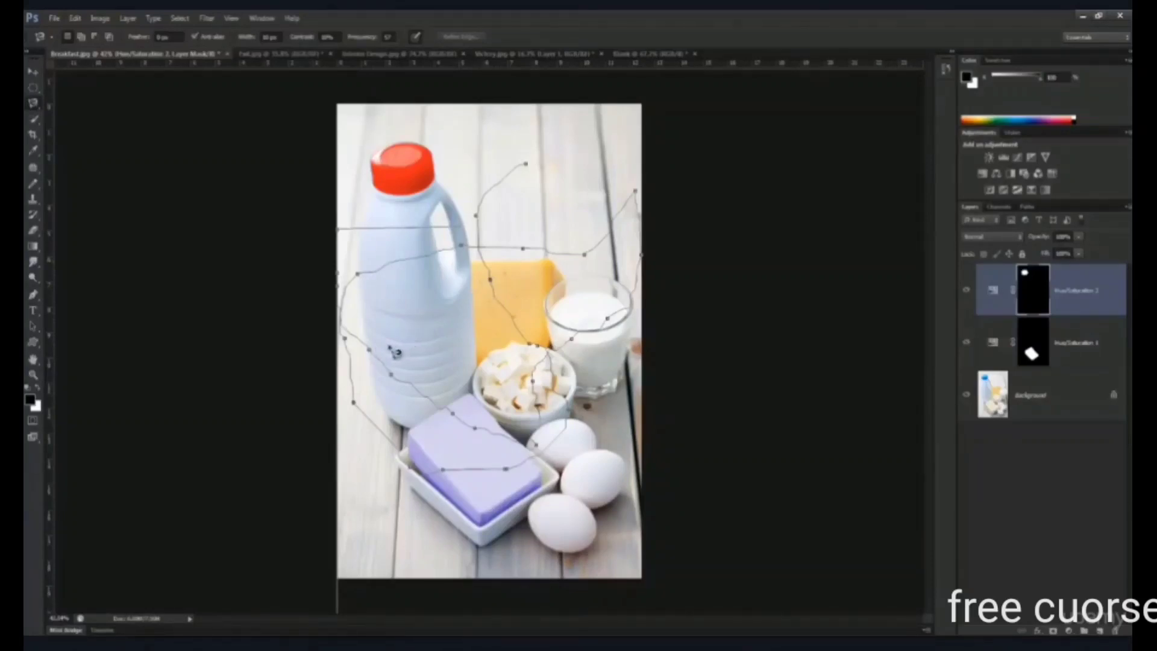
{"action": "key", "text": "Escape"}
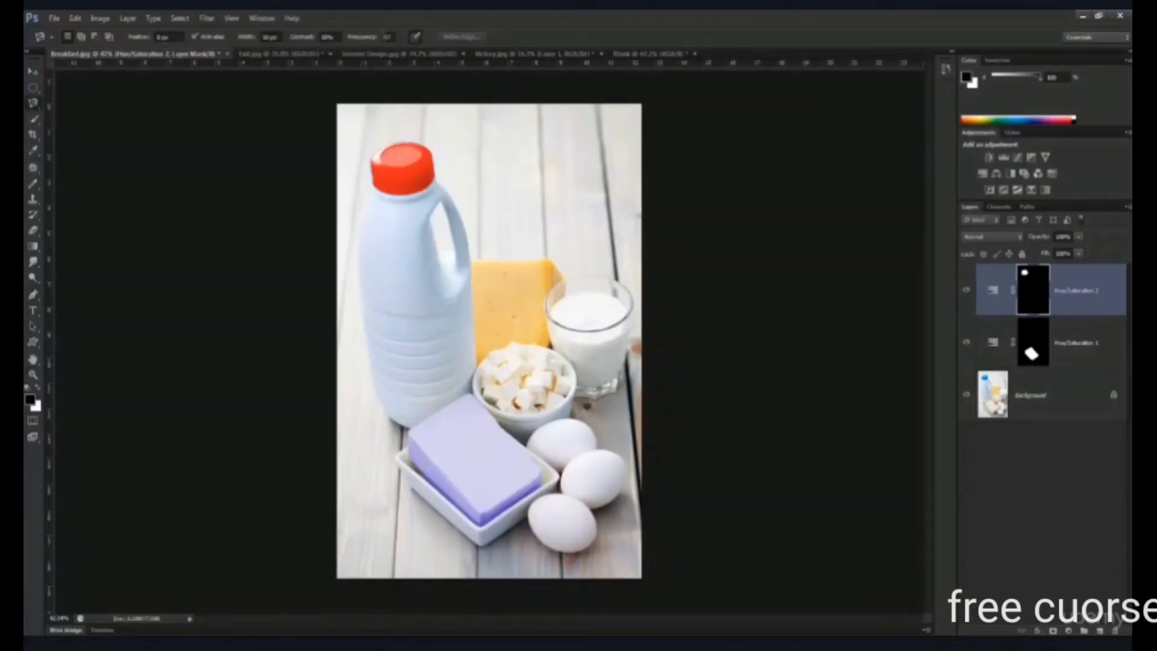
{"action": "left_click", "coordinate": [460, 130]}
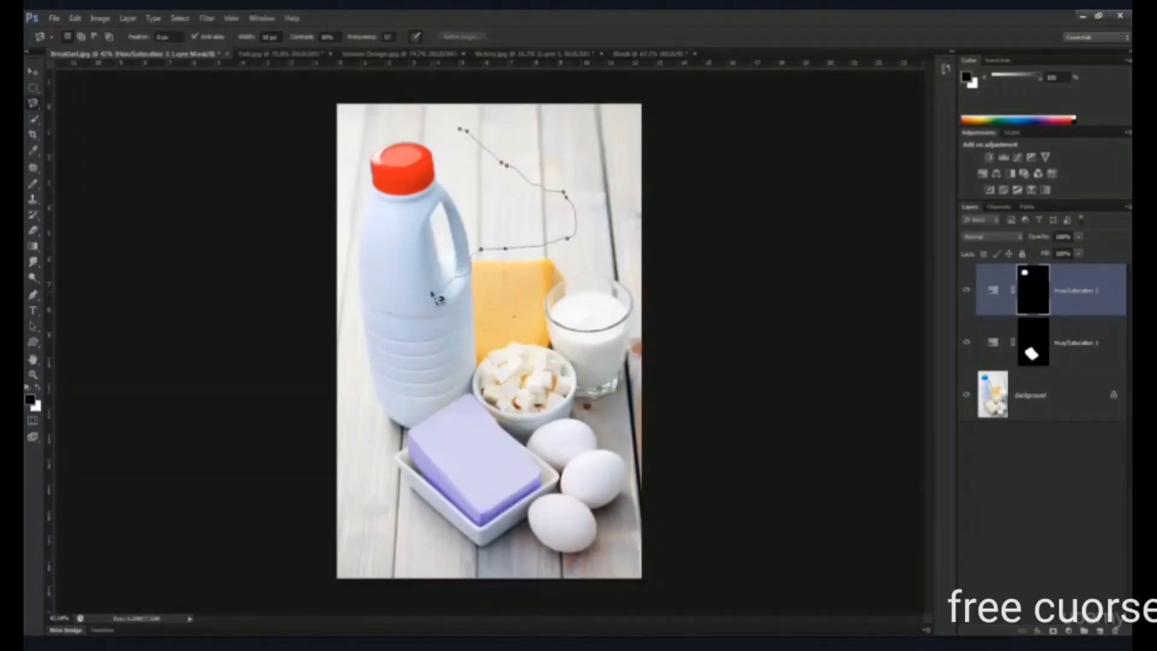
{"action": "left_click", "coordinate": [459, 130]}
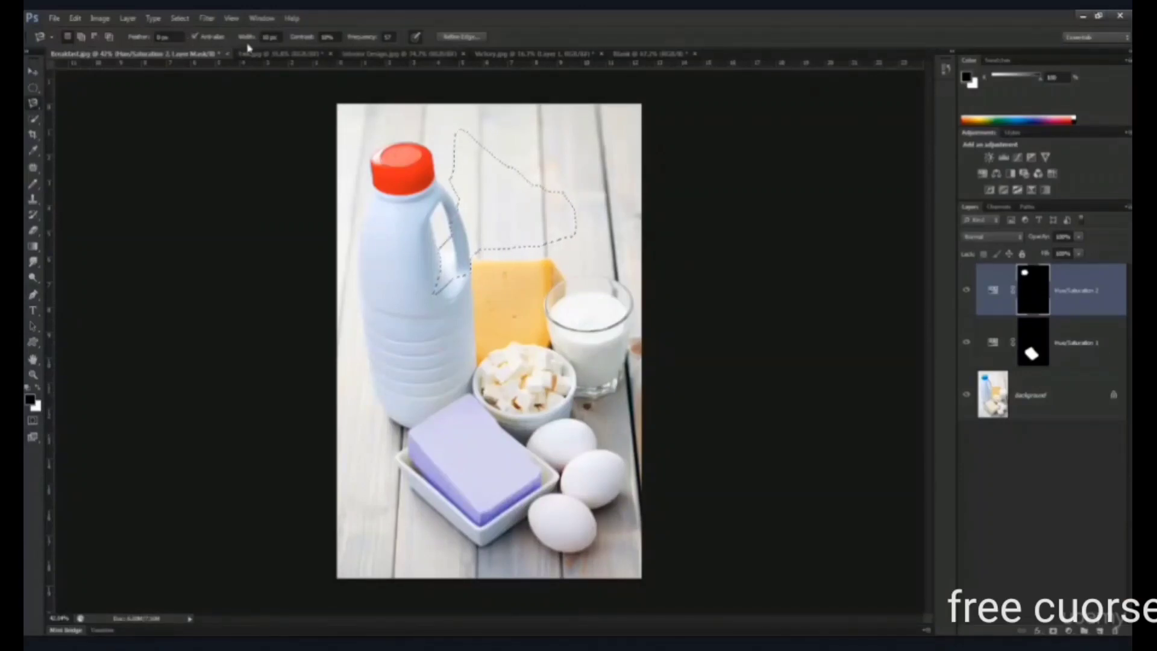
{"action": "key", "text": "ctrl+d"}
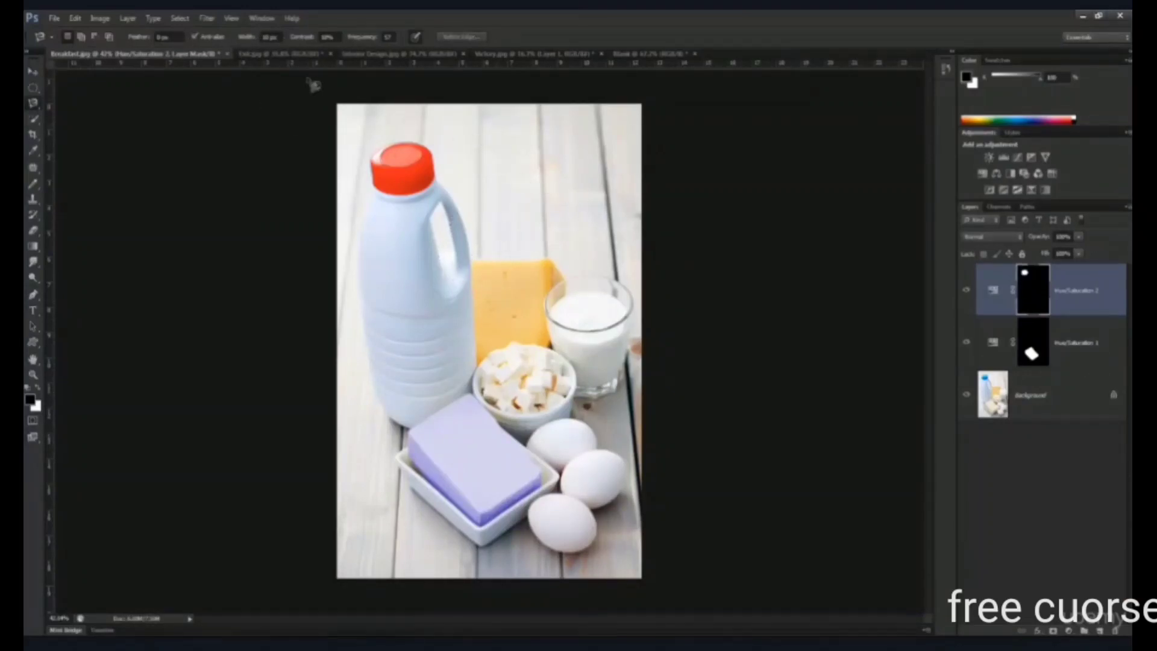
- Switch to the office image with the exit sign and choose the Quick Selection tool
{"action": "left_click", "coordinate": [277, 55]}
{"action": "scroll", "coordinate": [453, 112], "scroll_direction": "up", "scroll_amount": 8}
{"action": "scroll", "coordinate": [494, 113], "scroll_direction": "down", "scroll_amount": 4}
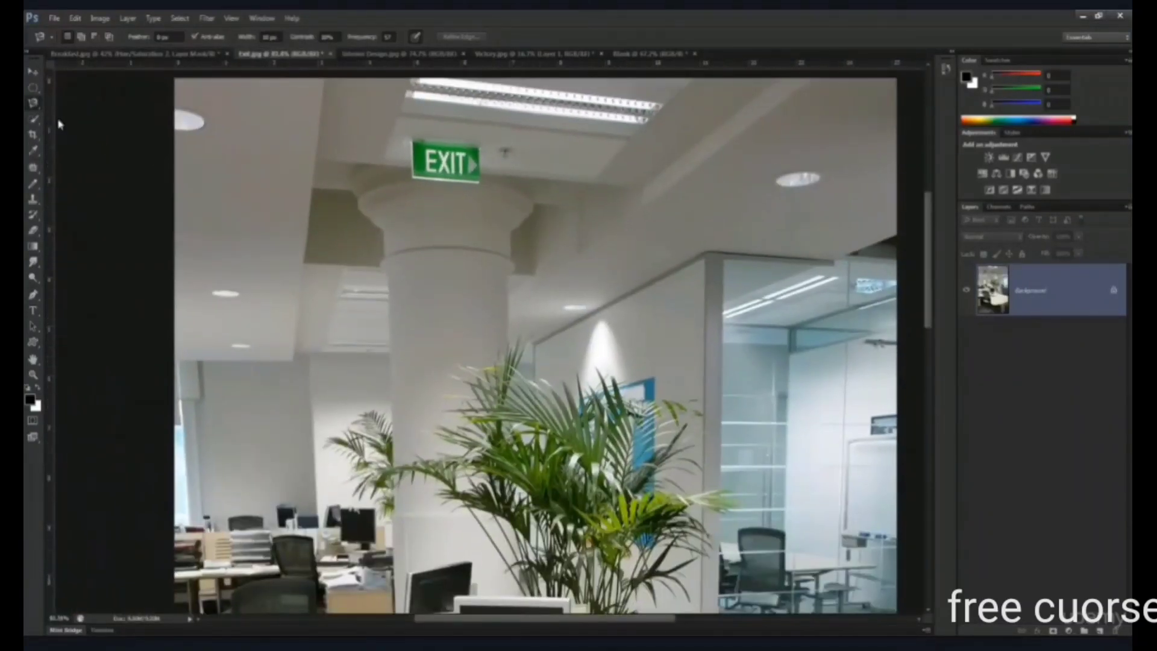
{"action": "left_click", "coordinate": [33, 103]}
{"action": "left_click", "coordinate": [29, 121]}
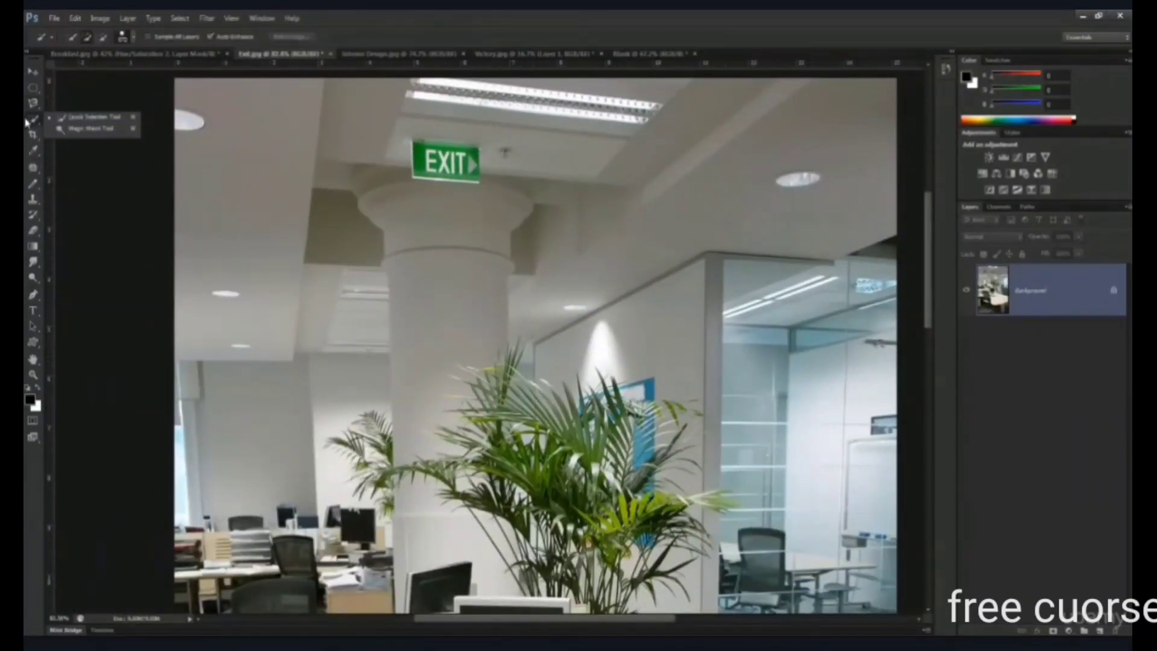
{"action": "left_click", "coordinate": [90, 121]}
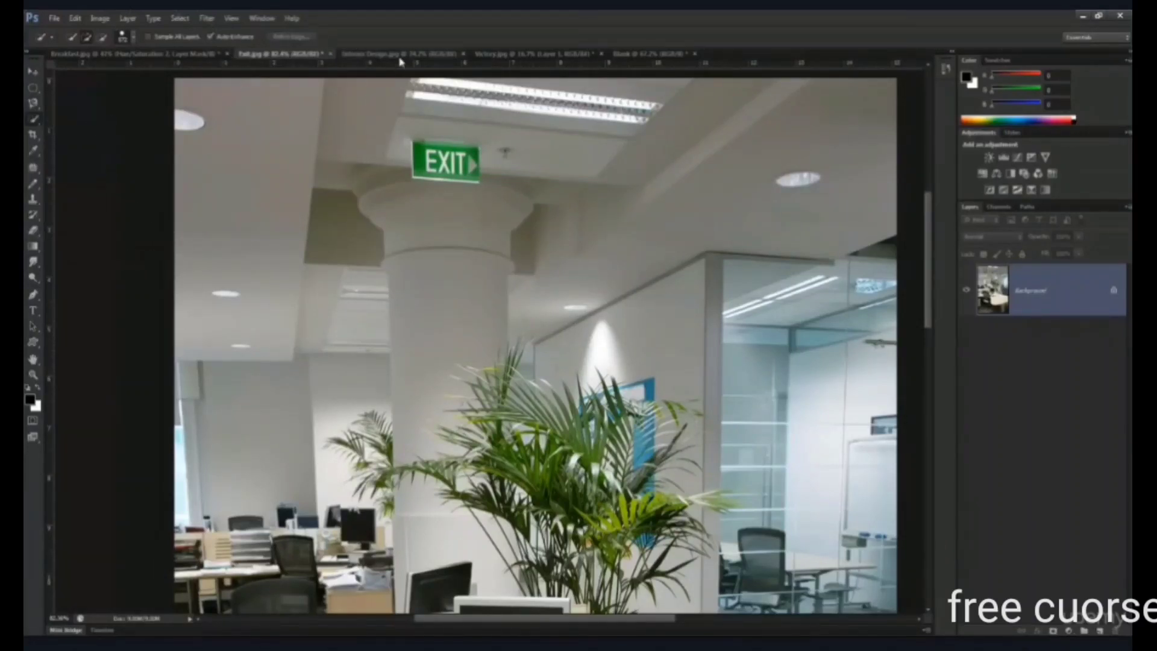
- In Victory.jpg, delete Layer 1 with the black vignette
{"action": "left_click", "coordinate": [529, 56]}
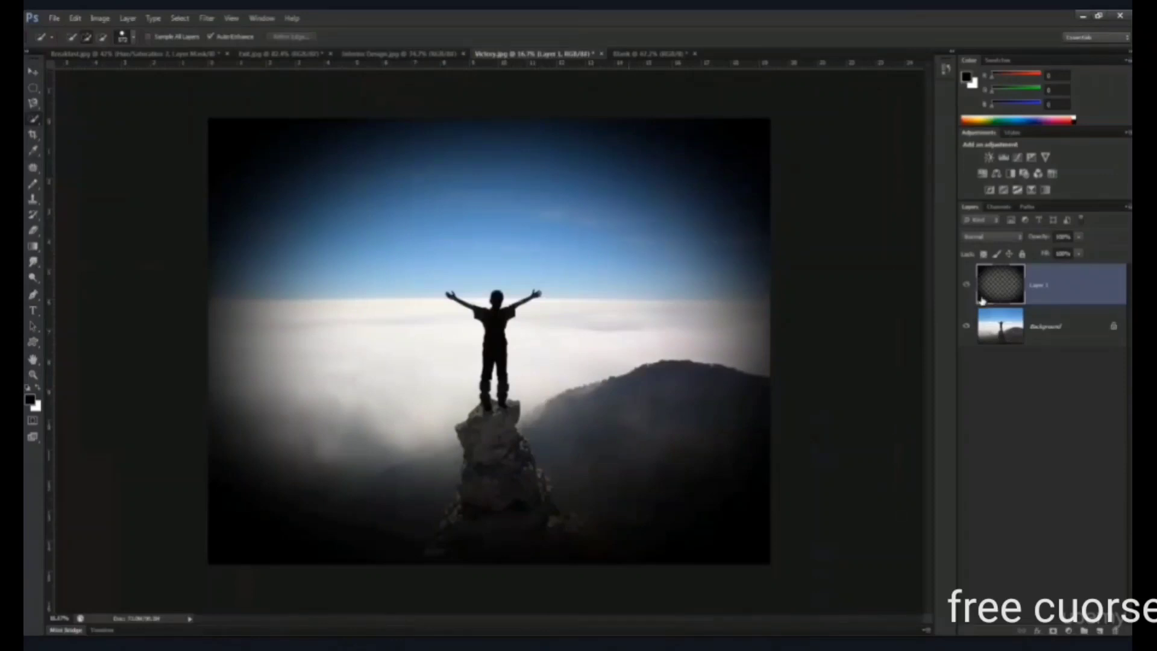
{"action": "left_click_drag", "start_coordinate": [991, 293], "coordinate": [1118, 629]}
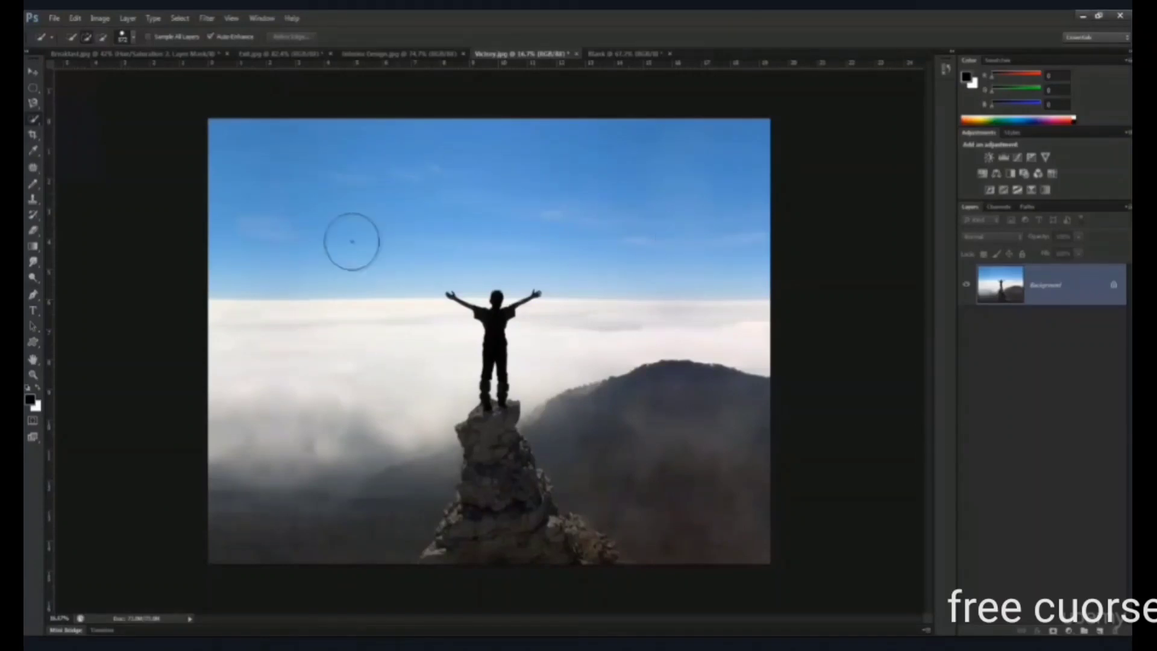
{"action": "key", "text": "ctrl+0"}
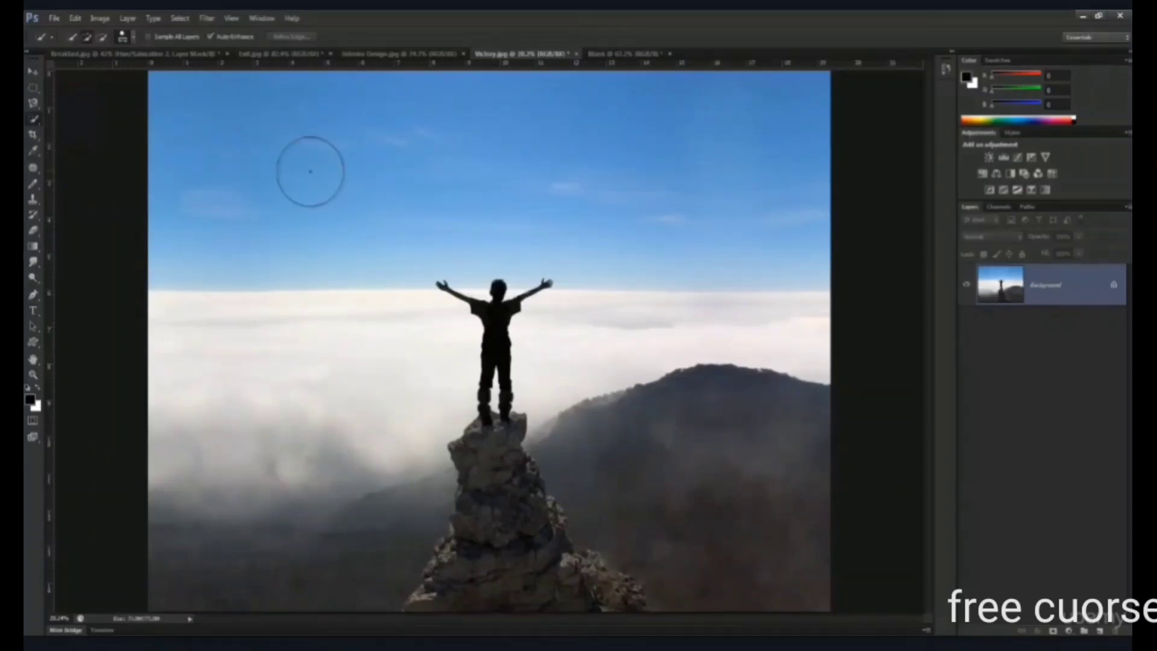
- Select the whole blue sky down to the horizon with the Quick Selection tool, including the area around the man's raised arms
{"action": "key", "text": "ctrl+minus"}
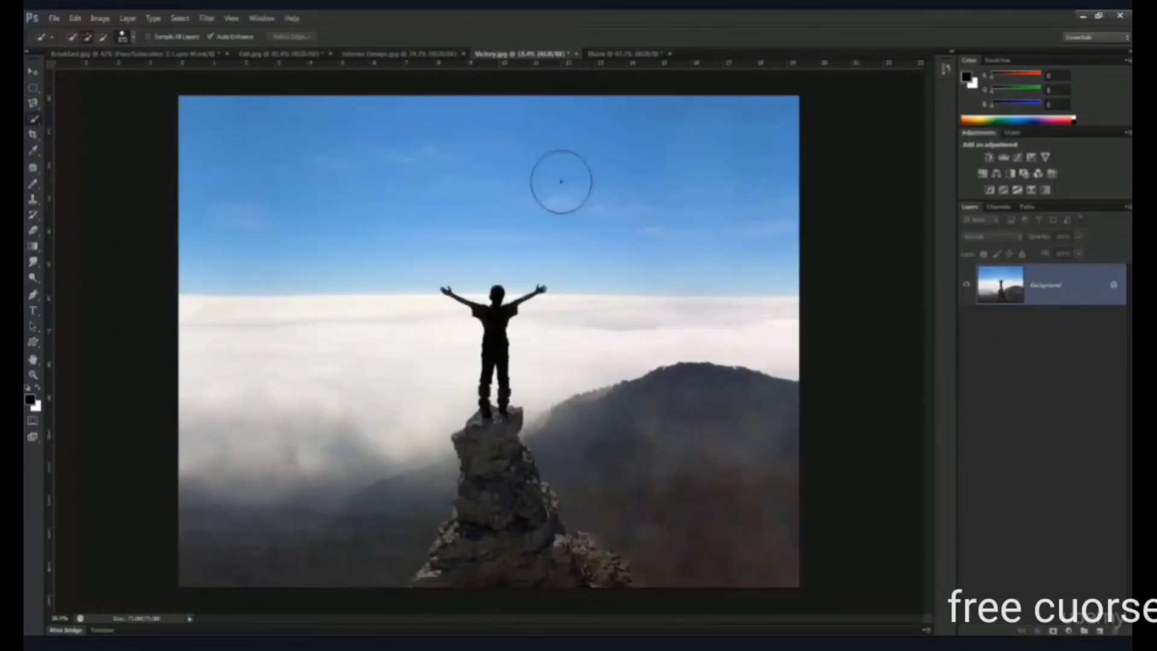
{"action": "left_click_drag", "start_coordinate": [196, 134], "coordinate": [686, 126]}
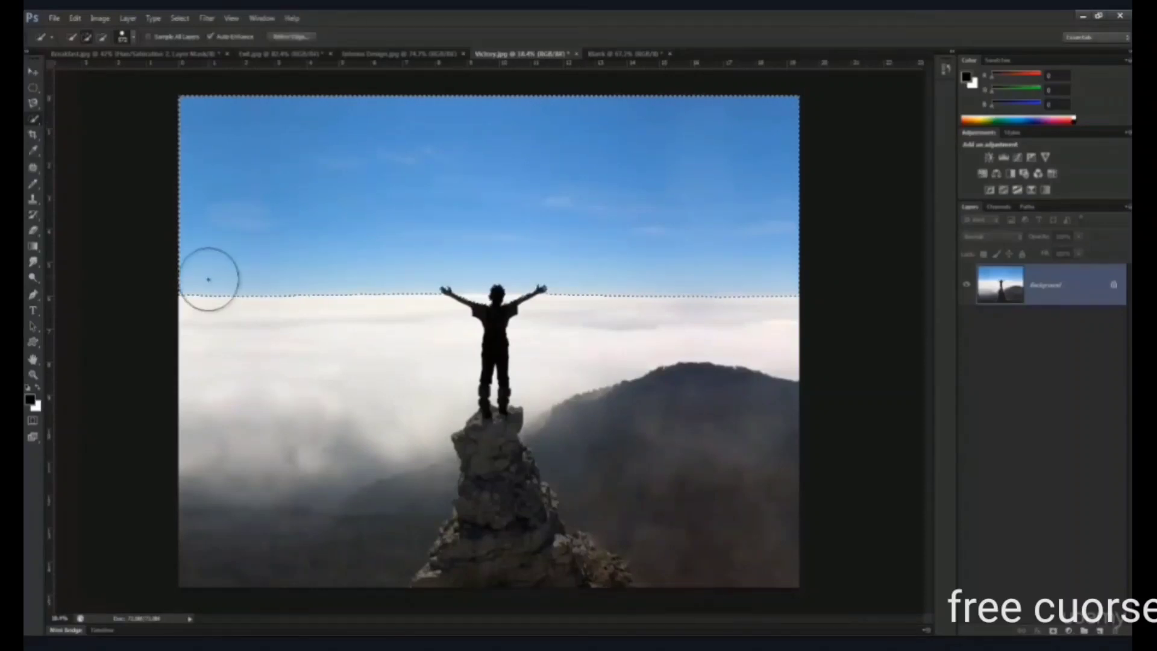
{"action": "left_click_drag", "start_coordinate": [471, 295], "coordinate": [568, 282]}
{"action": "left_click", "coordinate": [231, 286], "text": "ctrl"}
{"action": "key", "text": "ctrl+0"}
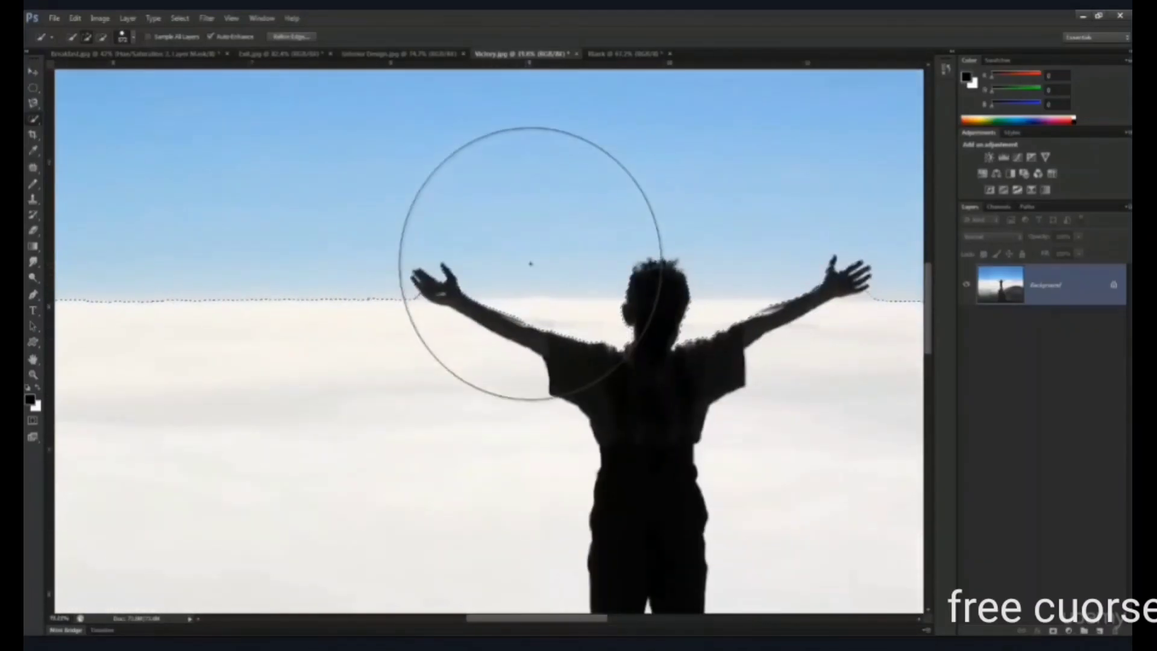
- Hide the selected sky with a layer mask on the mountain image, and undo the mask
{"action": "key", "text": "ctrl+minus"}
{"action": "key", "text": "ctrl+minus"}
{"action": "key", "text": "ctrl+minus"}
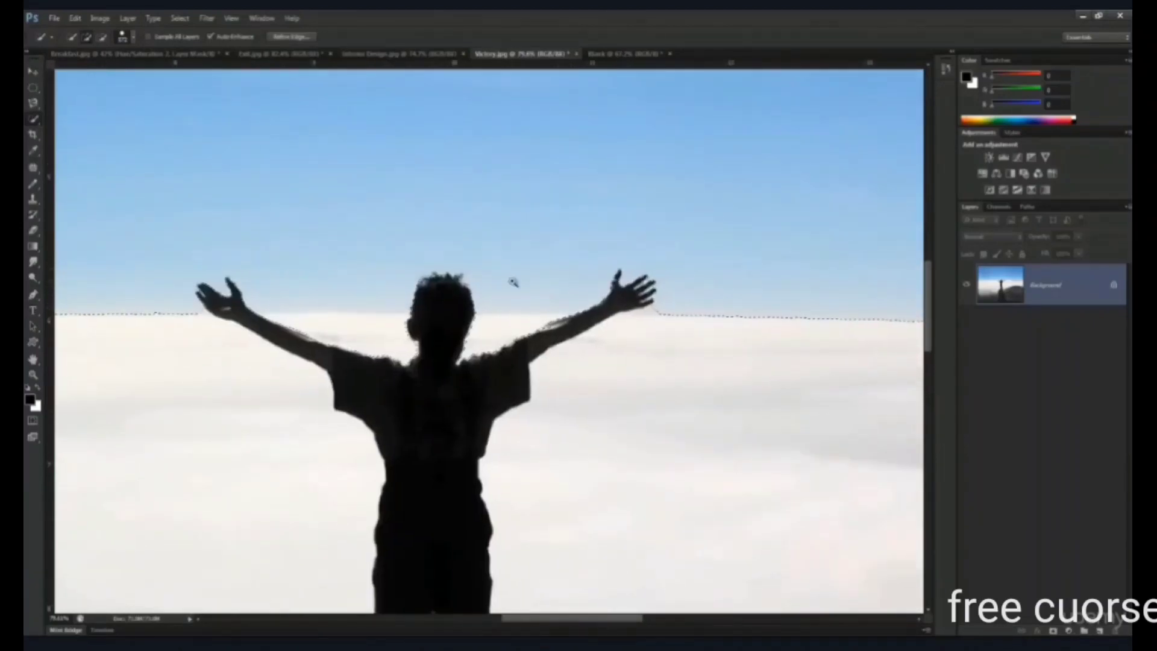
{"action": "key", "text": "ctrl+plus"}
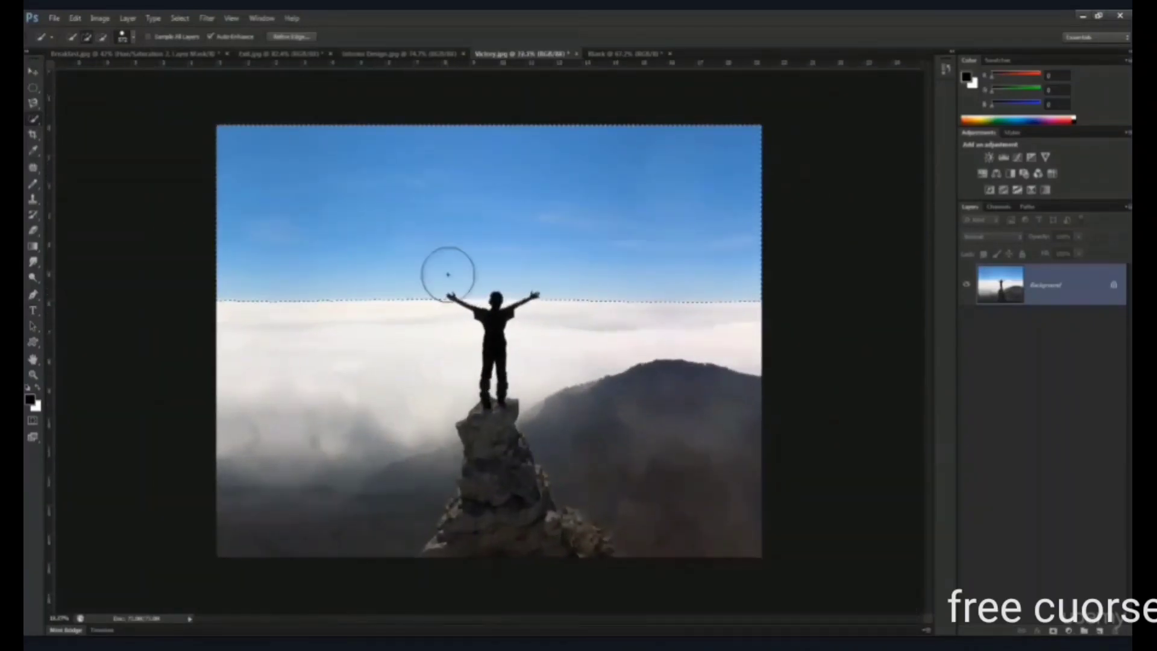
{"action": "scroll", "coordinate": [307, 310], "scroll_direction": "up", "scroll_amount": 2}
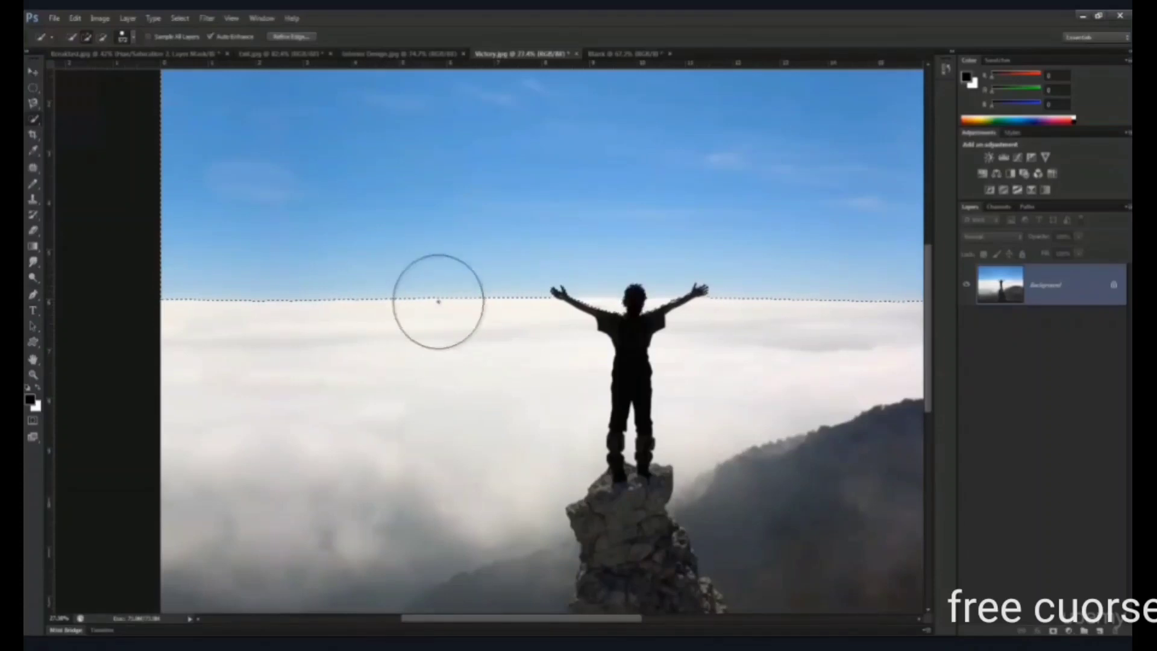
{"action": "scroll", "coordinate": [481, 195], "scroll_direction": "down", "scroll_amount": 3}
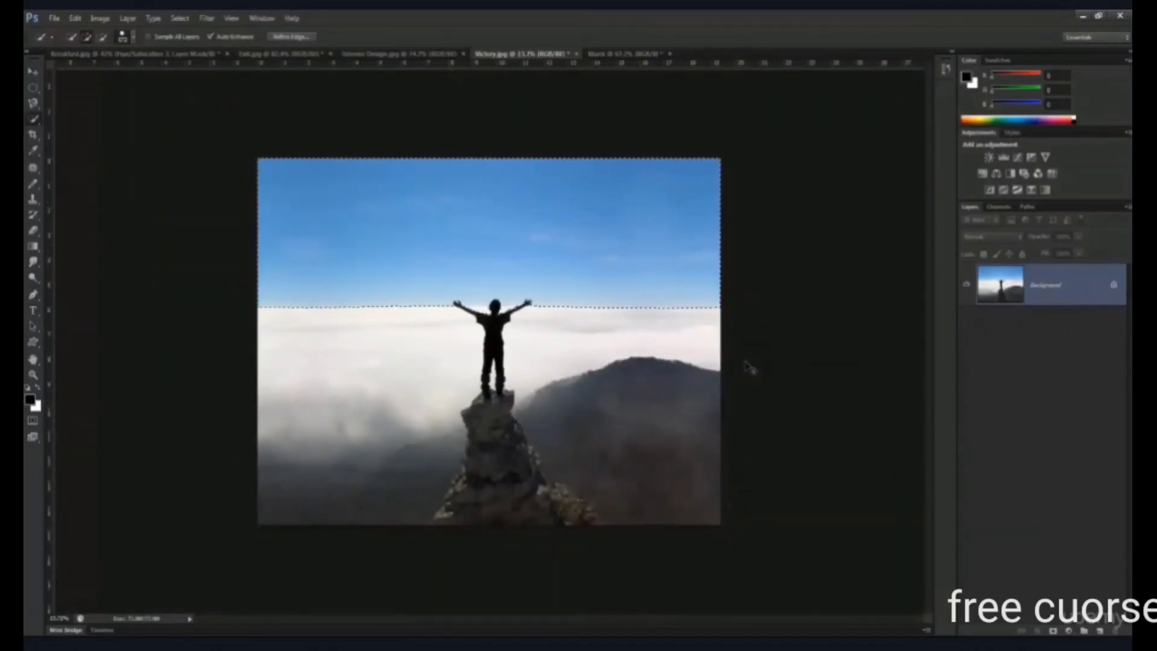
{"action": "left_click", "coordinate": [1054, 630]}
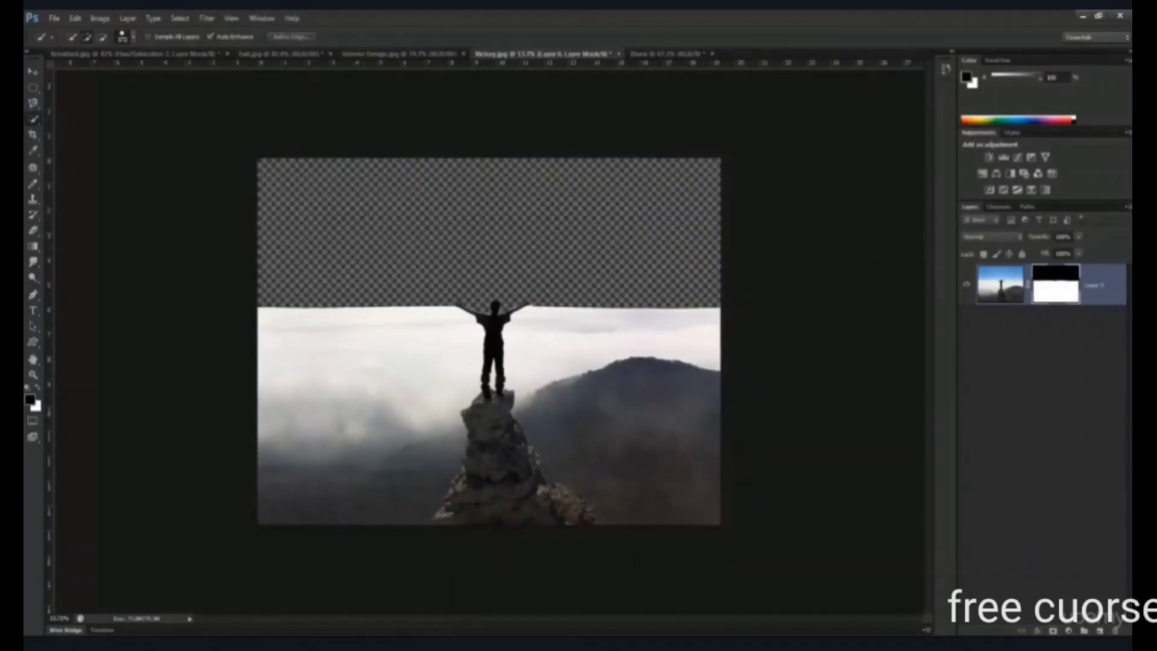
{"action": "key", "text": "ctrl+z"}
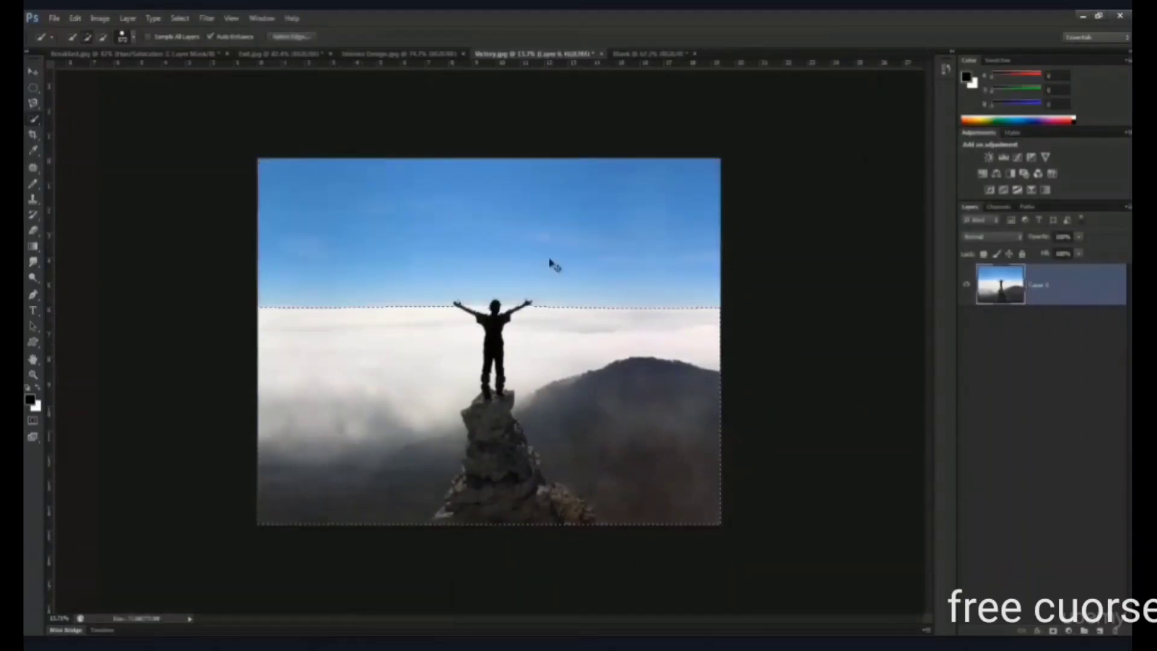
- Examine closely how the selection edge follows the horizon and the man's hands, arms and head
{"action": "scroll", "coordinate": [545, 262], "scroll_direction": "up", "scroll_amount": 7}
{"action": "scroll", "coordinate": [540, 264], "scroll_direction": "down", "scroll_amount": 4}
{"action": "scroll", "coordinate": [531, 264], "scroll_direction": "up", "scroll_amount": 1}
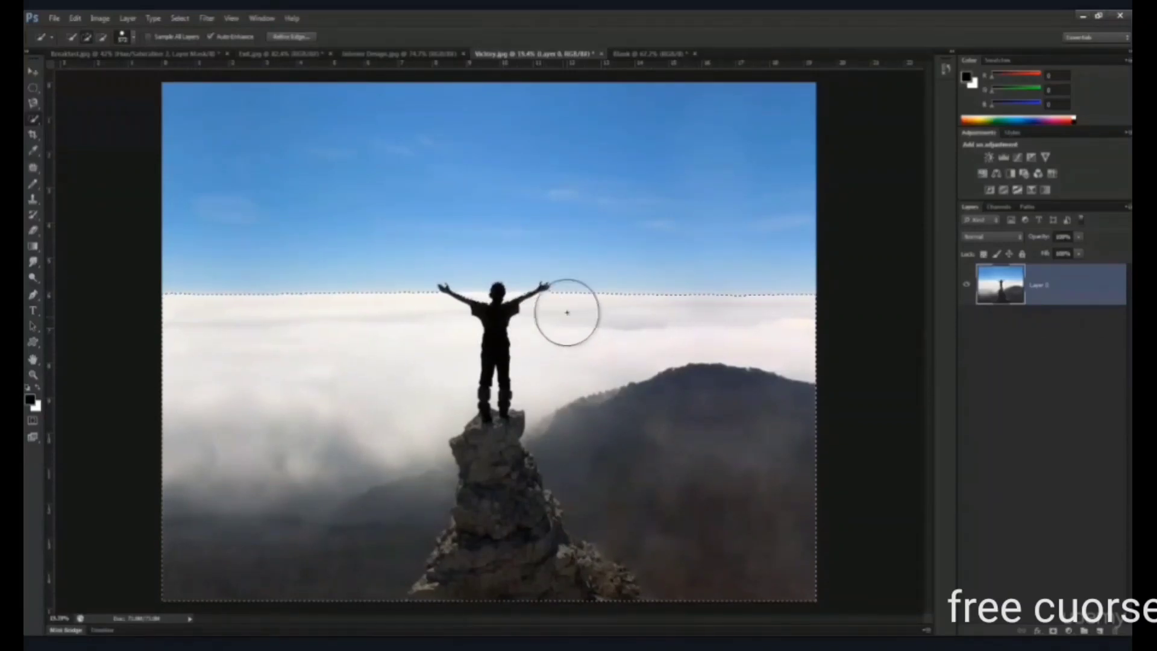
{"action": "scroll", "coordinate": [561, 293], "scroll_direction": "up", "scroll_amount": 3}
{"action": "left_click_drag", "start_coordinate": [584, 293], "coordinate": [586, 294]}
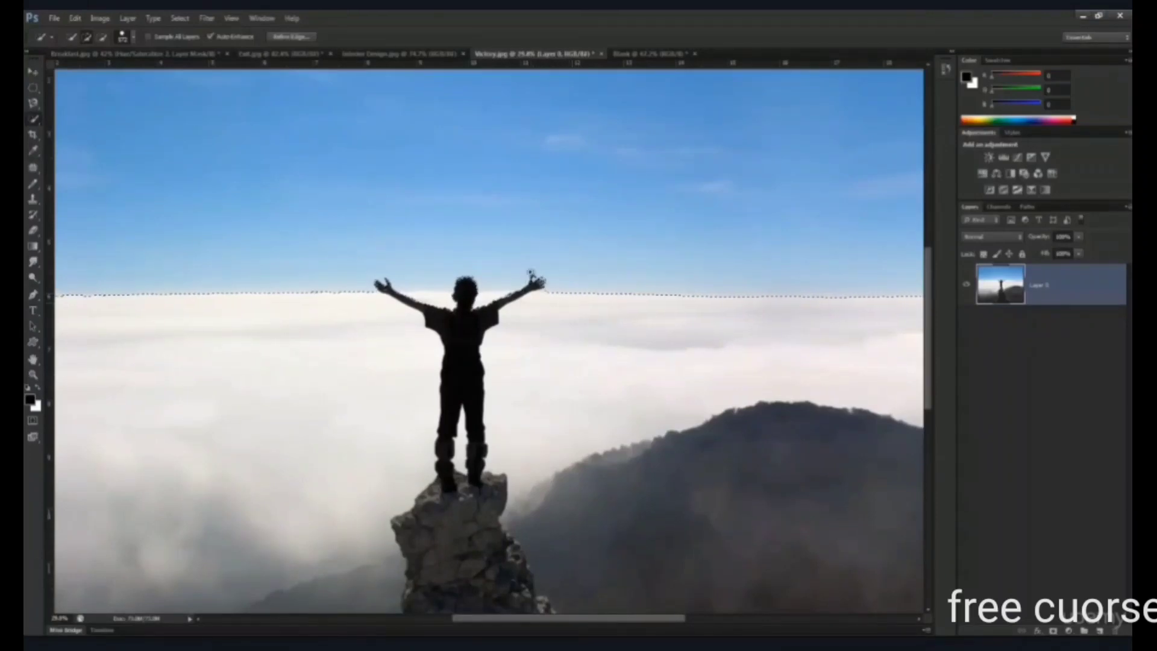
{"action": "scroll", "coordinate": [530, 274], "scroll_direction": "up", "scroll_amount": 4}
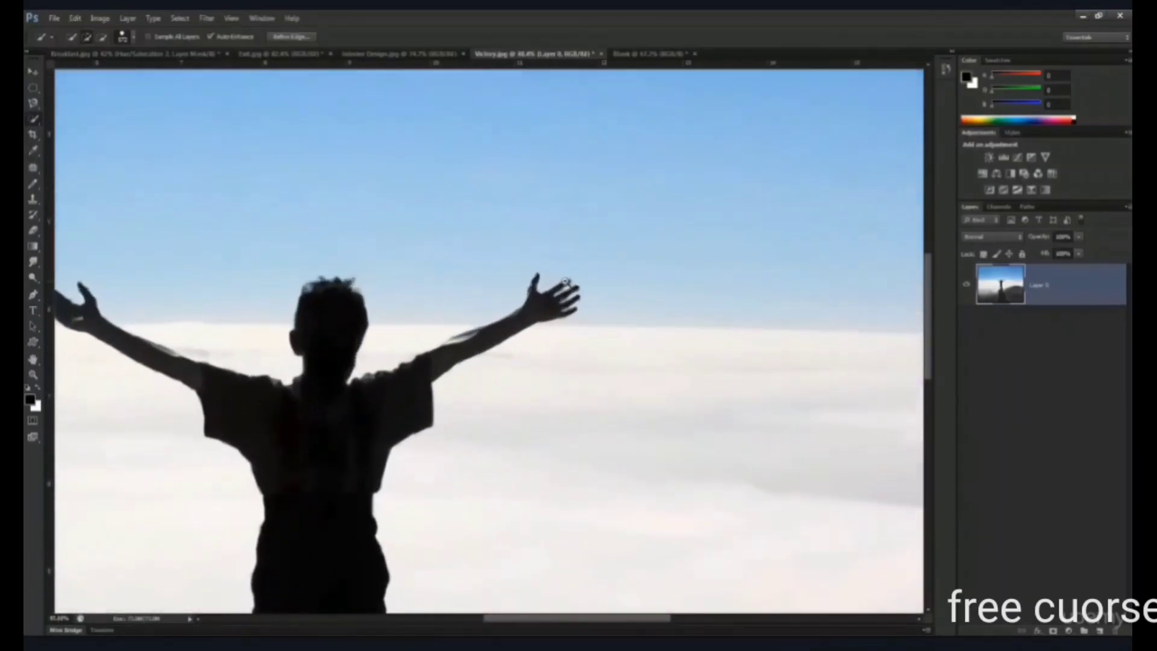
{"action": "left_click", "coordinate": [564, 282], "text": "ctrl"}
{"action": "left_click_drag", "start_coordinate": [556, 274], "coordinate": [687, 270]}
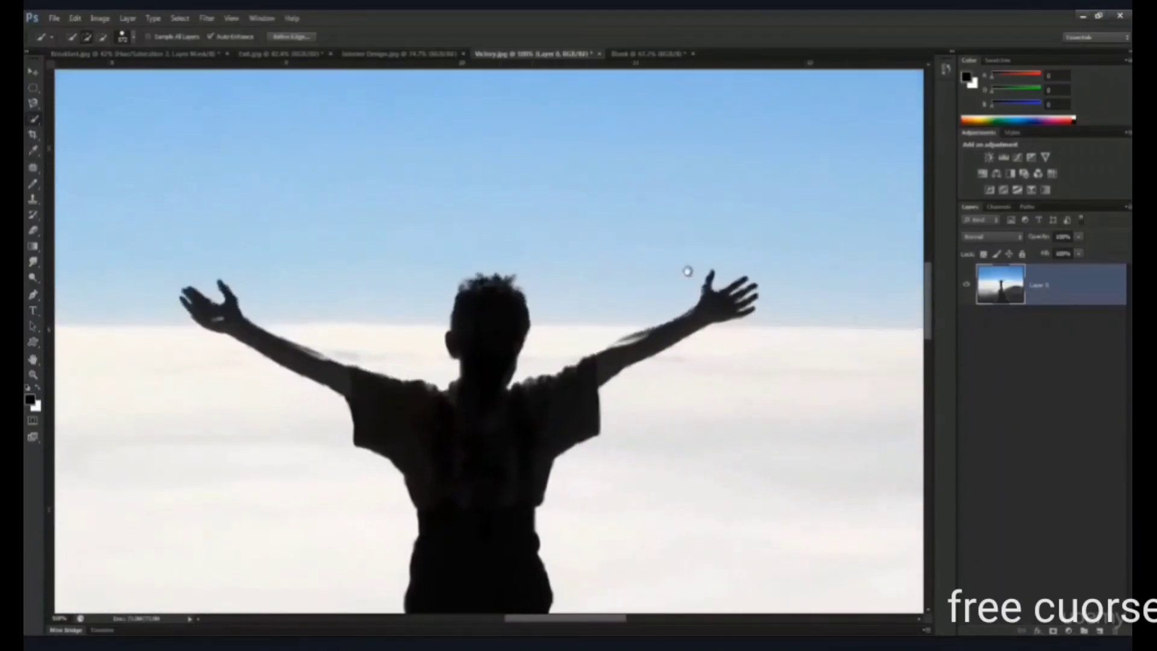
{"action": "key", "text": "ctrl+0"}
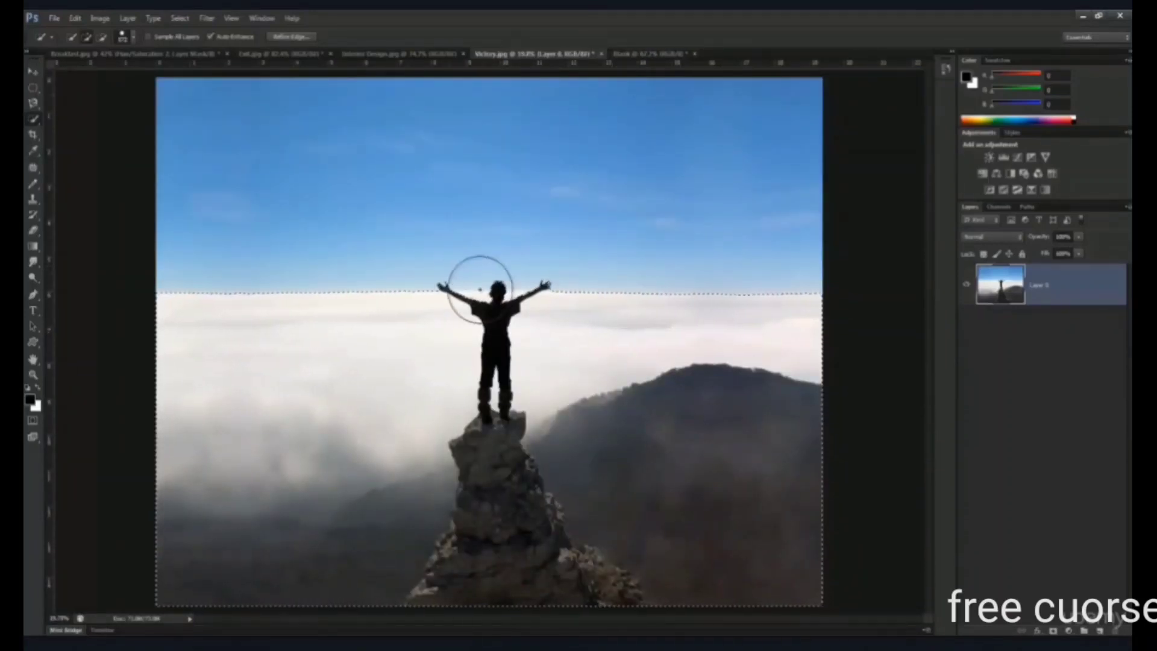
- Clear the selection, brush a short Quick Selection stroke across the upper sky, and deselect again
{"action": "key", "text": "ctrl+d"}
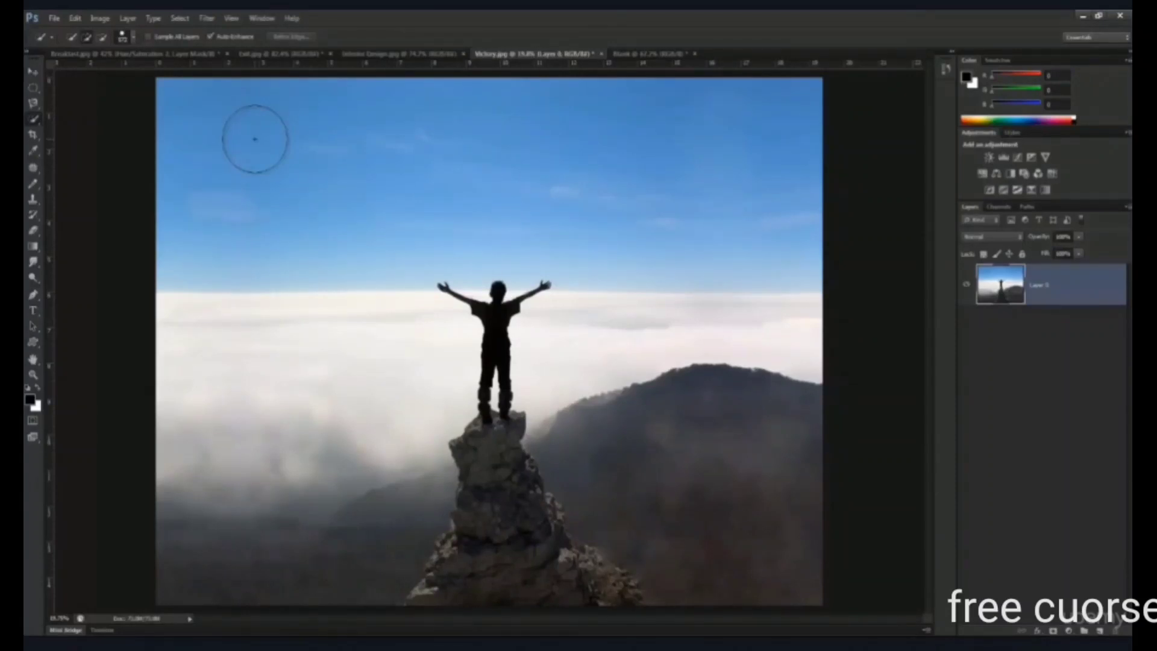
{"action": "left_click_drag", "start_coordinate": [255, 139], "coordinate": [322, 142]}
{"action": "key", "text": "ctrl+d"}
- Choose the Magic Wand tool and switch to the office image with the exit sign
{"action": "left_click", "coordinate": [32, 122]}
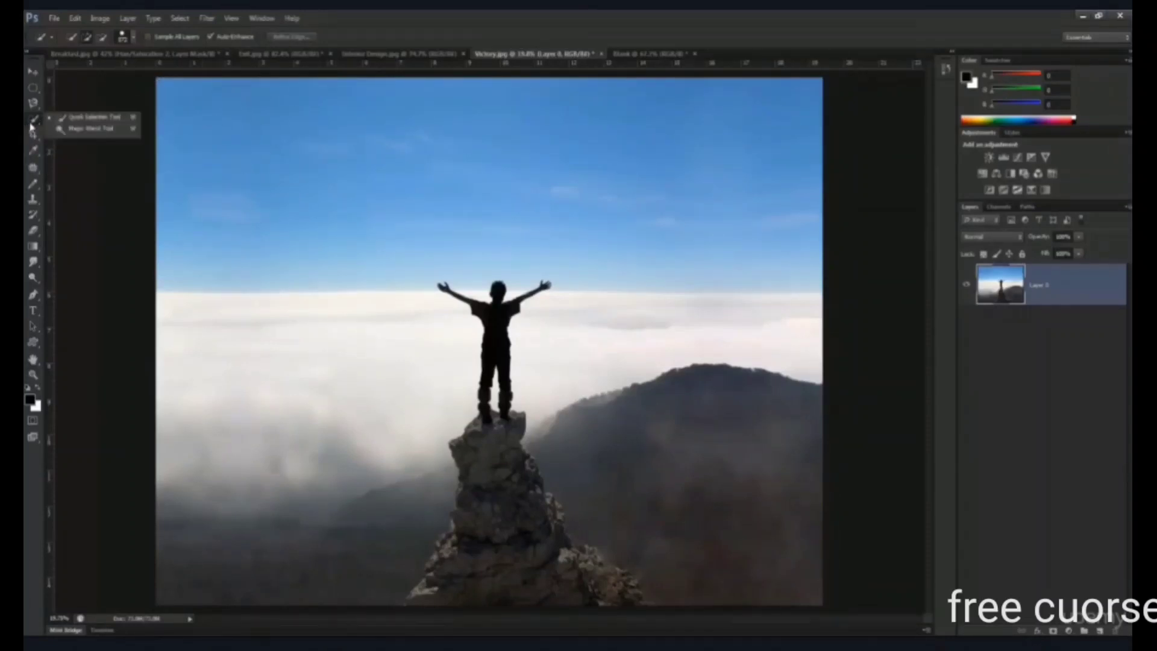
{"action": "left_click", "coordinate": [85, 128]}
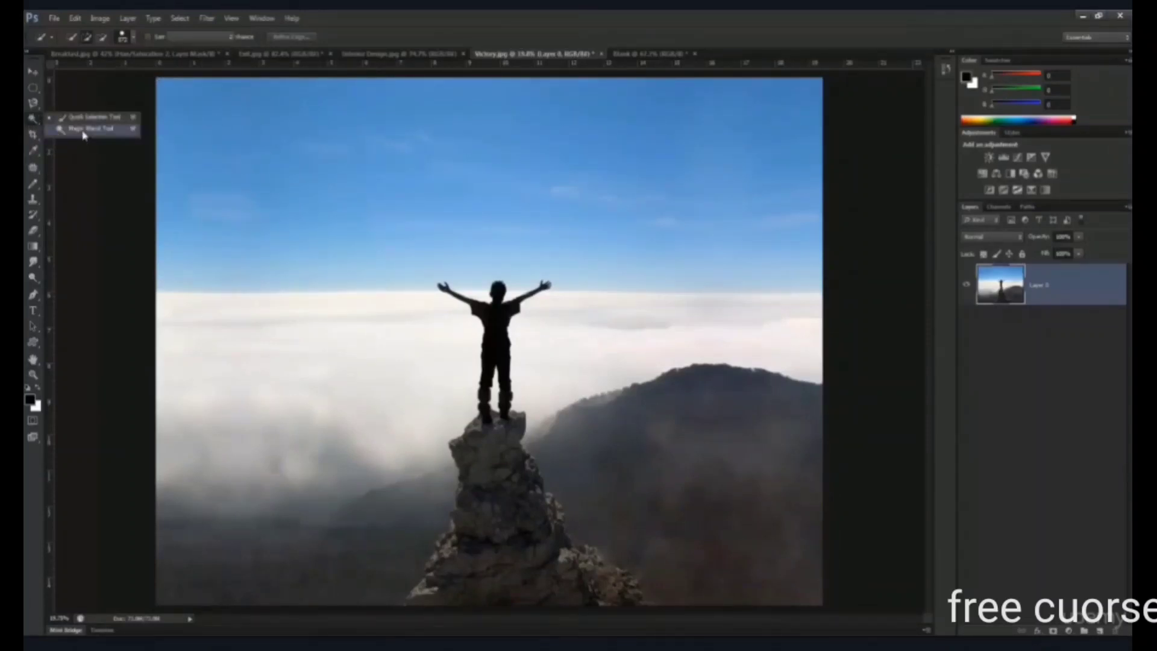
{"action": "left_click", "coordinate": [395, 54]}
{"action": "left_click", "coordinate": [294, 54]}
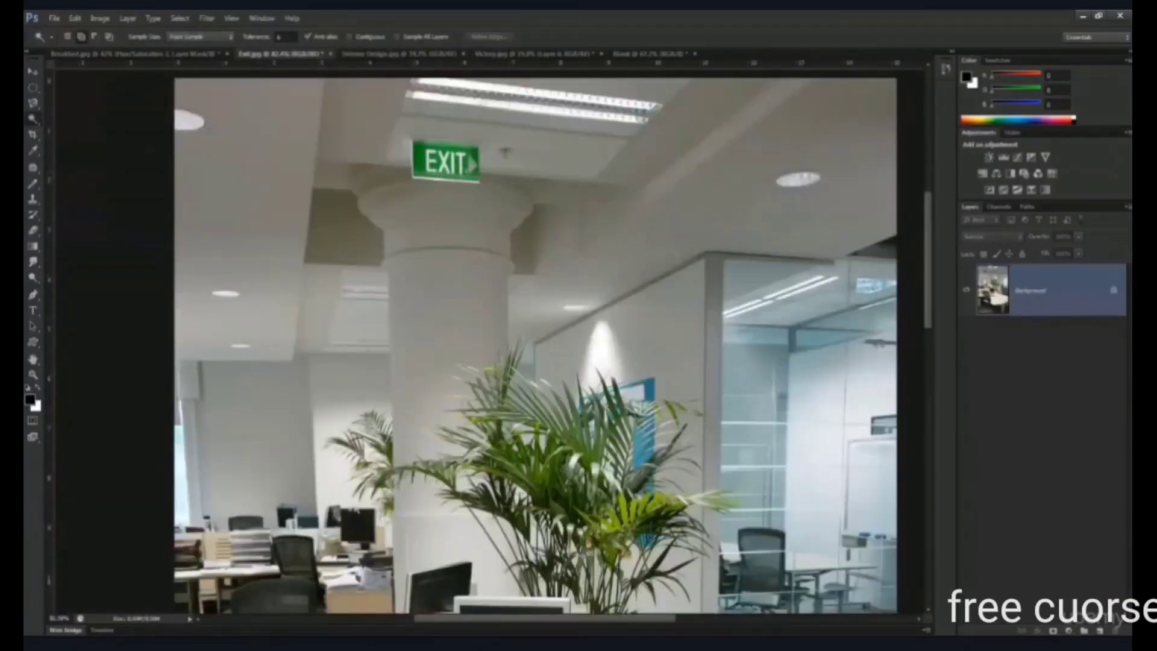
- Sample the desk monitor's black screen with the Magic Wand, inspect the selected dark areas across the office image, and deselect
{"action": "scroll", "coordinate": [467, 171], "scroll_direction": "down", "scroll_amount": 6}
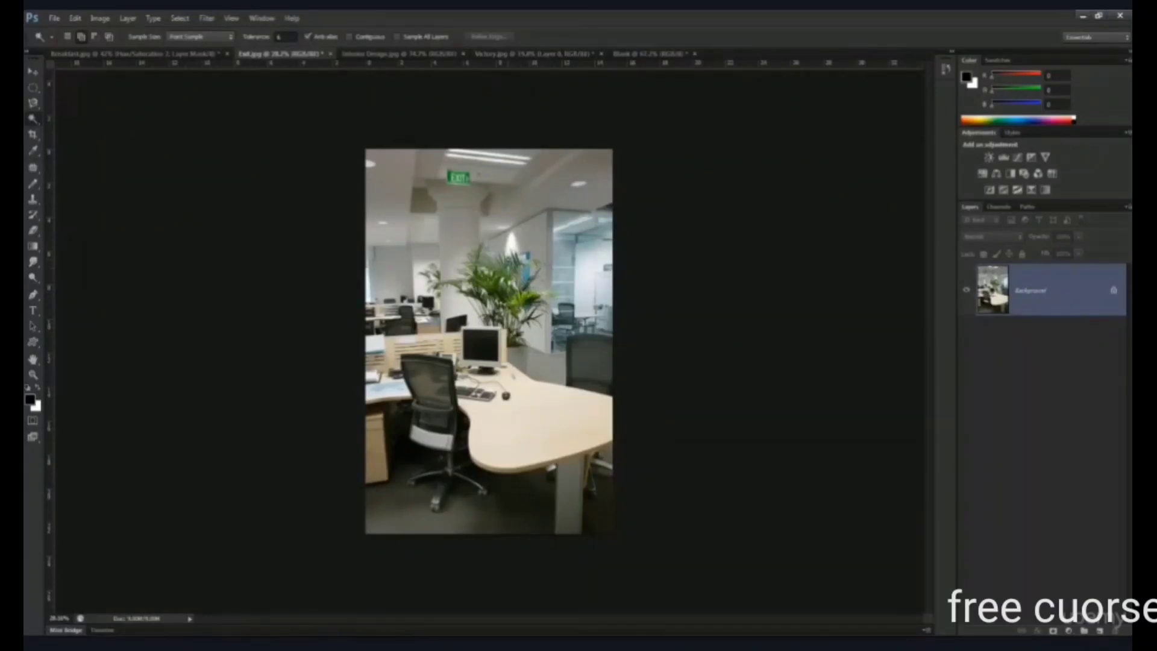
{"action": "scroll", "coordinate": [488, 316], "scroll_direction": "up", "scroll_amount": 8}
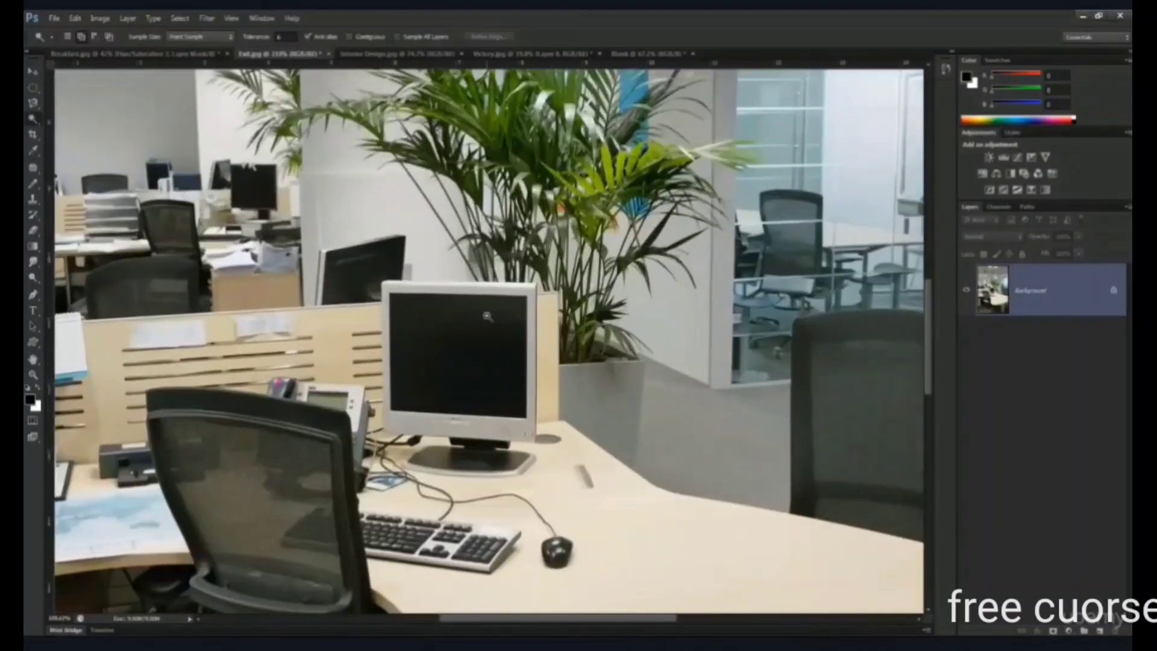
{"action": "left_click_drag", "start_coordinate": [516, 323], "coordinate": [527, 246]}
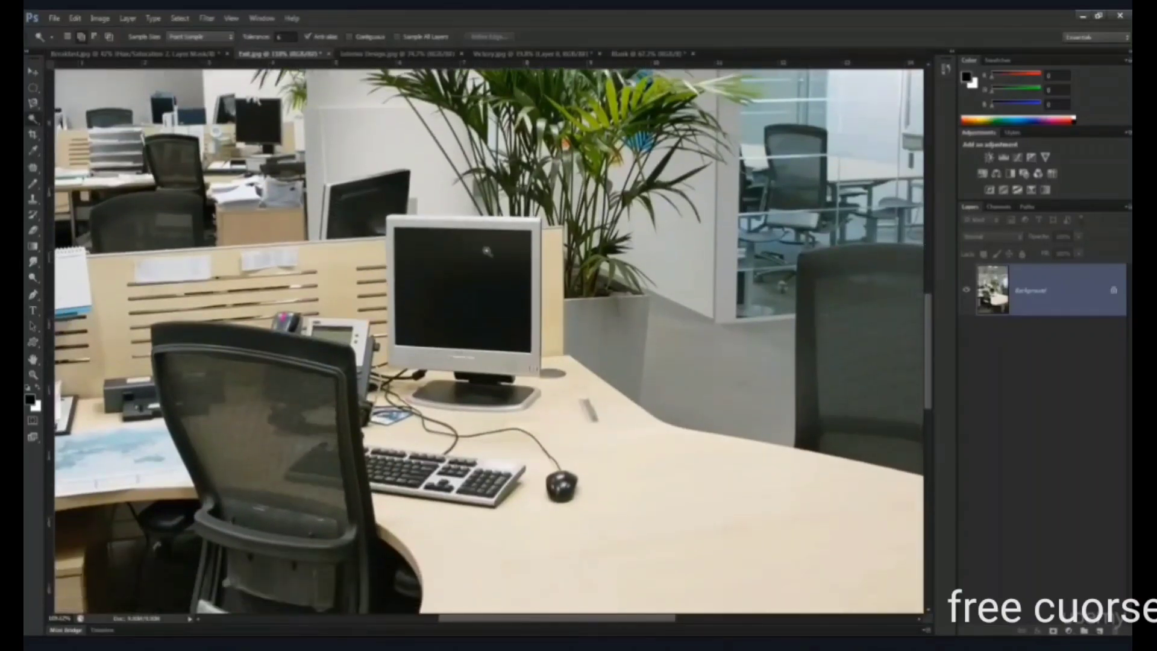
{"action": "scroll", "coordinate": [524, 295], "scroll_direction": "down", "scroll_amount": 5}
{"action": "scroll", "coordinate": [509, 287], "scroll_direction": "up", "scroll_amount": 5}
{"action": "mouse_move", "coordinate": [552, 283]}
{"action": "left_mouse_down"}
{"action": "mouse_move", "coordinate": [521, 272]}
{"action": "mouse_move", "coordinate": [544, 271]}
{"action": "left_mouse_up"}
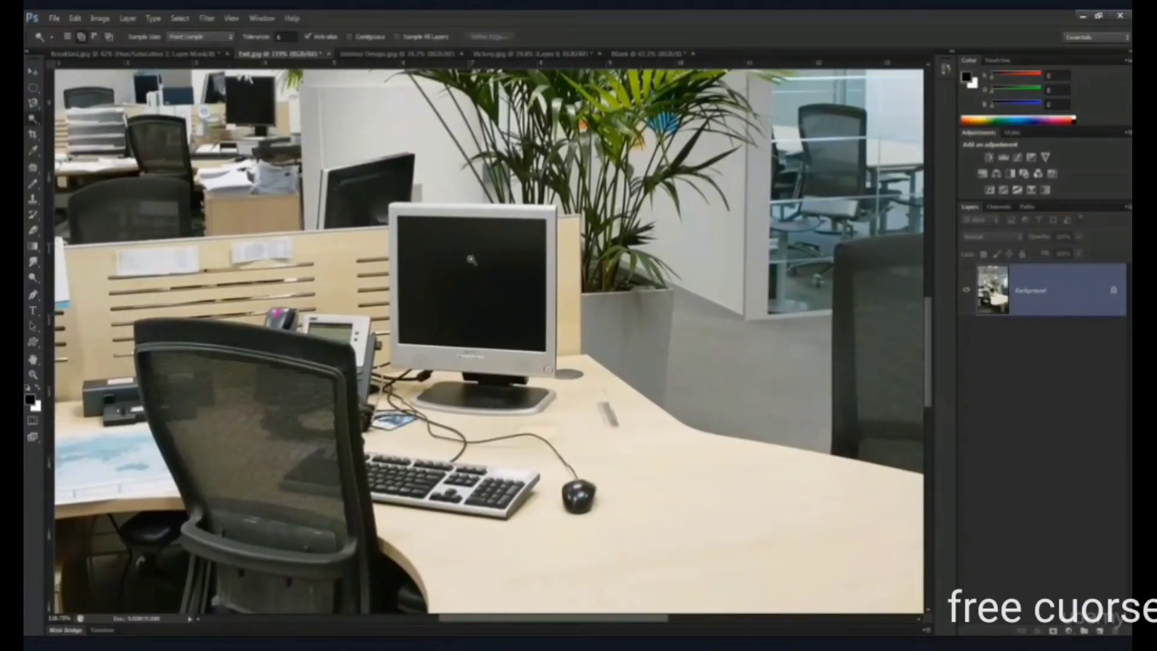
{"action": "left_click", "coordinate": [464, 255]}
{"action": "scroll", "coordinate": [465, 257], "scroll_direction": "down", "scroll_amount": 4}
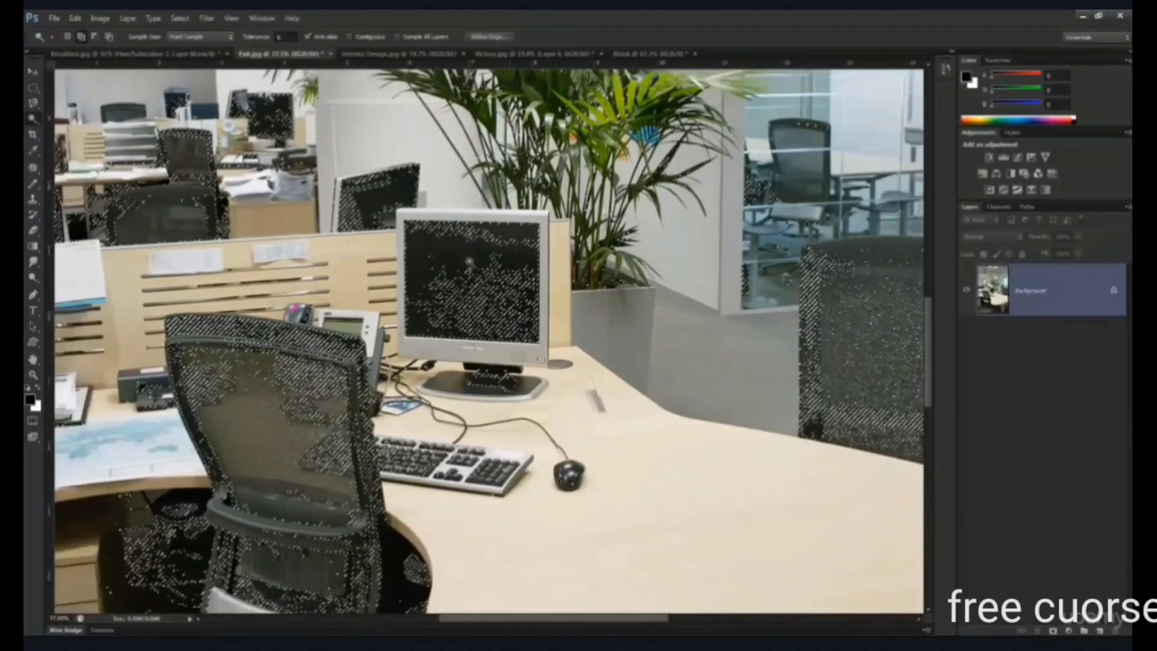
{"action": "scroll", "coordinate": [364, 406], "scroll_direction": "up", "scroll_amount": 3}
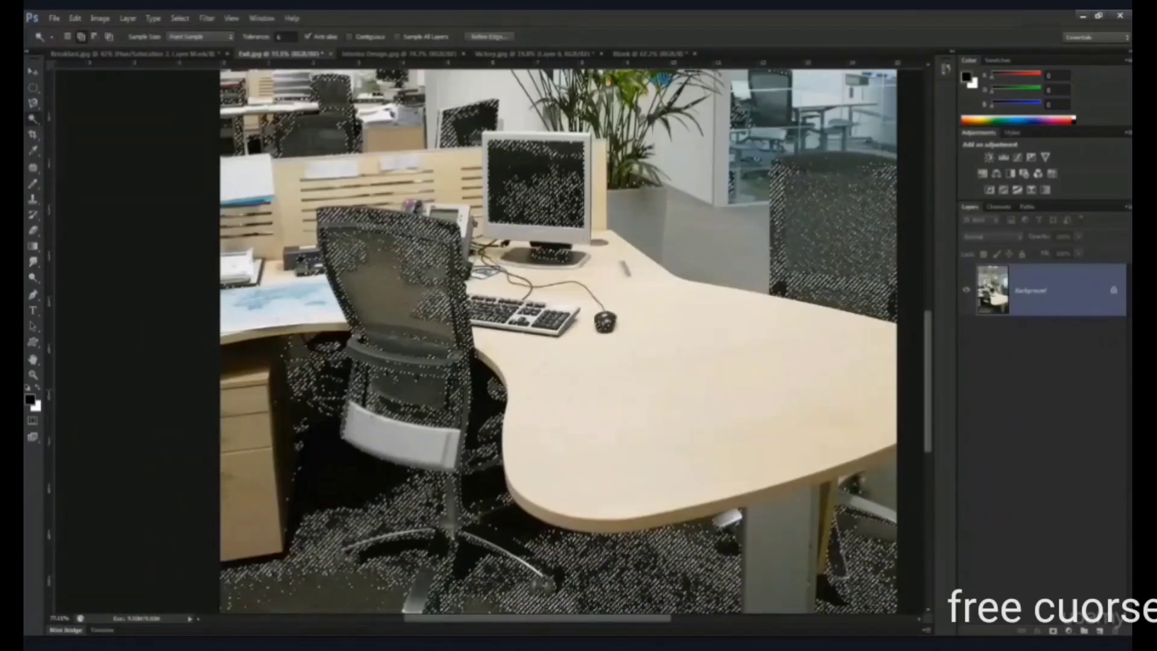
{"action": "scroll", "coordinate": [327, 413], "scroll_direction": "down", "scroll_amount": 5}
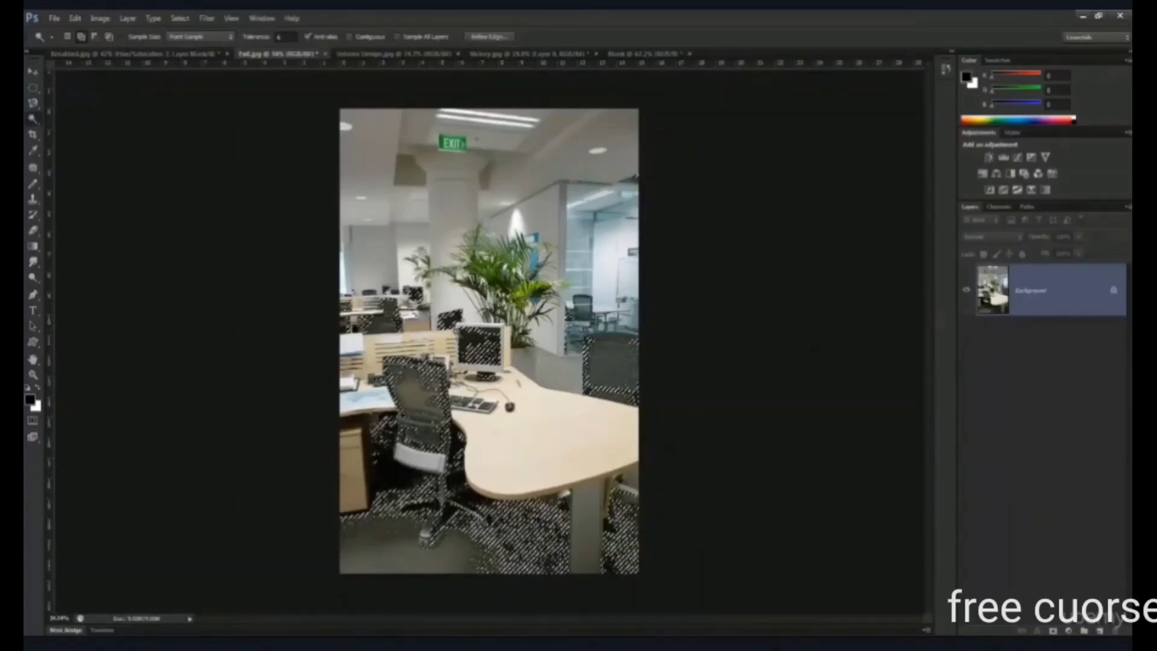
{"action": "key", "text": "ctrl+d"}
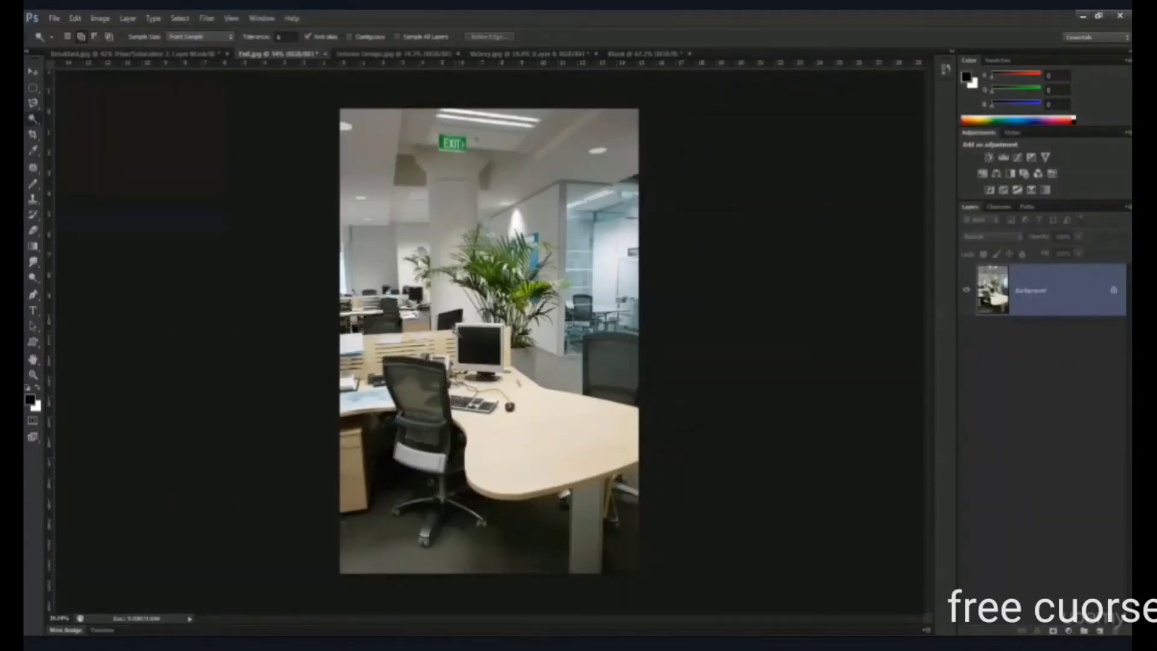
- In the blank pink document, draw an irregular Polygonal Lasso outline extending past the canvas's upper edge, and deselect it
{"action": "left_click", "coordinate": [625, 54]}
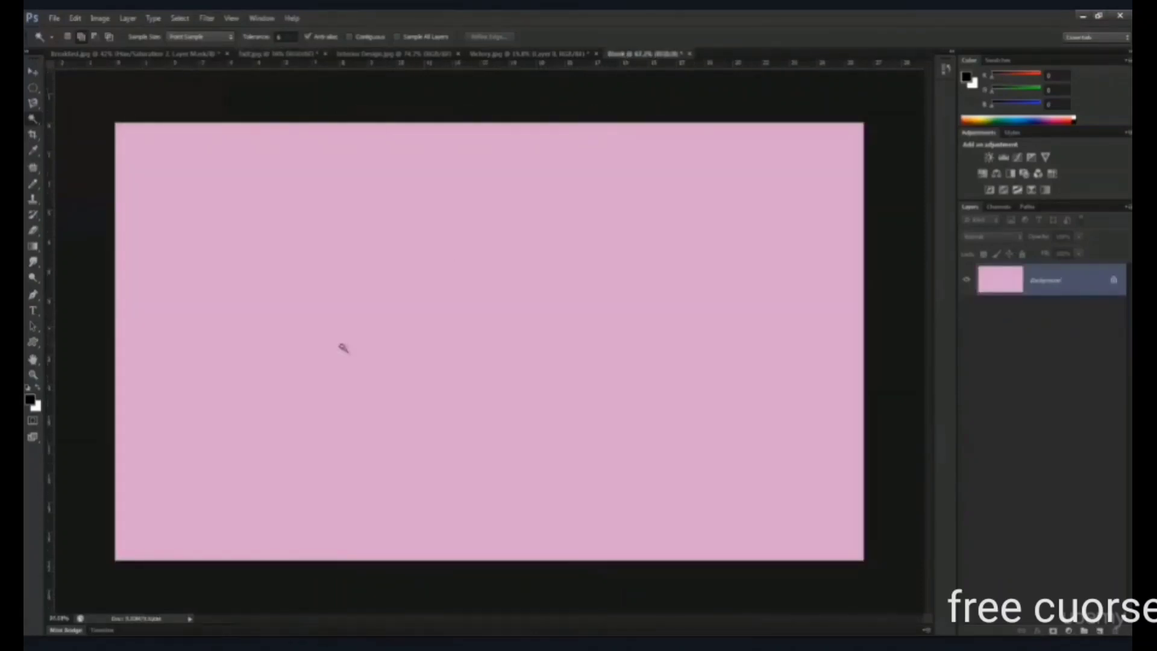
{"action": "right_click", "coordinate": [38, 103]}
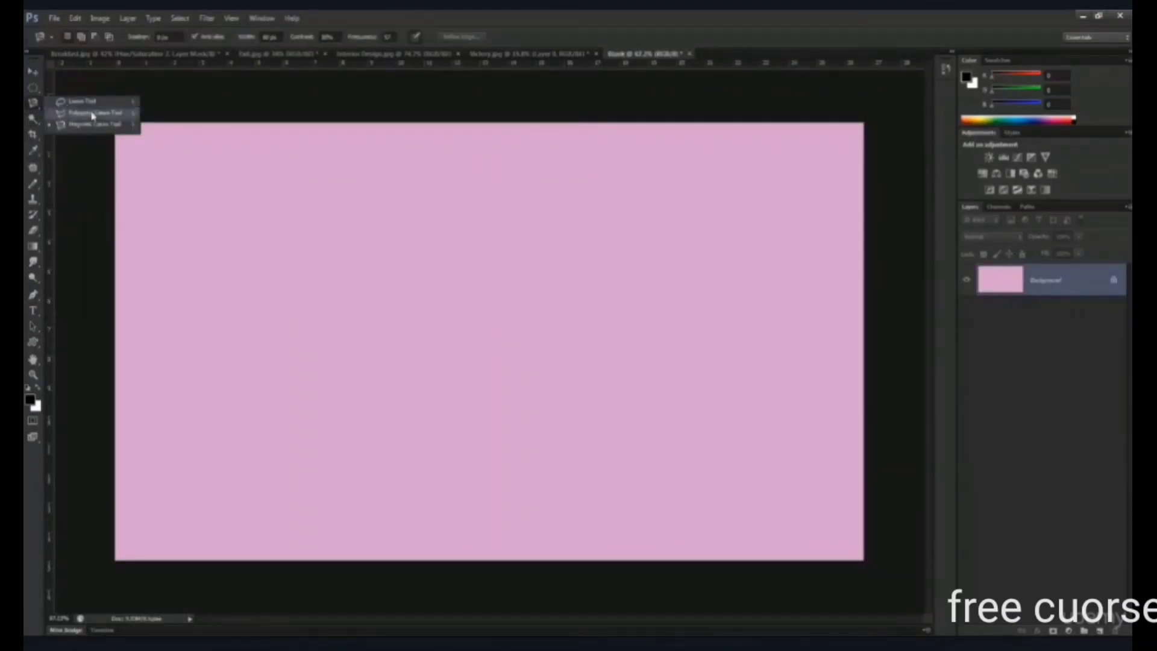
{"action": "left_click", "coordinate": [92, 113]}
{"action": "left_click", "coordinate": [279, 361]}
{"action": "left_click", "coordinate": [366, 449]}
{"action": "left_click", "coordinate": [724, 98]}
{"action": "double_click", "coordinate": [412, 243]}
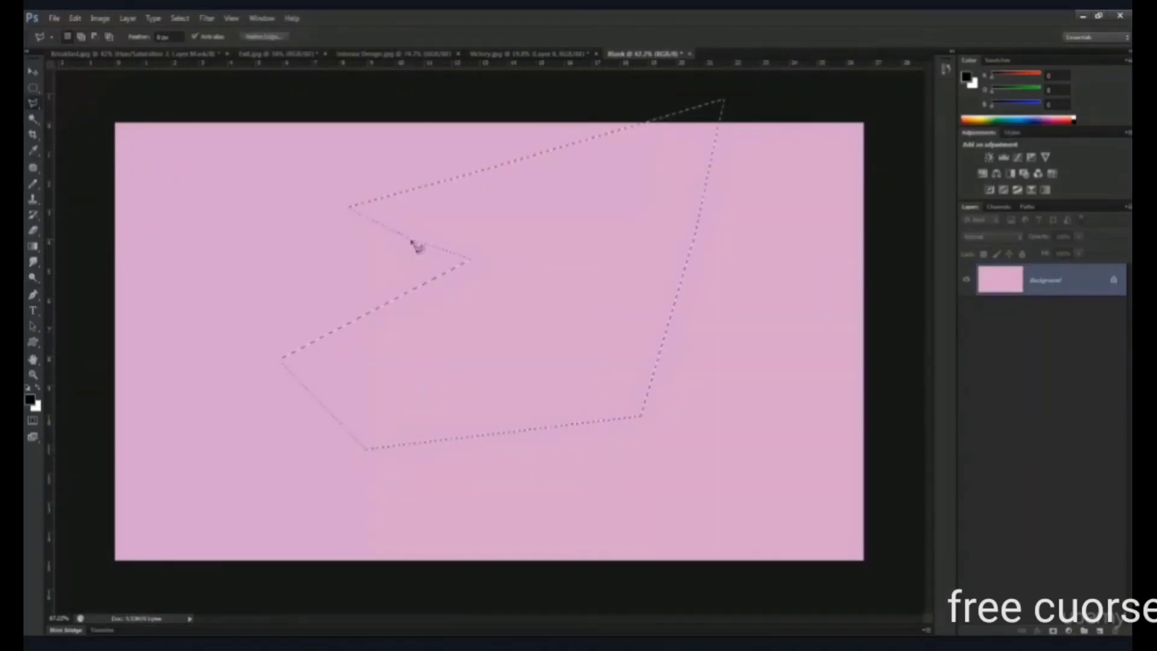
{"action": "key", "text": "ctrl+d"}
{"action": "left_click", "coordinate": [180, 18]}
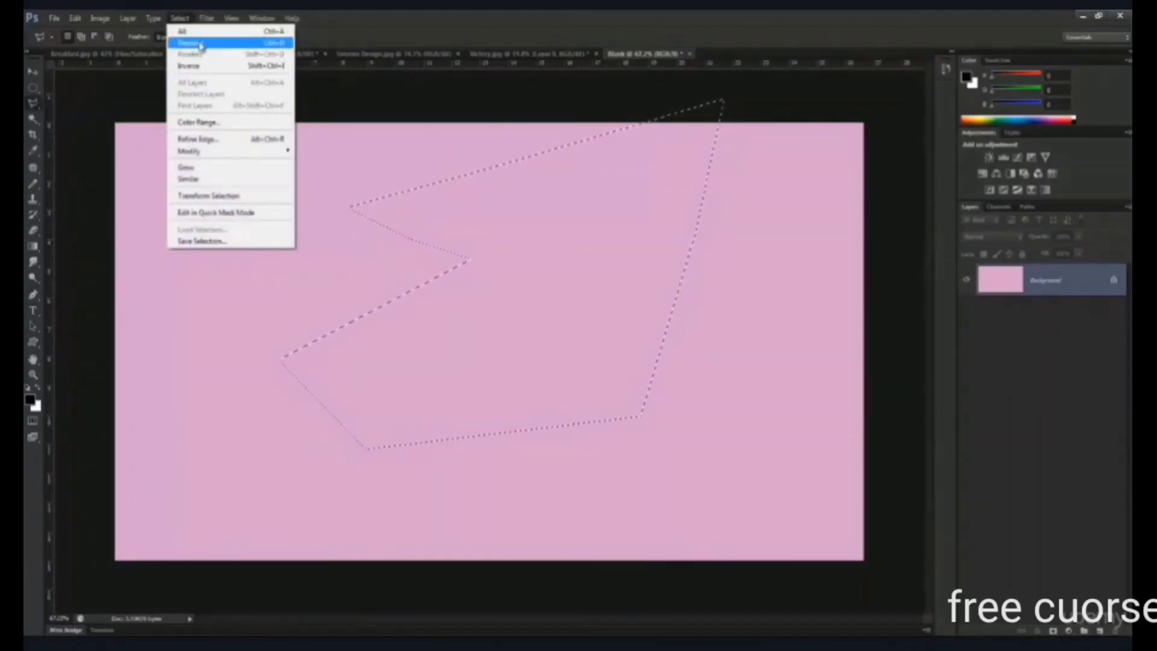
{"action": "left_click", "coordinate": [282, 44]}
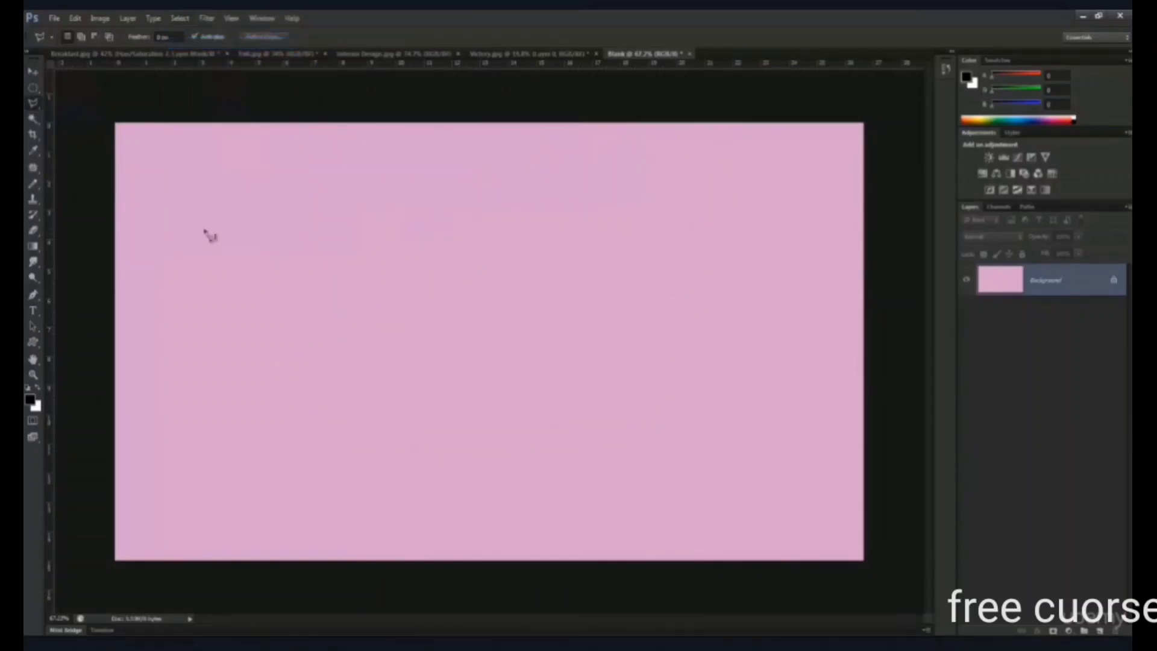
- Return to the office image with the exit sign and sample the monitor's black screen with the Magic Wand tool
{"action": "left_click", "coordinate": [261, 54]}
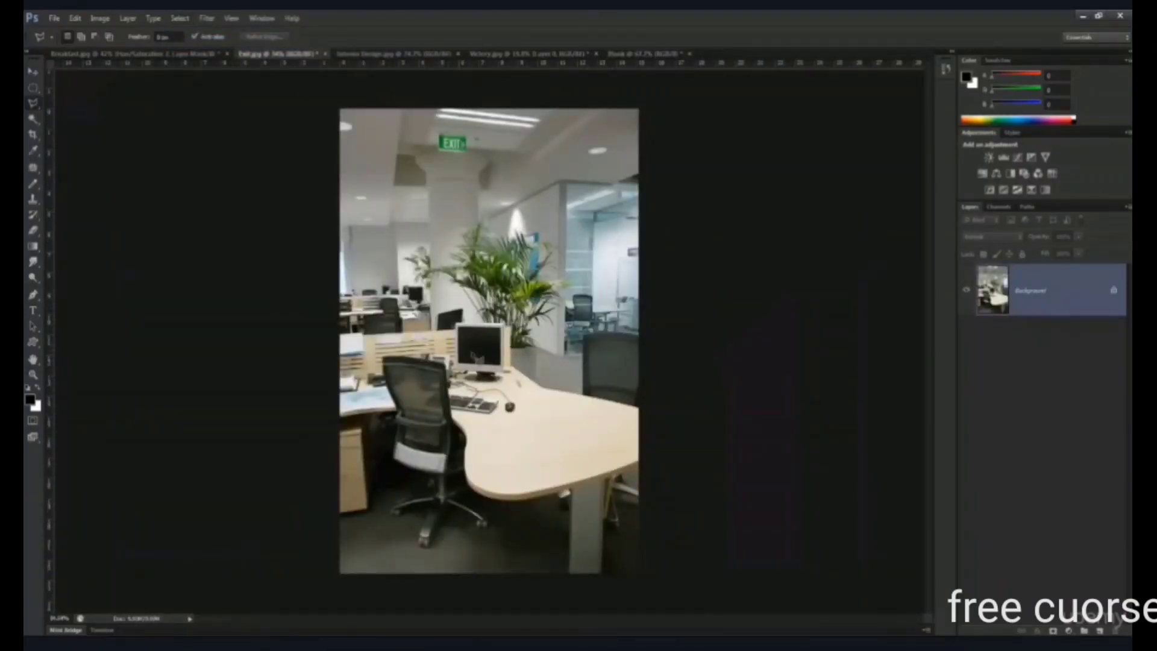
{"action": "scroll", "coordinate": [474, 355], "scroll_direction": "up", "scroll_amount": 5}
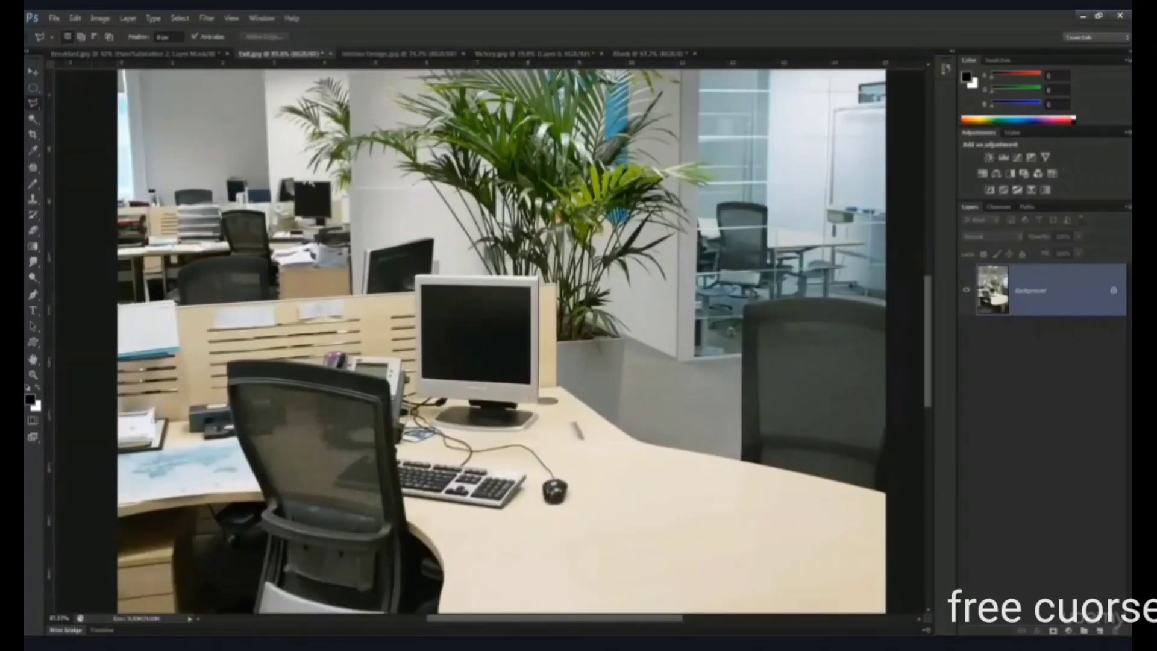
{"action": "left_click", "coordinate": [28, 120]}
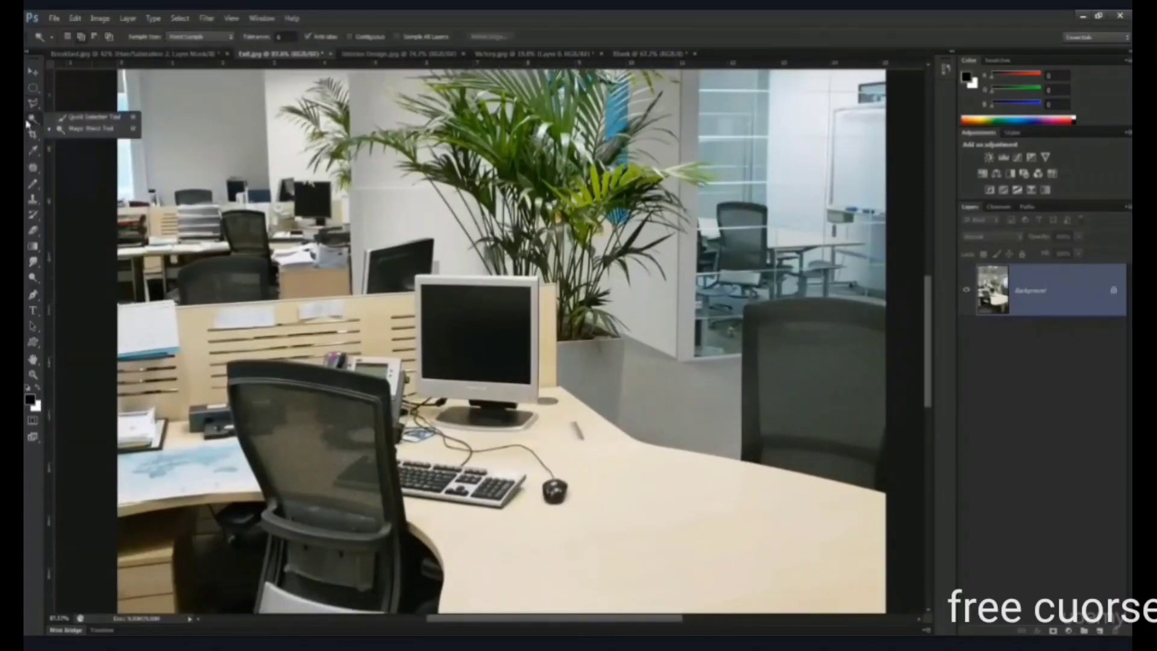
{"action": "left_click", "coordinate": [67, 129]}
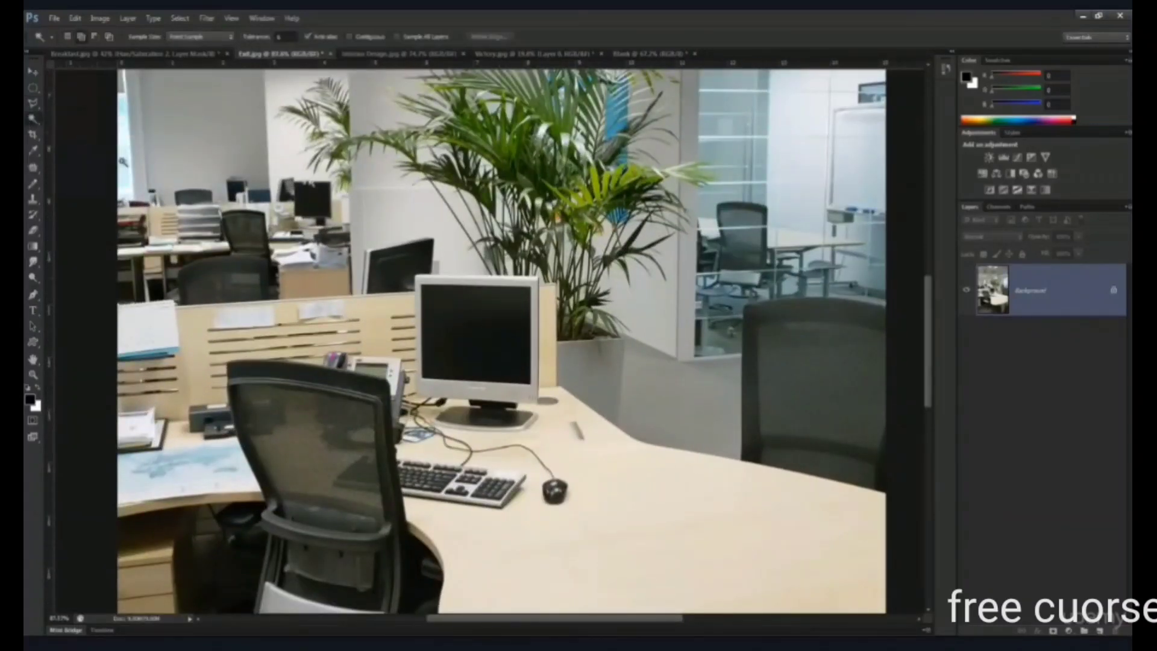
{"action": "left_click", "coordinate": [490, 320]}
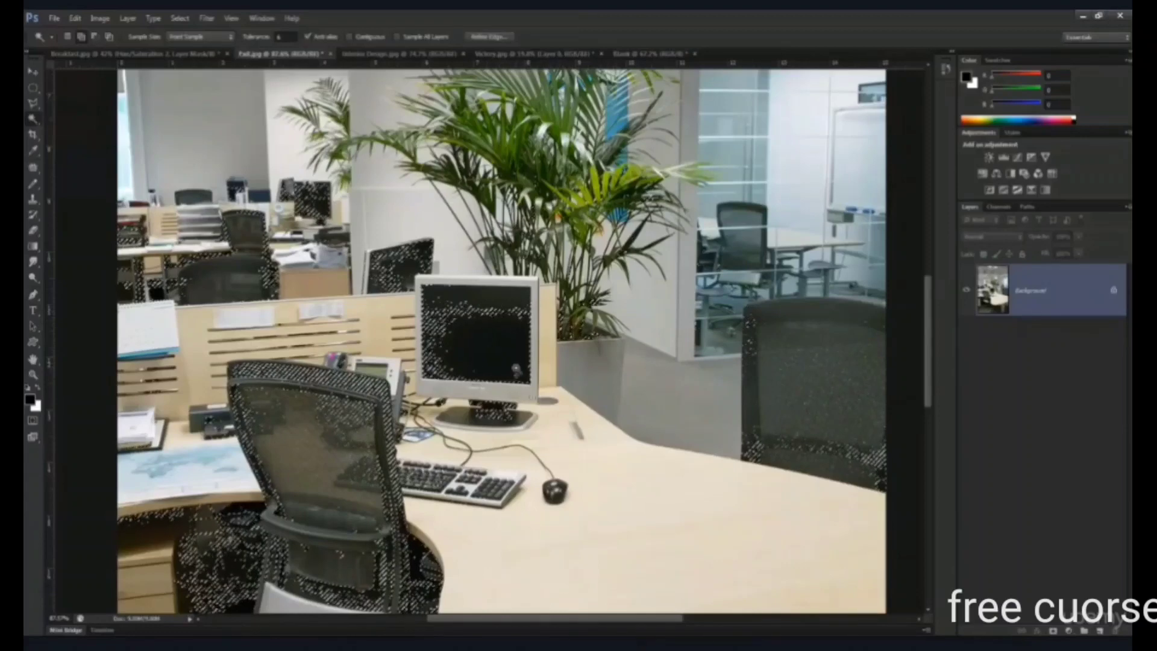
- Clear the scattered dark selection, enable Contiguous for the Magic Wand, and sample the desk monitor's black screen again
{"action": "scroll", "coordinate": [517, 370], "scroll_direction": "down", "scroll_amount": 3}
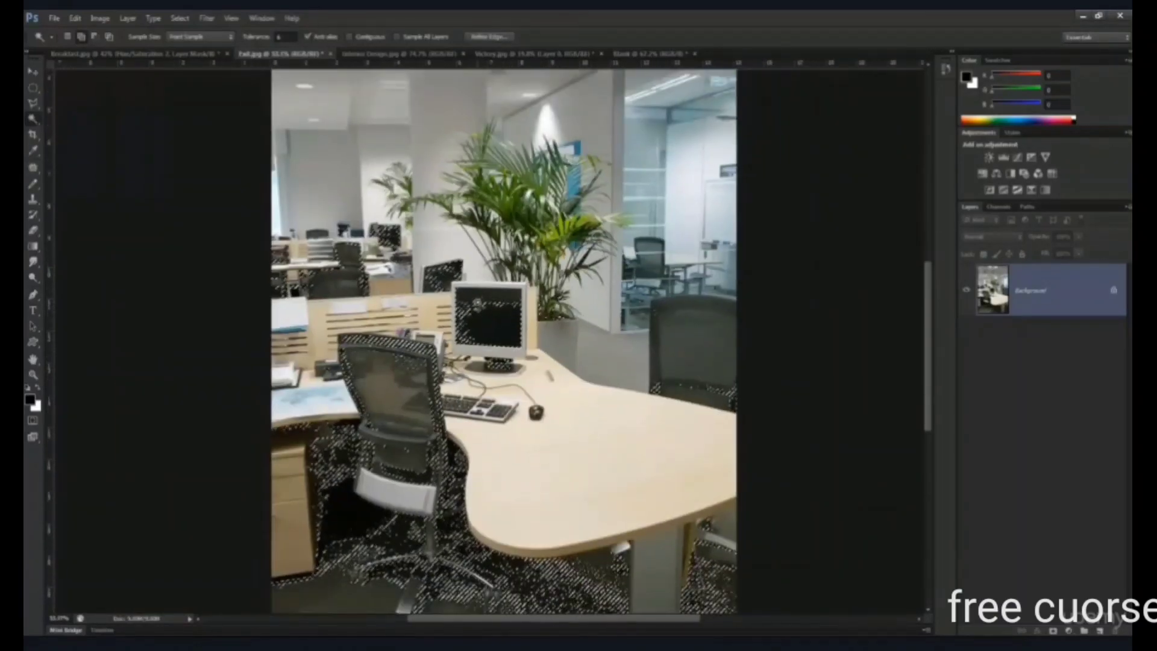
{"action": "key", "text": "ctrl+d"}
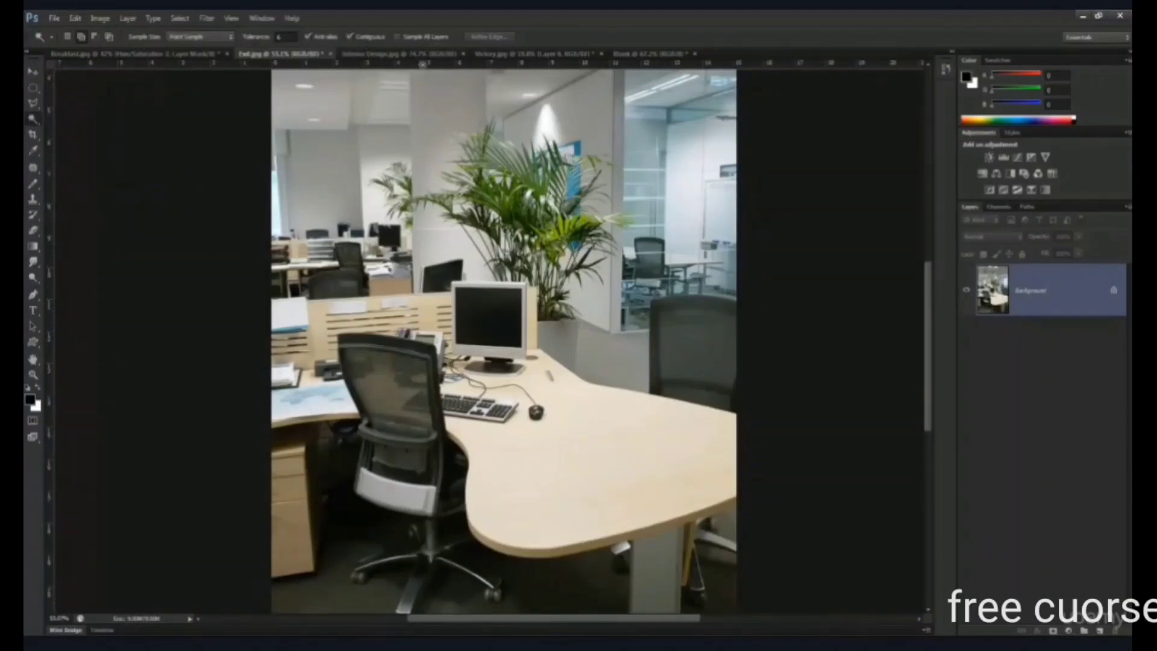
{"action": "scroll", "coordinate": [485, 312], "scroll_direction": "up", "scroll_amount": 3}
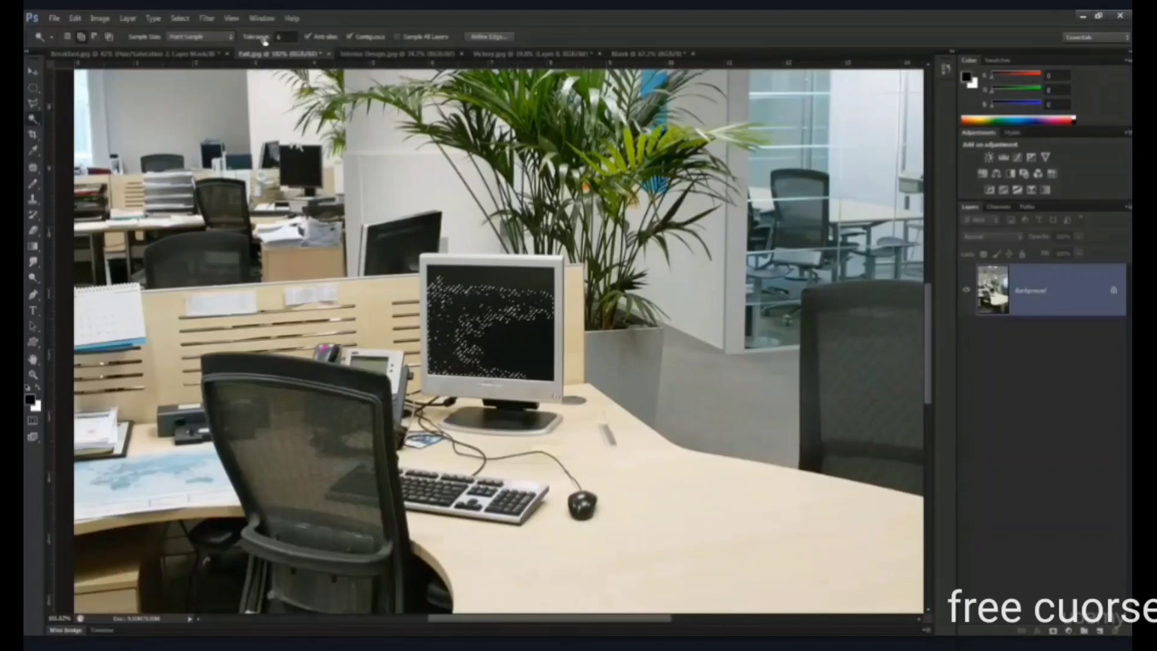
- Raise the Magic Wand tolerance, deselect the patchy selection, and reselect the desk monitor's entire black screen
{"action": "left_click", "coordinate": [285, 36]}
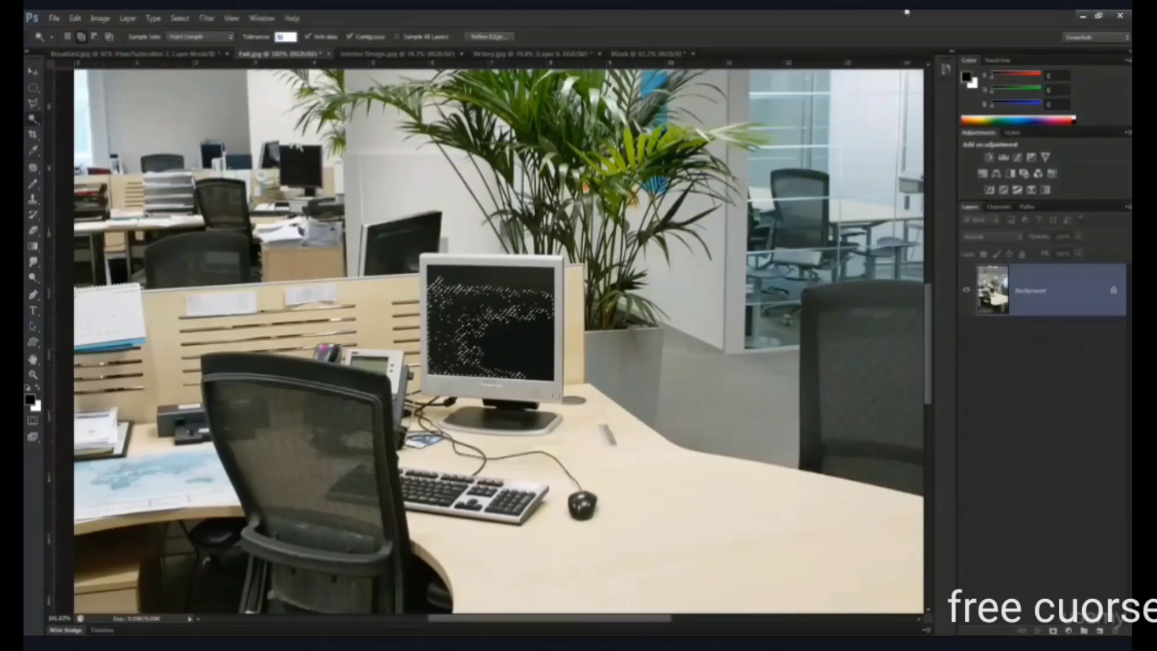
{"action": "key", "text": "Return"}
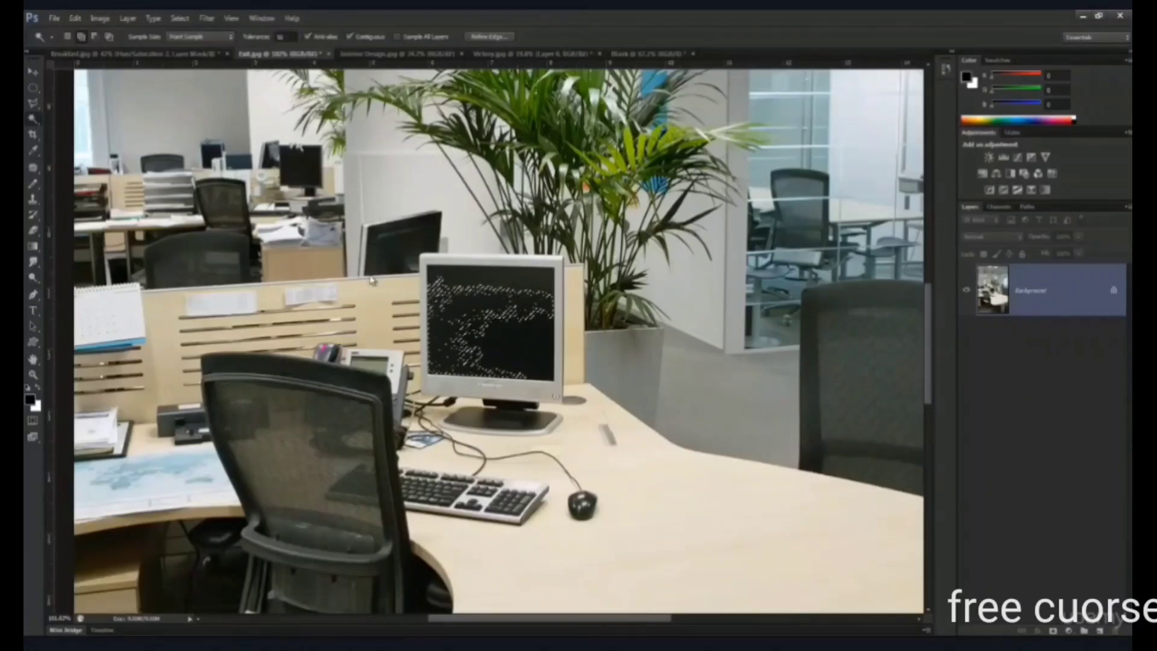
{"action": "key", "text": "ctrl+d"}
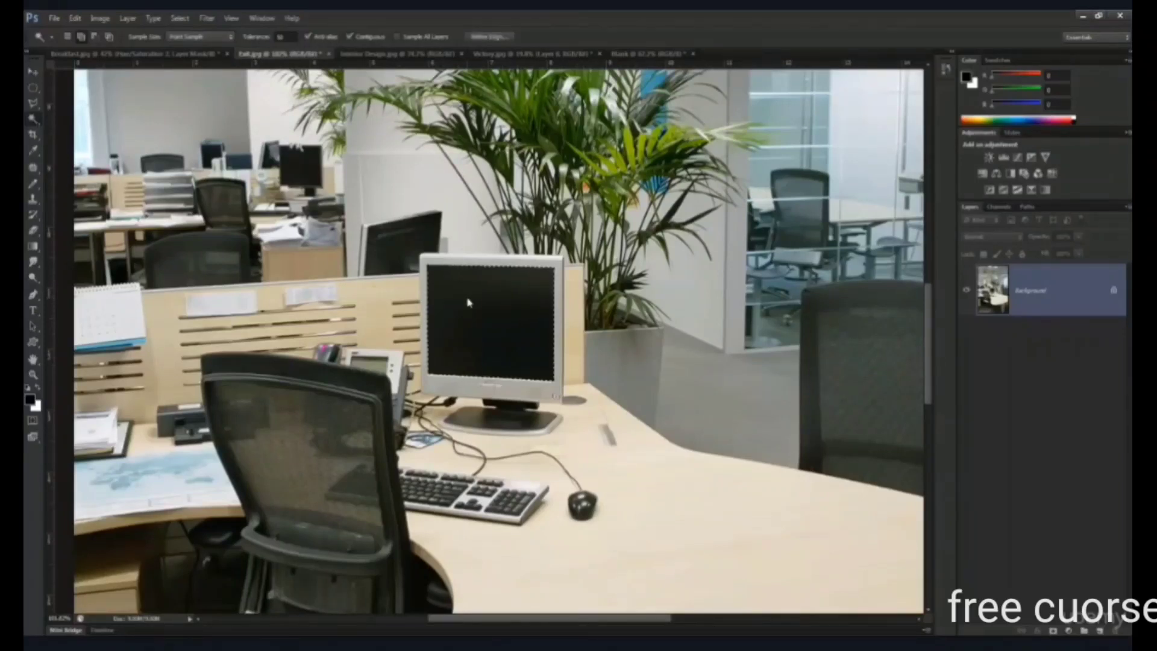
{"action": "left_click_drag", "start_coordinate": [519, 299], "coordinate": [550, 294]}
{"action": "left_click", "coordinate": [550, 294]}
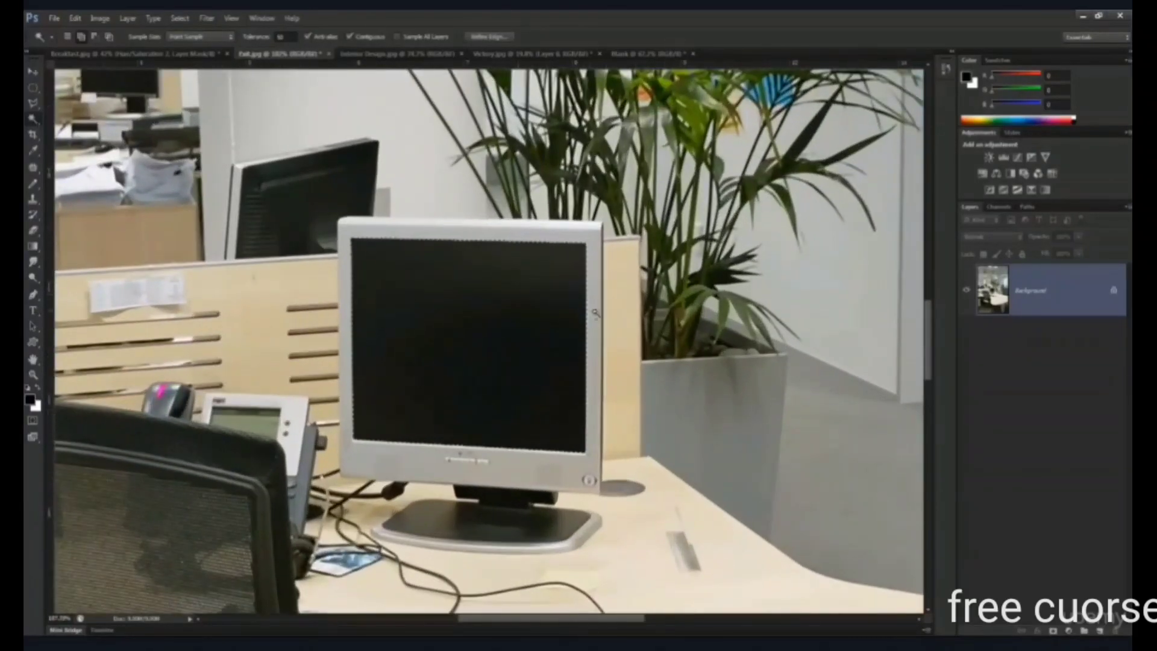
{"action": "right_click", "coordinate": [34, 103]}
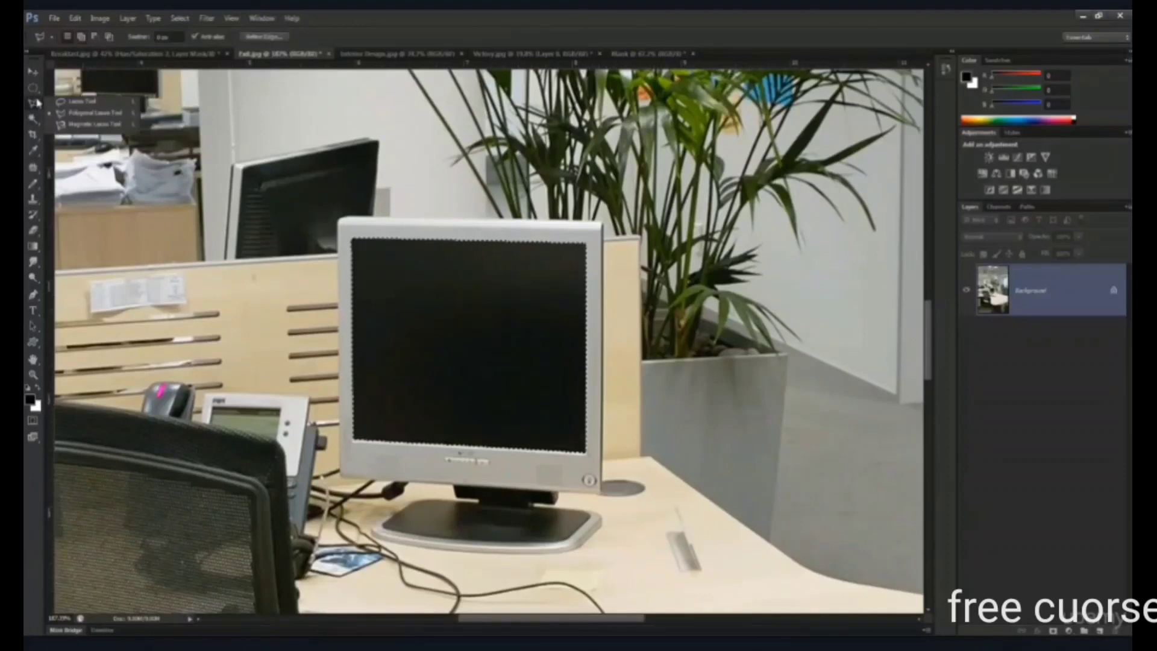
{"action": "left_click", "coordinate": [72, 116]}
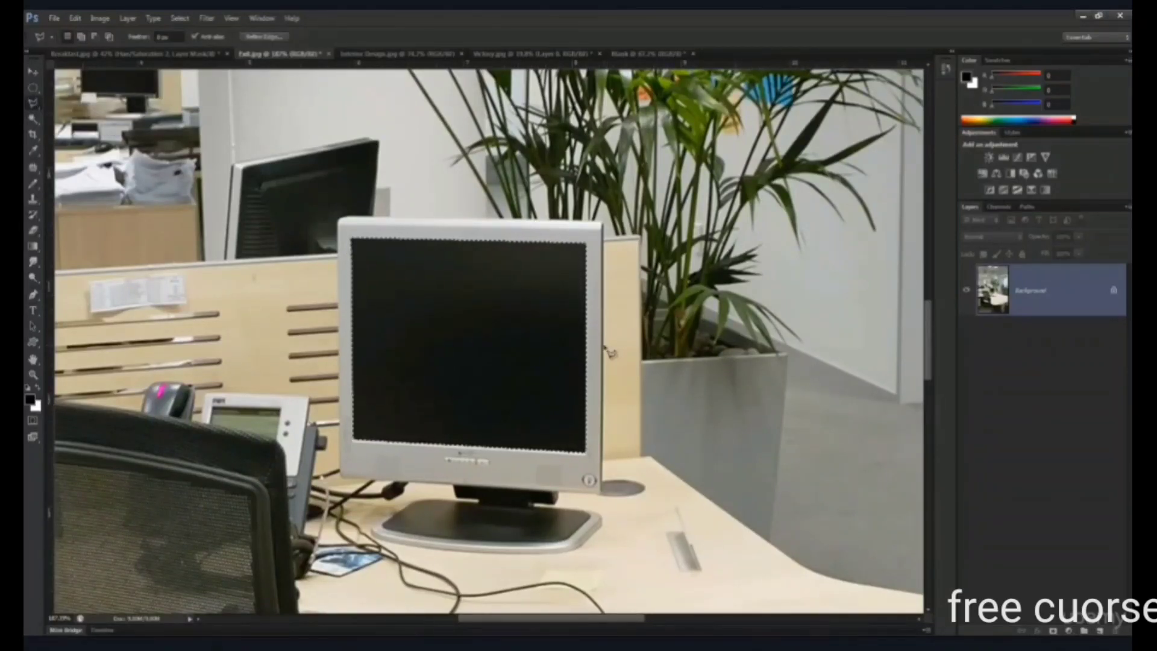
{"action": "left_click", "coordinate": [33, 119]}
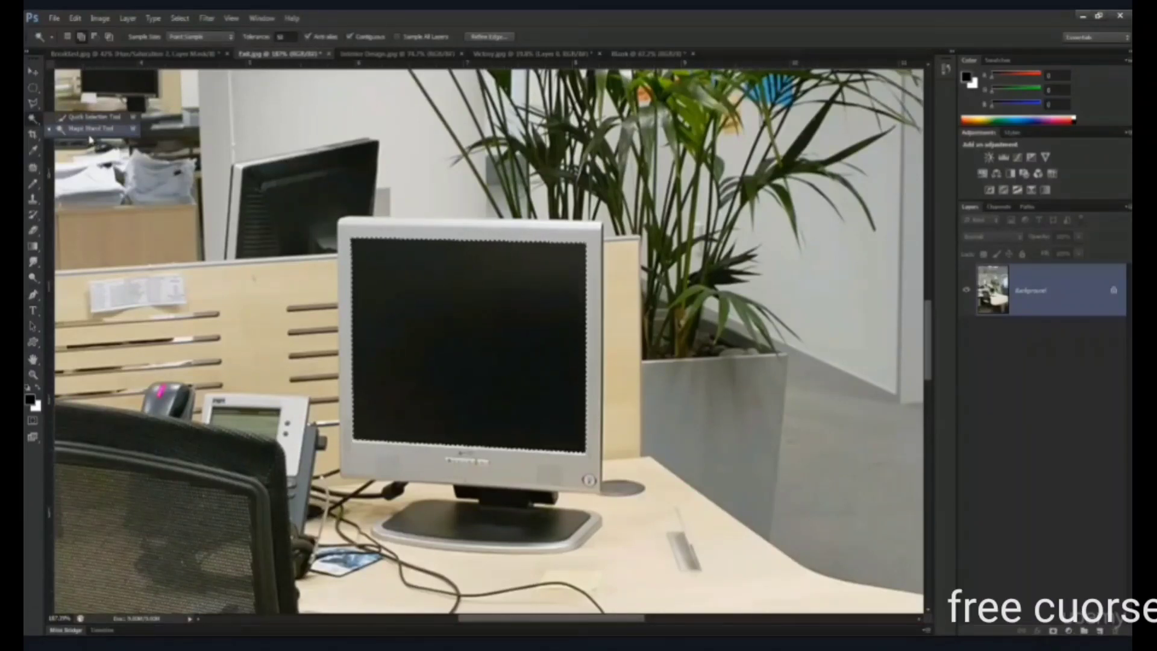
{"action": "left_click", "coordinate": [83, 130]}
{"action": "scroll", "coordinate": [345, 230], "scroll_direction": "down", "scroll_amount": 5}
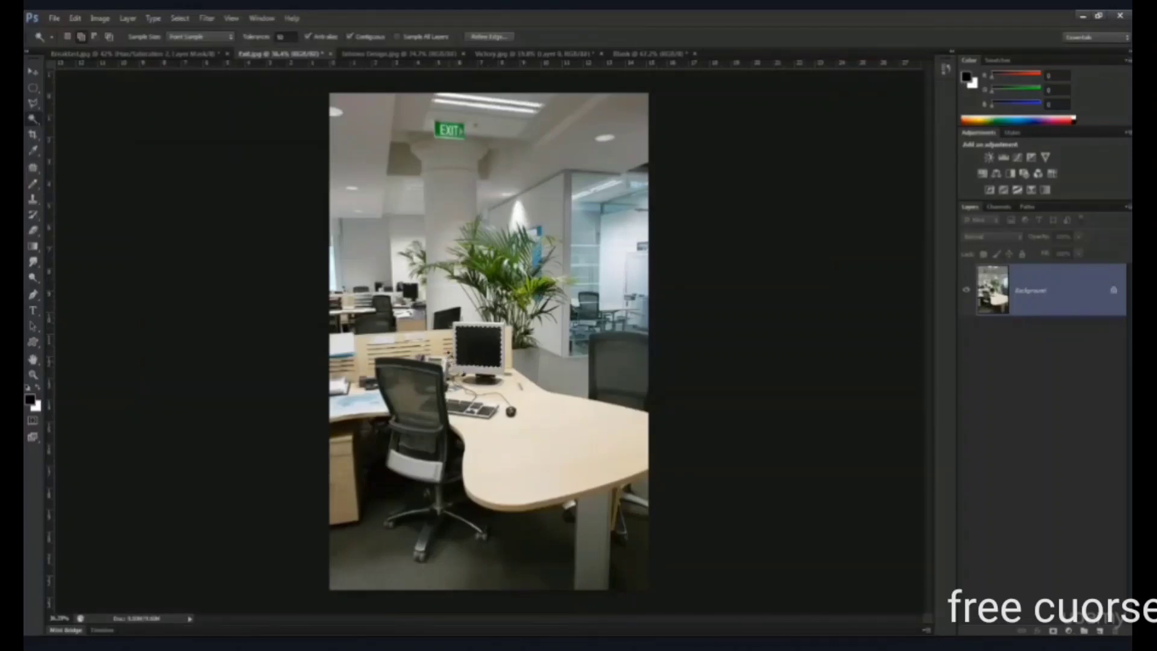
{"action": "scroll", "coordinate": [482, 349], "scroll_direction": "up", "scroll_amount": 4}
{"action": "scroll", "coordinate": [495, 349], "scroll_direction": "up", "scroll_amount": 3}
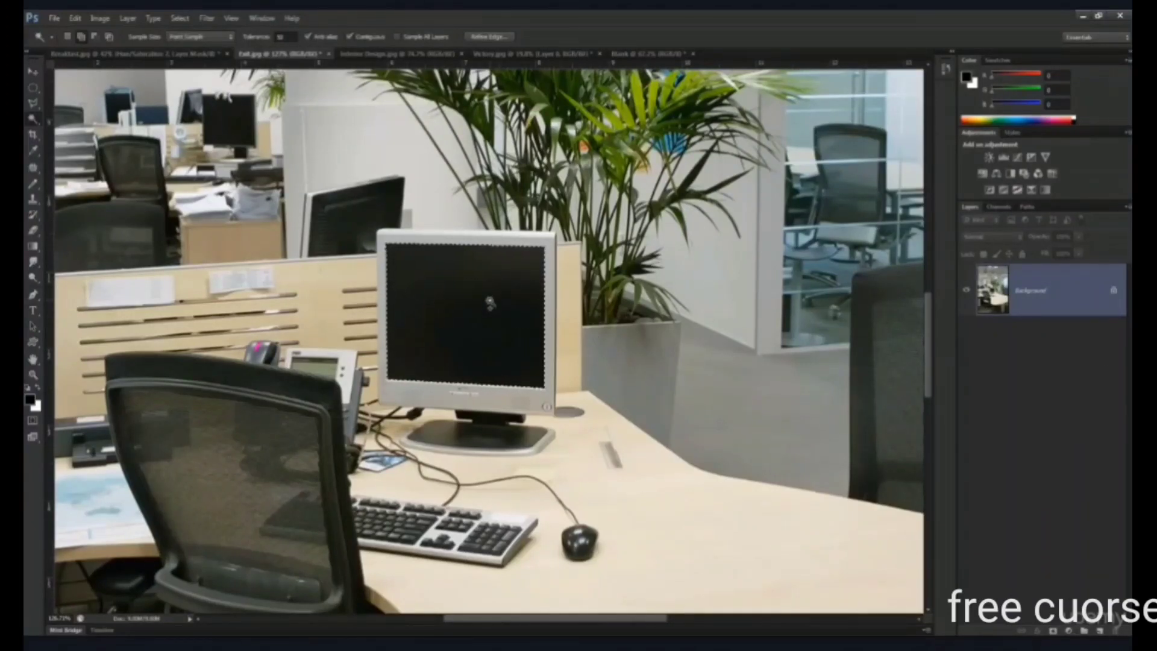
- Switch to the photo of the man on the mountain peak and copy it into the office document with the Move tool
{"action": "left_click", "coordinate": [548, 56]}
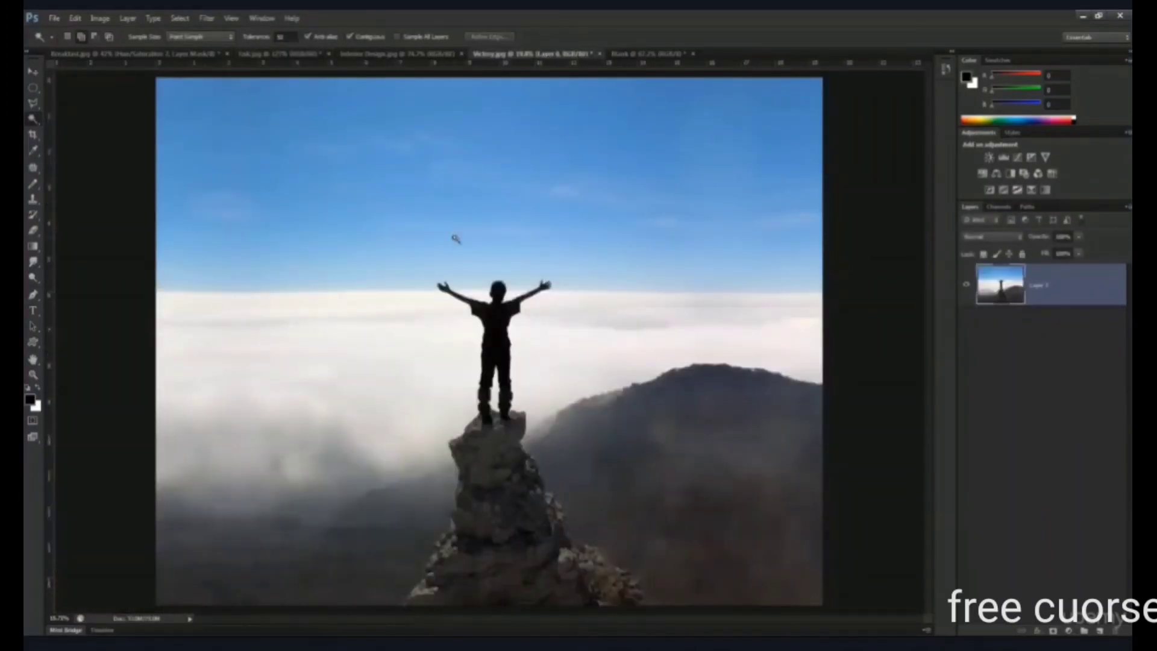
{"action": "key", "text": "v"}
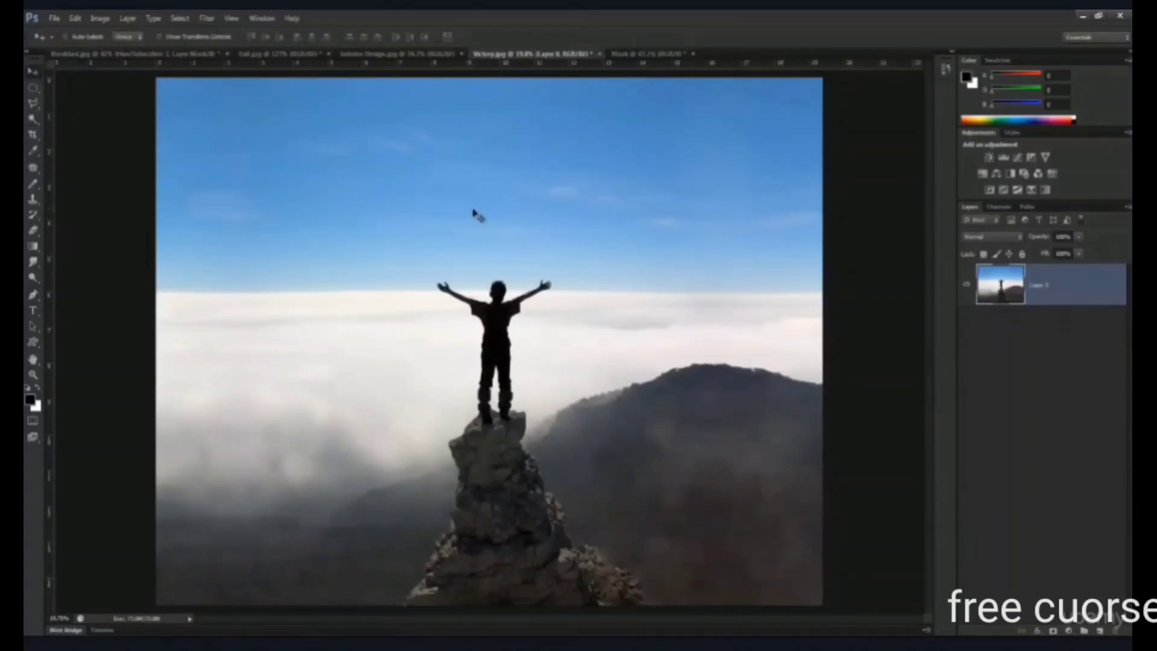
{"action": "left_click_drag", "start_coordinate": [514, 227], "coordinate": [432, 276]}
{"action": "scroll", "coordinate": [601, 265], "scroll_direction": "down", "scroll_amount": 12}
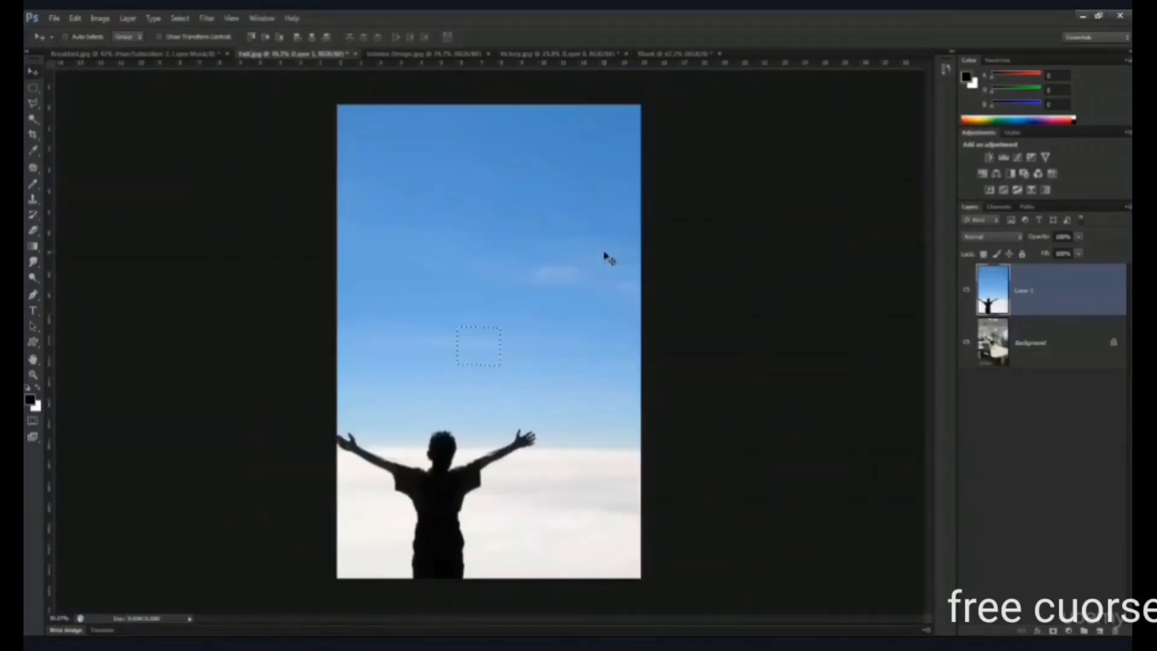
- Free-transform the pasted mountain photo and scale it down to a small thumbnail within the office image
{"action": "key", "text": "ctrl+t"}
{"action": "scroll", "coordinate": [577, 290], "scroll_direction": "down", "scroll_amount": 3}
{"action": "key", "text": "Return"}
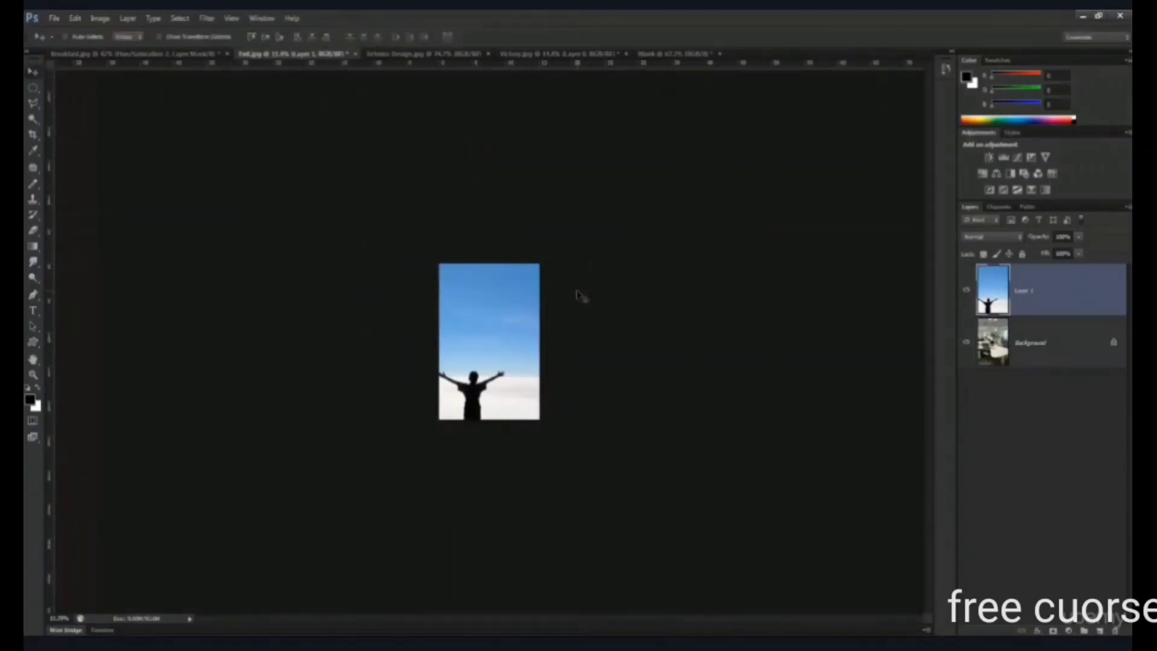
{"action": "key", "text": "ctrl+t"}
{"action": "key", "text": "ctrl+minus"}
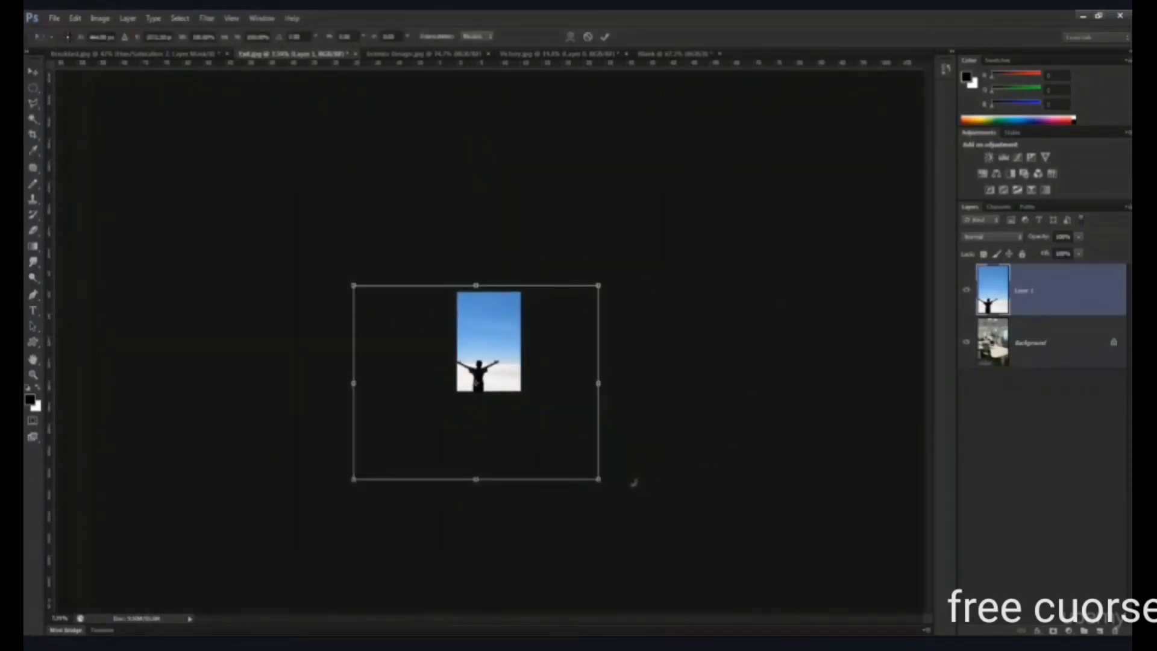
{"action": "left_click_drag", "start_coordinate": [600, 480], "coordinate": [486, 396]}
{"action": "key", "text": "ctrl+plus"}
{"action": "key", "text": "ctrl+plus"}
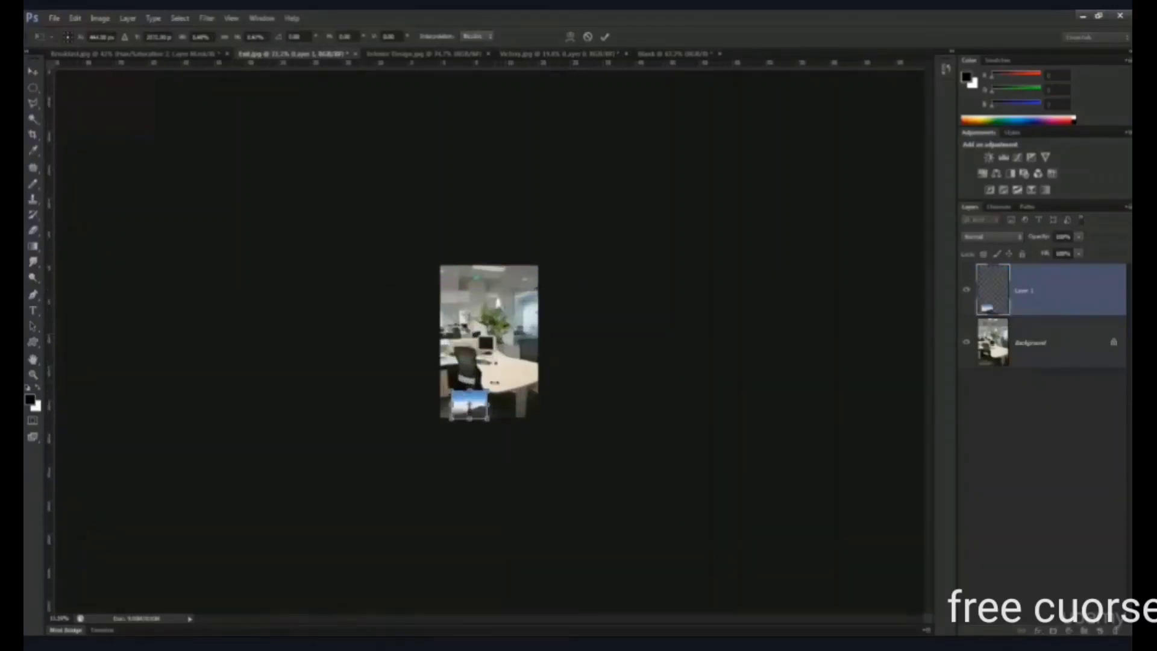
- Position the reduced mountain photo over the desk monitor's screen, fine-tune its fit, and commit the transform
{"action": "left_click_drag", "start_coordinate": [475, 474], "coordinate": [508, 358]}
{"action": "scroll", "coordinate": [508, 360], "scroll_direction": "up", "scroll_amount": 6}
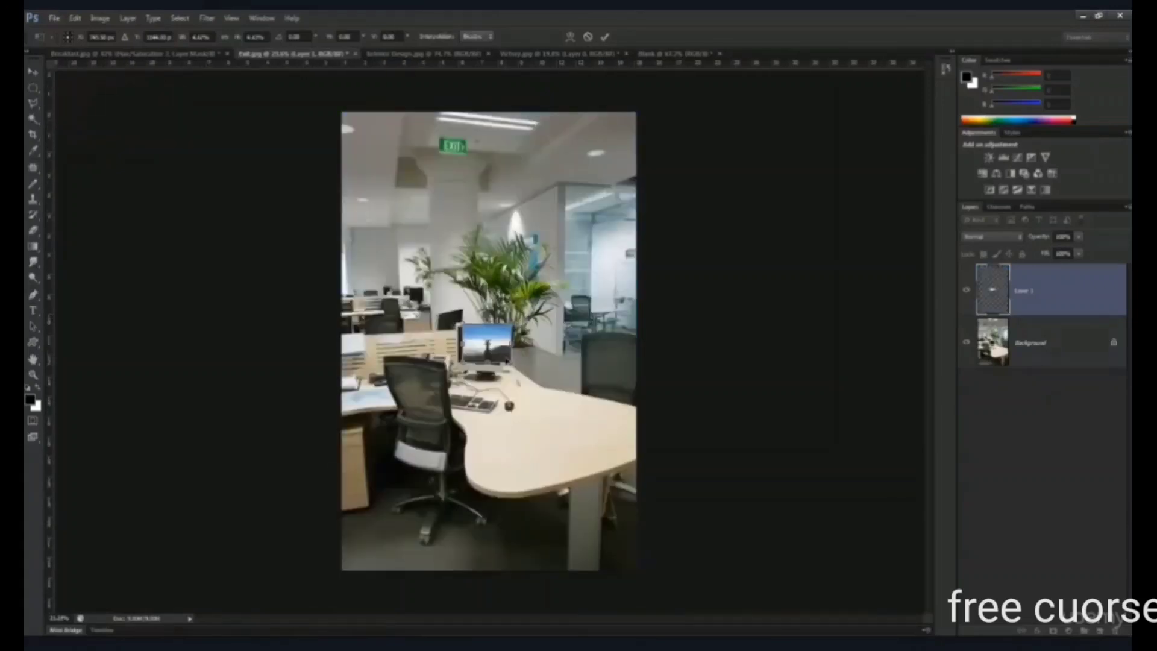
{"action": "scroll", "coordinate": [508, 359], "scroll_direction": "up", "scroll_amount": 3}
{"action": "left_click_drag", "start_coordinate": [506, 349], "coordinate": [488, 355]}
{"action": "left_click_drag", "start_coordinate": [545, 257], "coordinate": [547, 263]}
{"action": "key", "text": "Return"}
- Hide the mountain photo layer, choose the Magic Wand tool, clear the selection, and make the office background layer active
{"action": "left_click", "coordinate": [967, 290]}
{"action": "key", "text": "w"}
{"action": "left_click", "coordinate": [430, 294]}
{"action": "key", "text": "ctrl+d"}
{"action": "left_click", "coordinate": [1056, 329]}
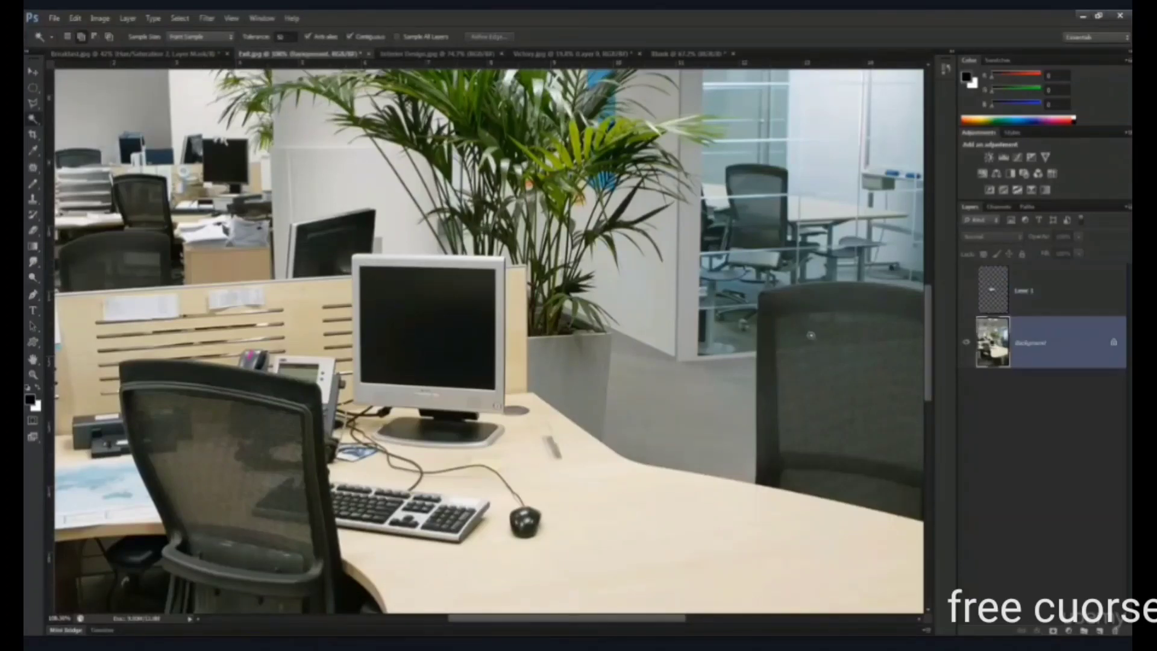
- Select the monitor's black screen with the Magic Wand and add a layer mask that hides it from the office layer
{"action": "left_click", "coordinate": [458, 304]}
{"action": "left_click", "coordinate": [1054, 631]}
{"action": "key", "text": "ctrl+z"}
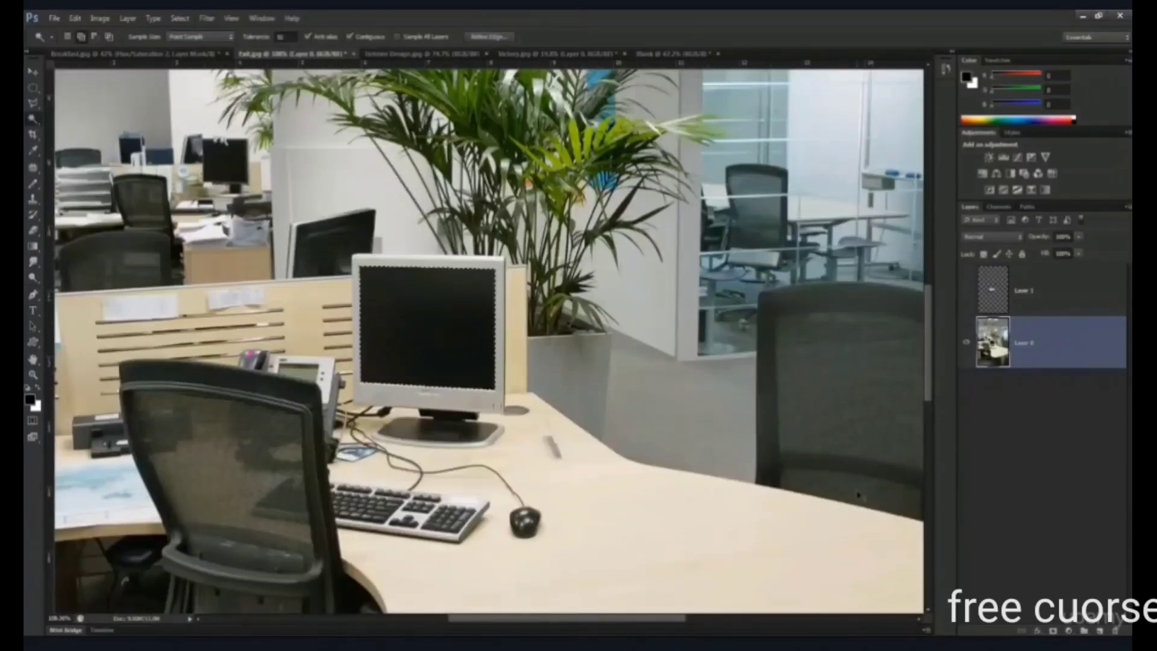
{"action": "left_click", "coordinate": [1054, 631], "text": "alt"}
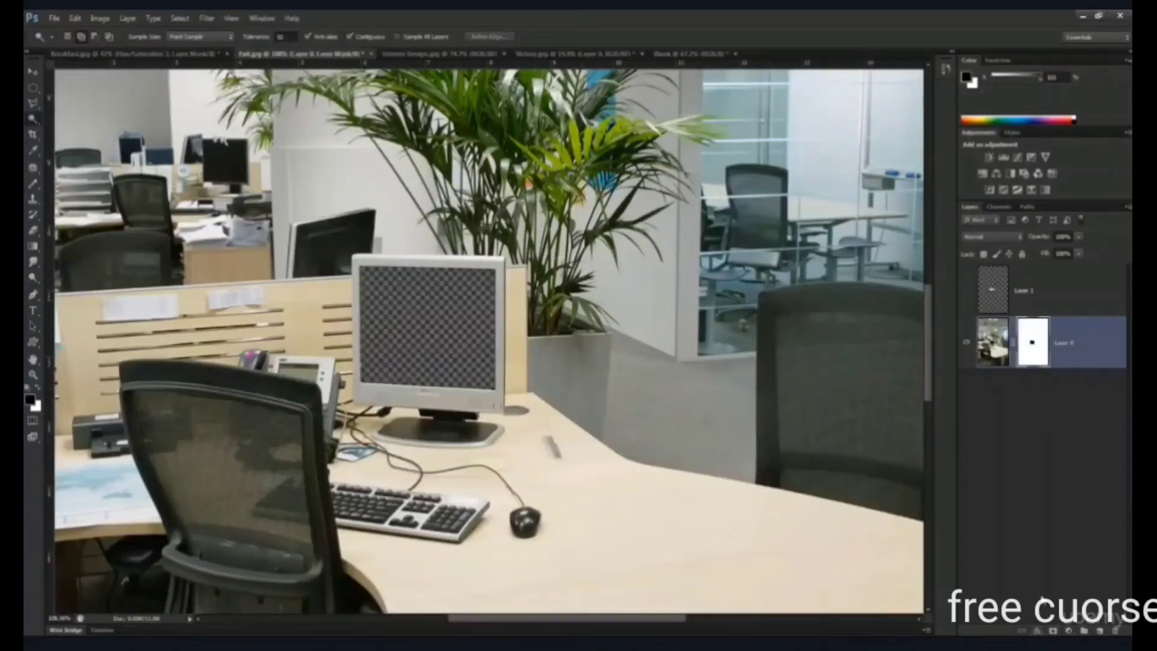
- Show the mountain photo layer again and enlarge it slightly with Free Transform to overlap the monitor's frame
{"action": "left_click", "coordinate": [965, 291]}
{"action": "key", "text": "v"}
{"action": "left_click_drag", "start_coordinate": [427, 337], "coordinate": [438, 340]}
{"action": "key", "text": "ctrl+z"}
{"action": "left_click", "coordinate": [1060, 291]}
{"action": "key", "text": "ctrl+t"}
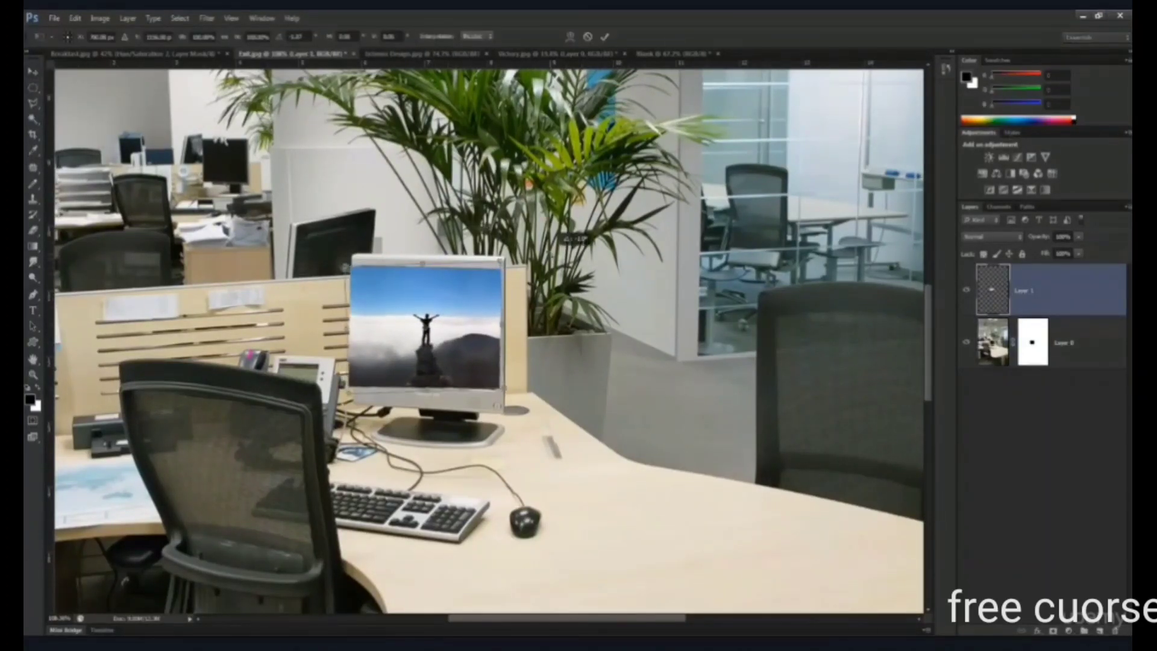
{"action": "left_click_drag", "start_coordinate": [510, 384], "coordinate": [515, 387]}
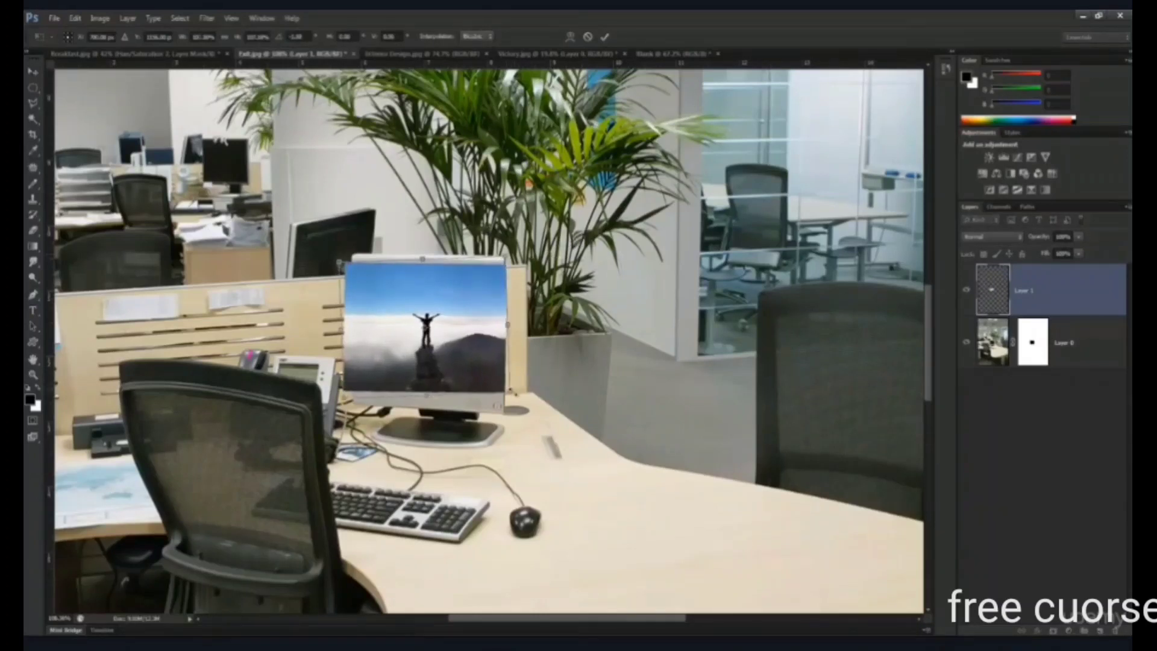
{"action": "key", "text": "Return"}
- Place the mountain photo layer beneath the masked office layer and inspect the composite at full view and 100% zoom
{"action": "left_click_drag", "start_coordinate": [1008, 291], "coordinate": [1025, 416]}
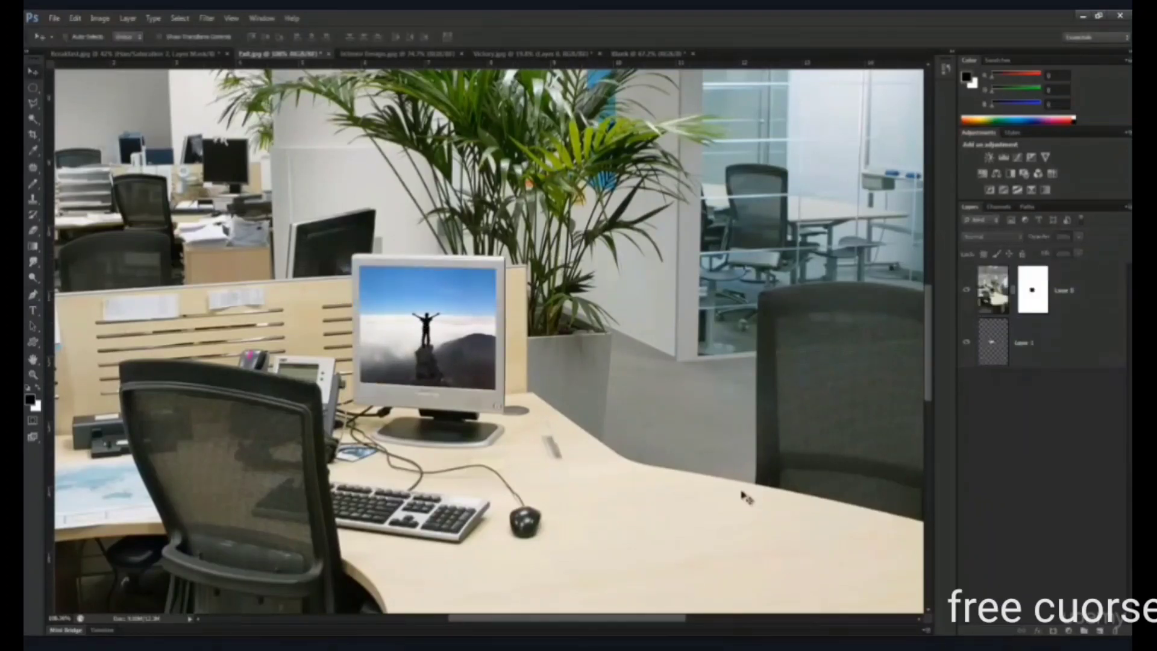
{"action": "key", "text": "ctrl+0"}
{"action": "scroll", "coordinate": [745, 393], "scroll_direction": "down", "scroll_amount": 4}
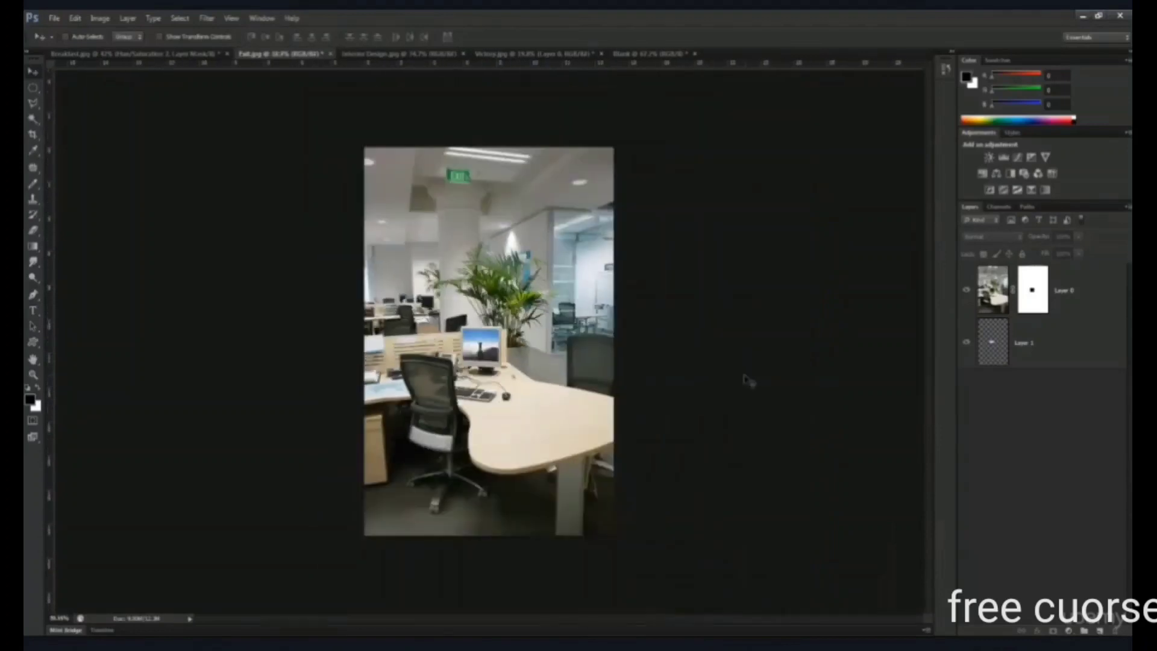
{"action": "key", "text": "ctrl+1"}
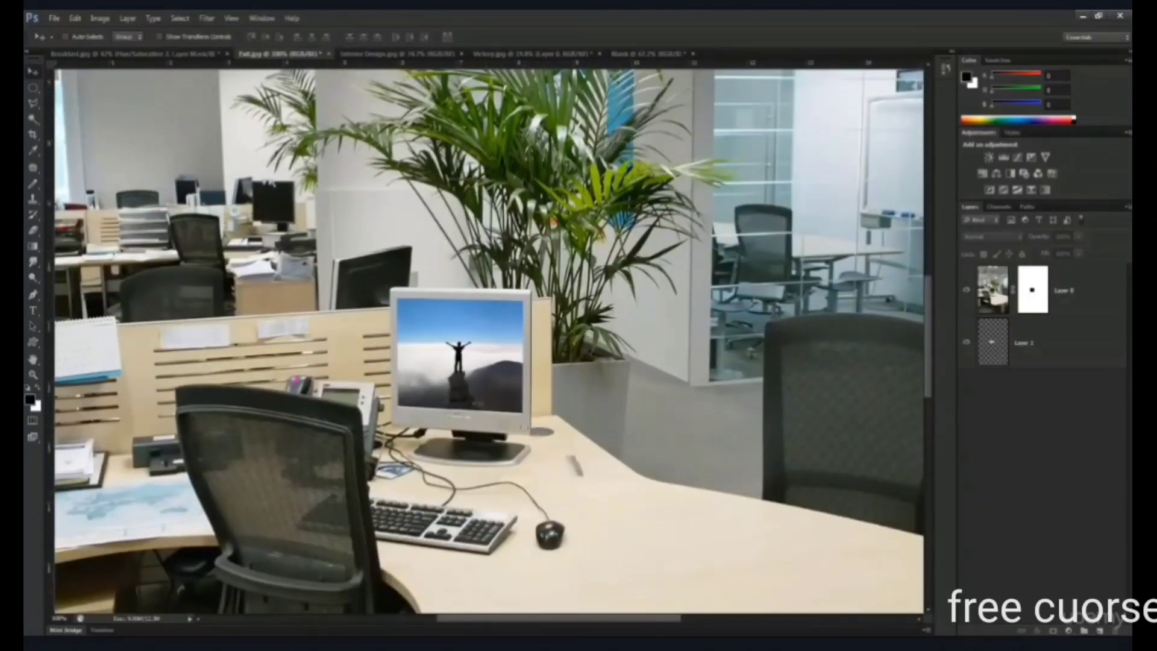